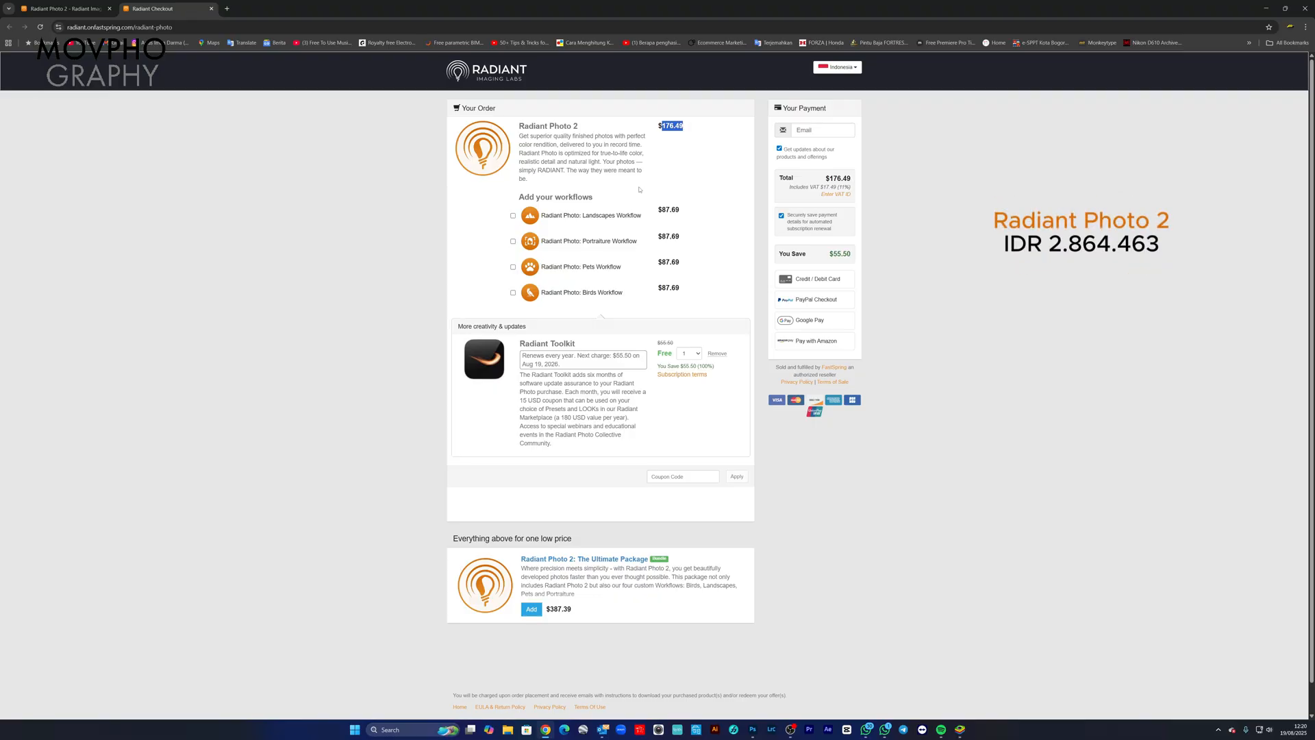
Step: Add the Landscapes, Portraiture, Pets and Birds workflows to the Radiant Photo 2 order
scroll(639, 190, "down", 1)
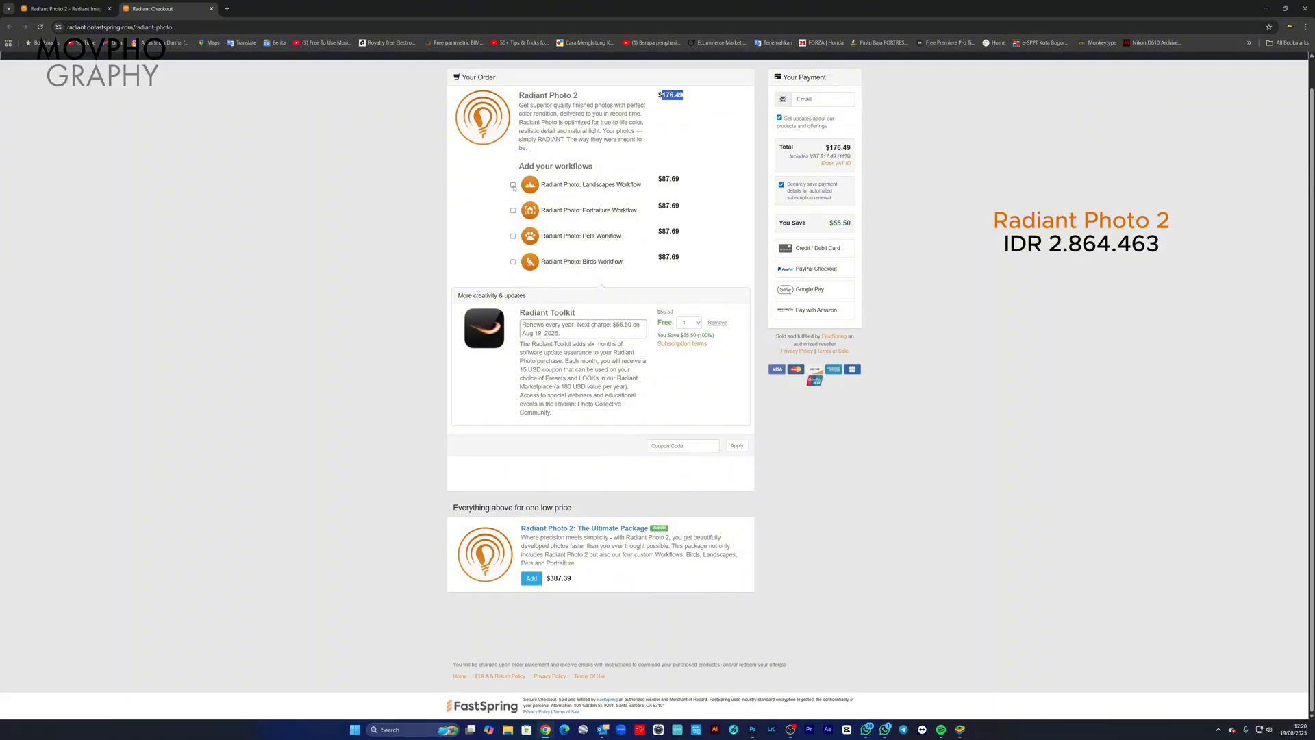
left_click(513, 185)
left_click(513, 237)
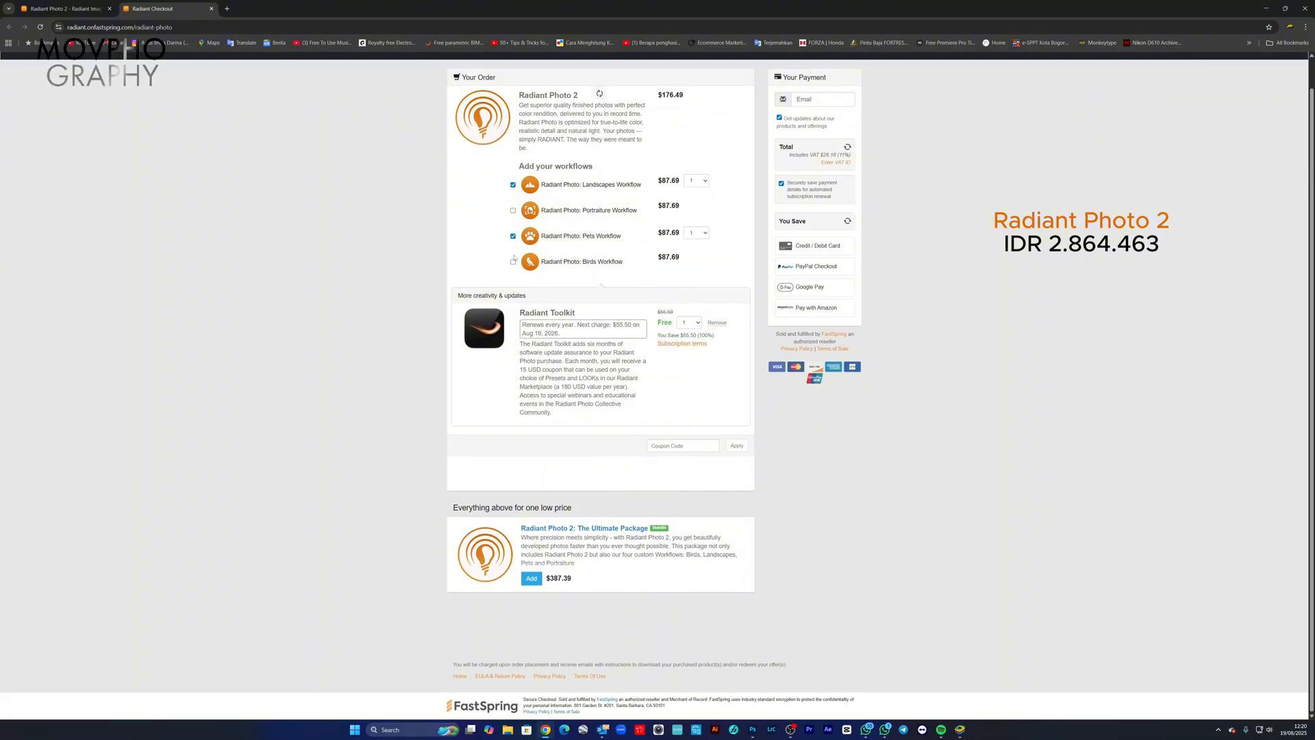
left_click(513, 211)
left_click(513, 262)
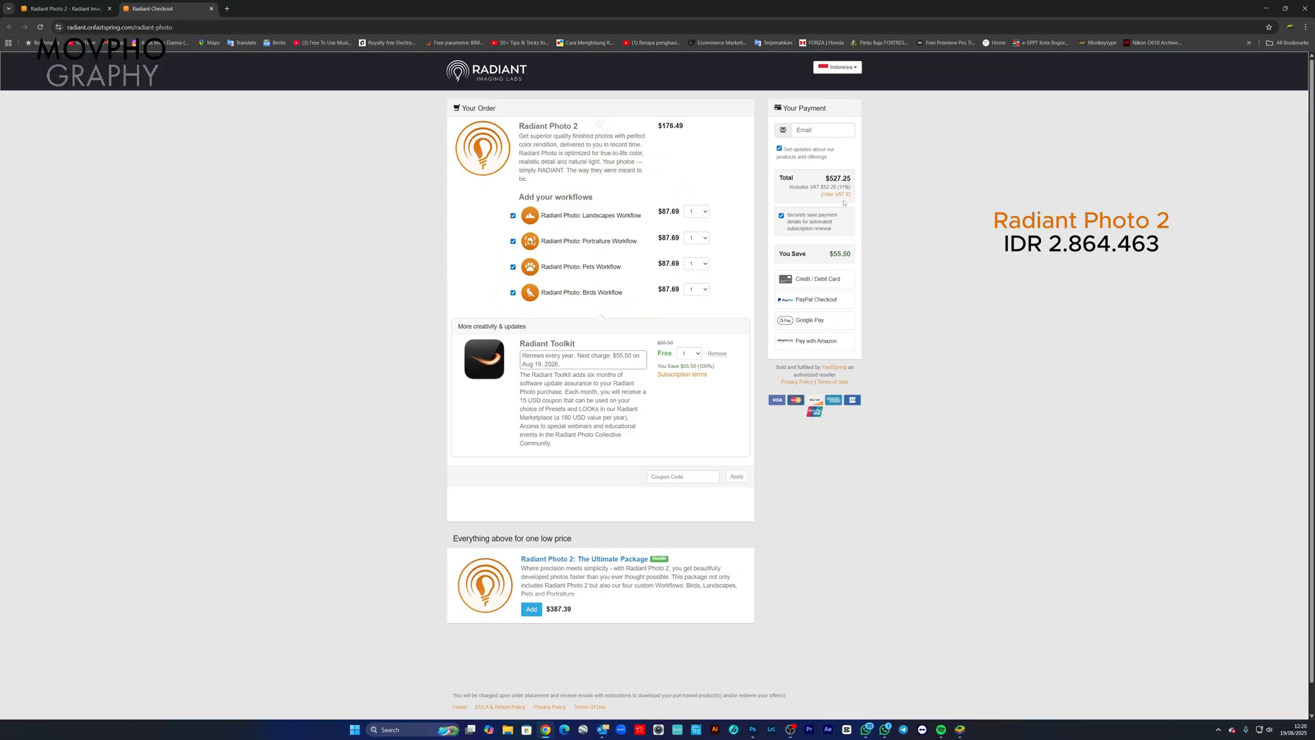
Step: Highlight the order total and examine the Radiant Photo 2: The Ultimate Package offer below the order
left_click_drag(824, 178, 853, 182)
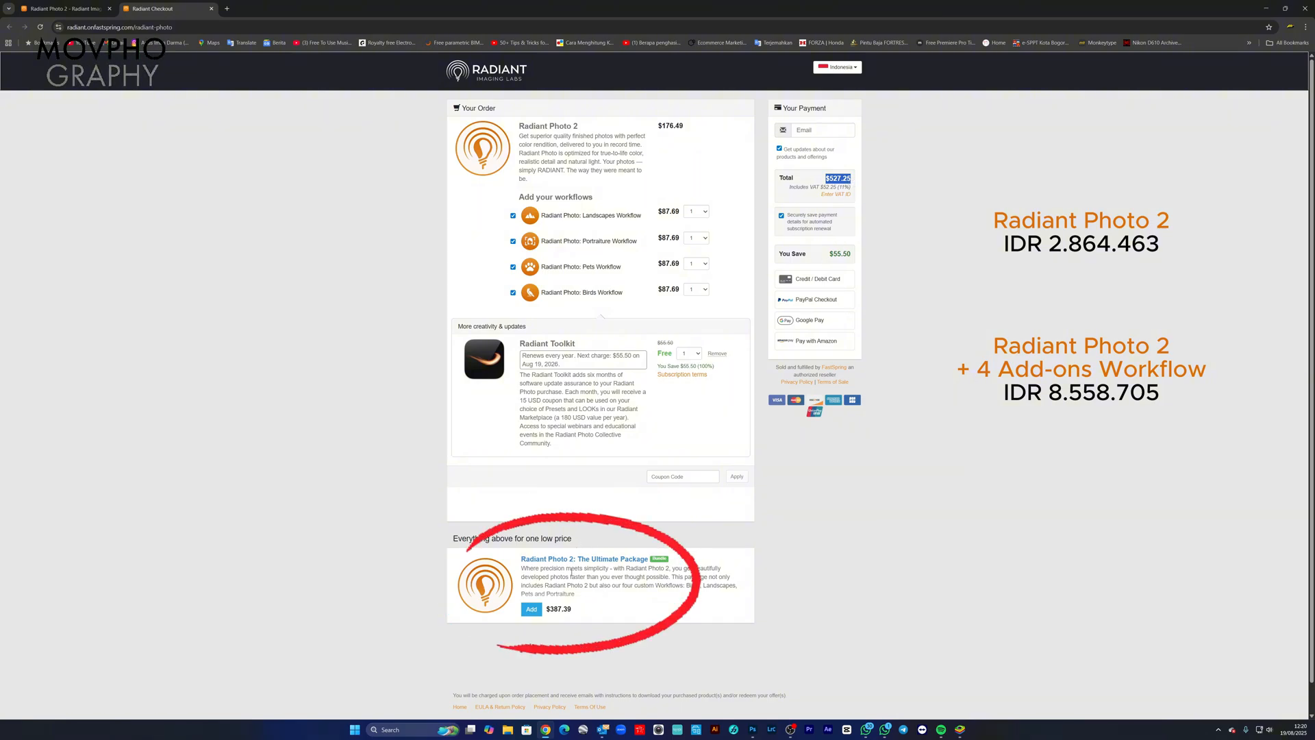
left_click(575, 614)
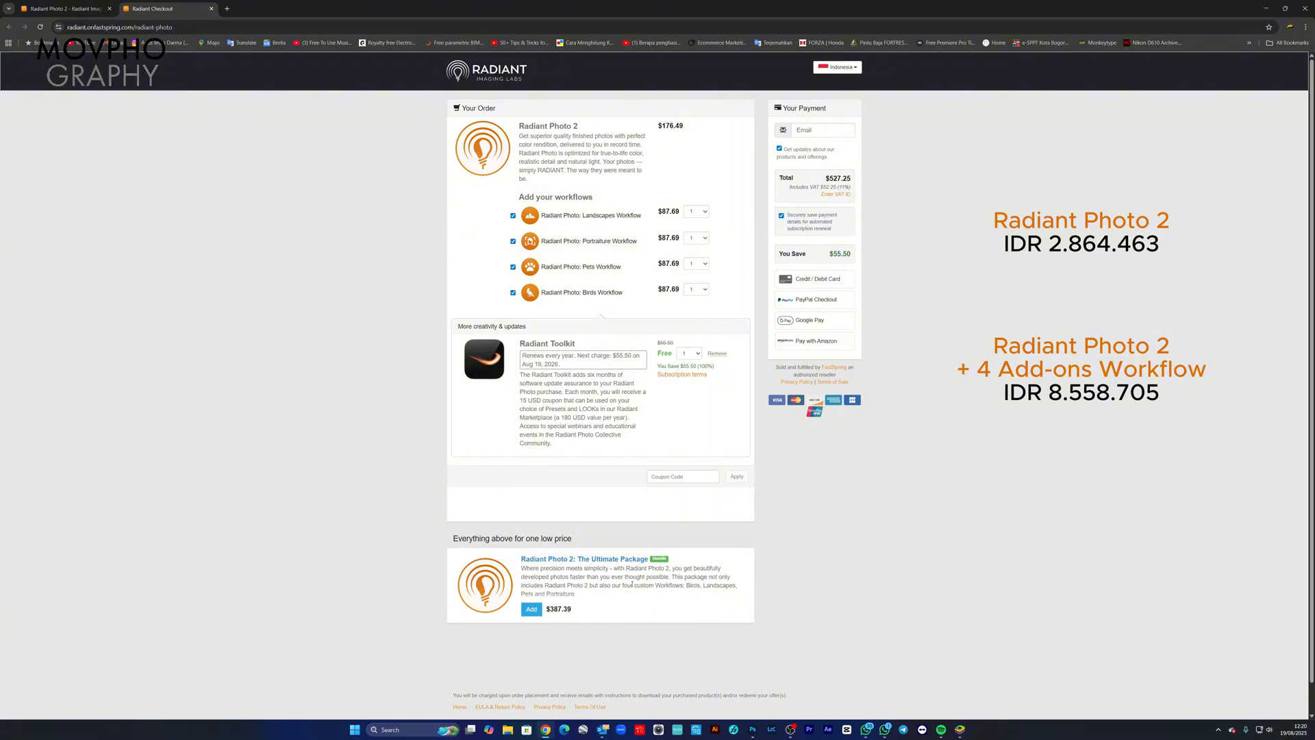
scroll(630, 582, "down", 1)
scroll(631, 582, "up", 1)
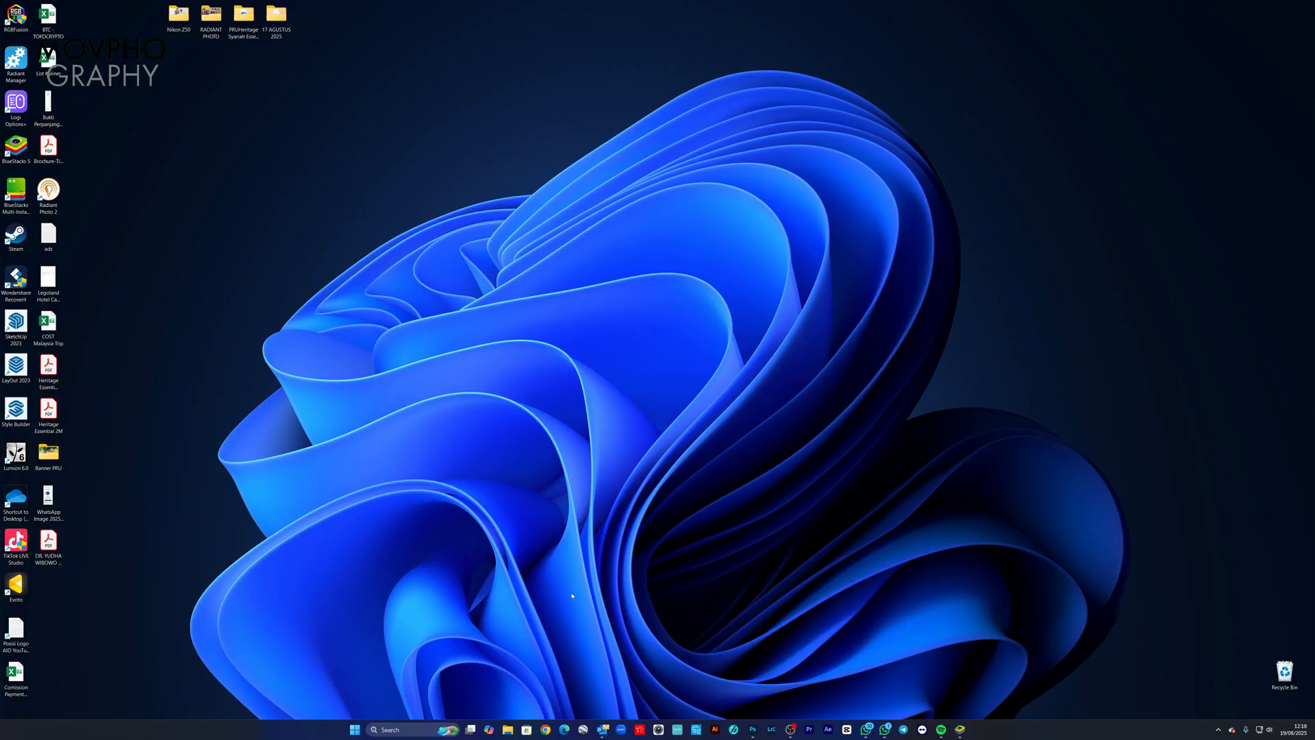
Step: Switch to Google Chrome and search the web for "radiantphoto 2"
left_click(545, 729)
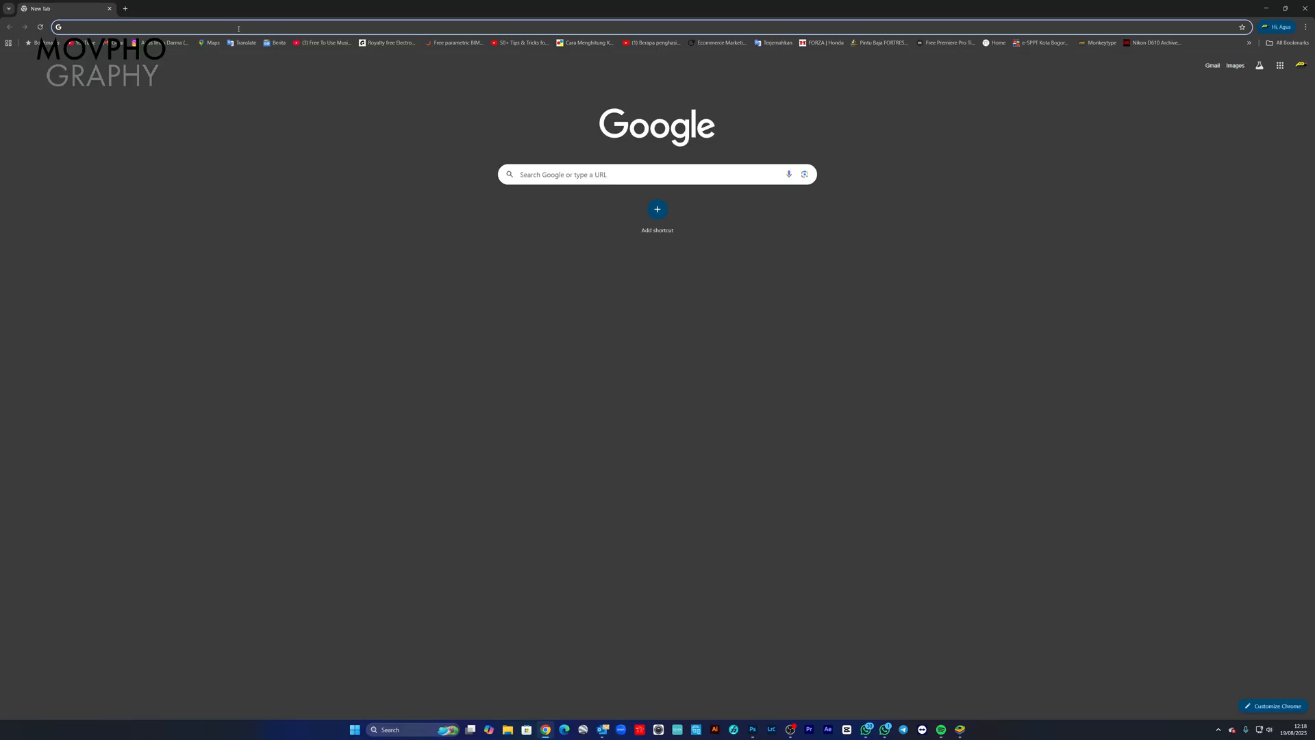
left_click(237, 28)
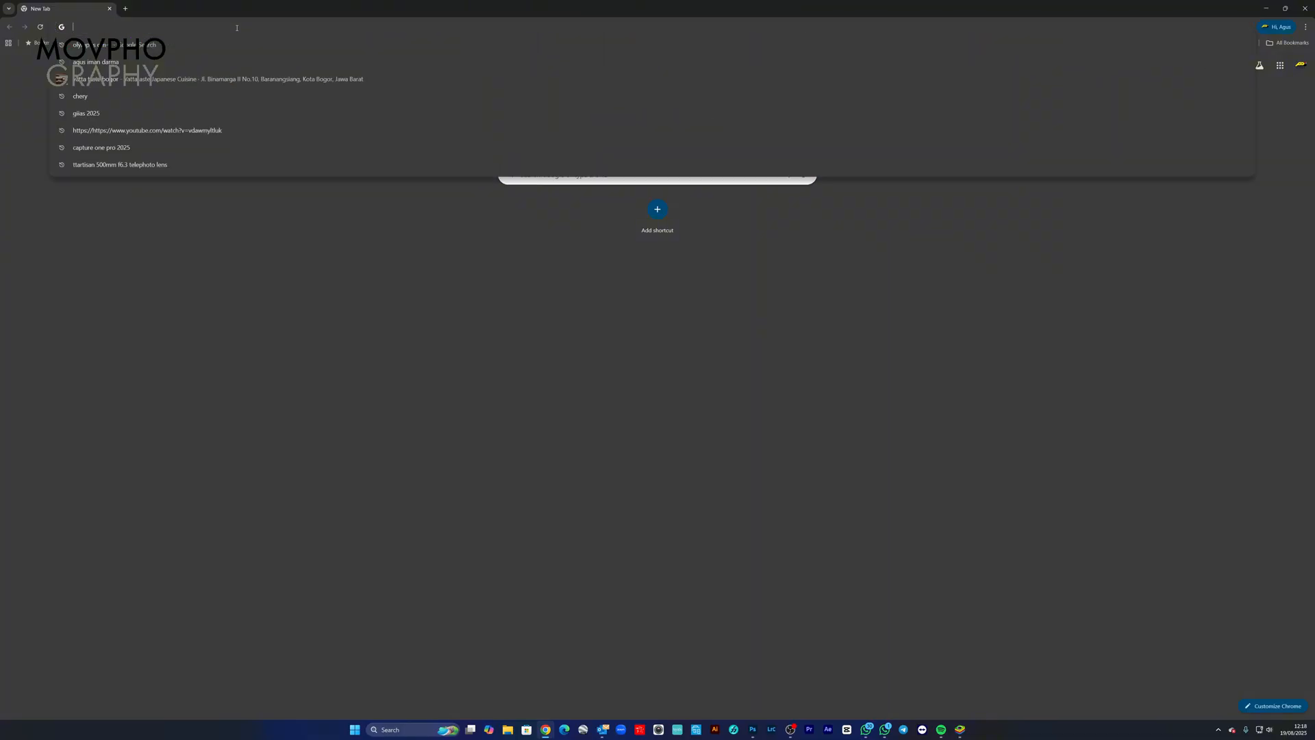
type("radian")
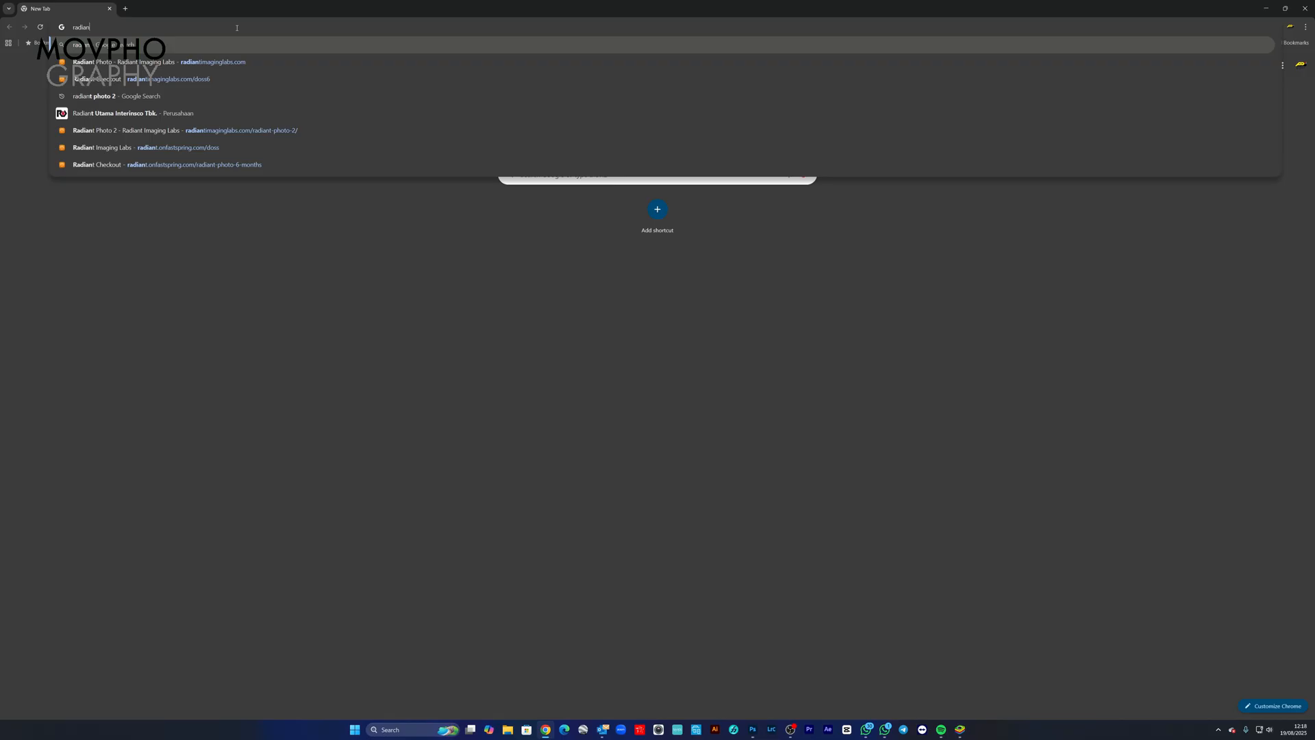
type("tpho")
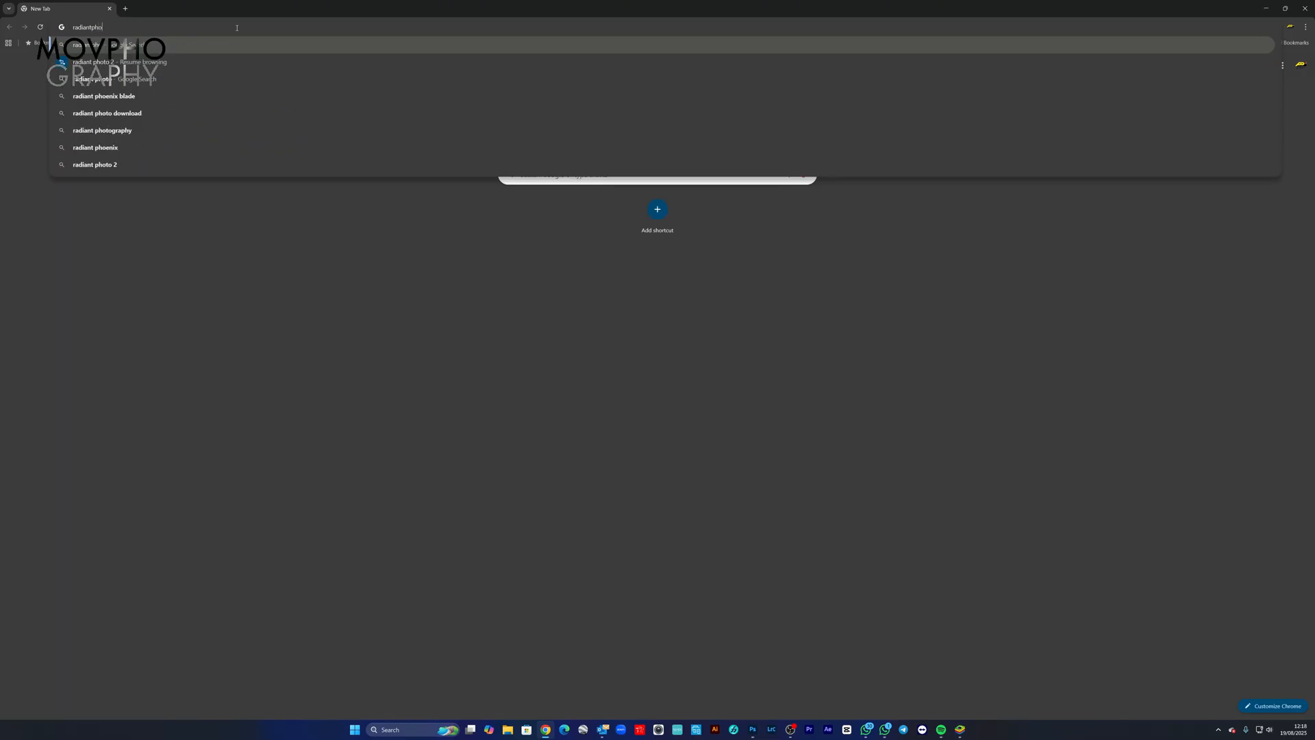
type("to")
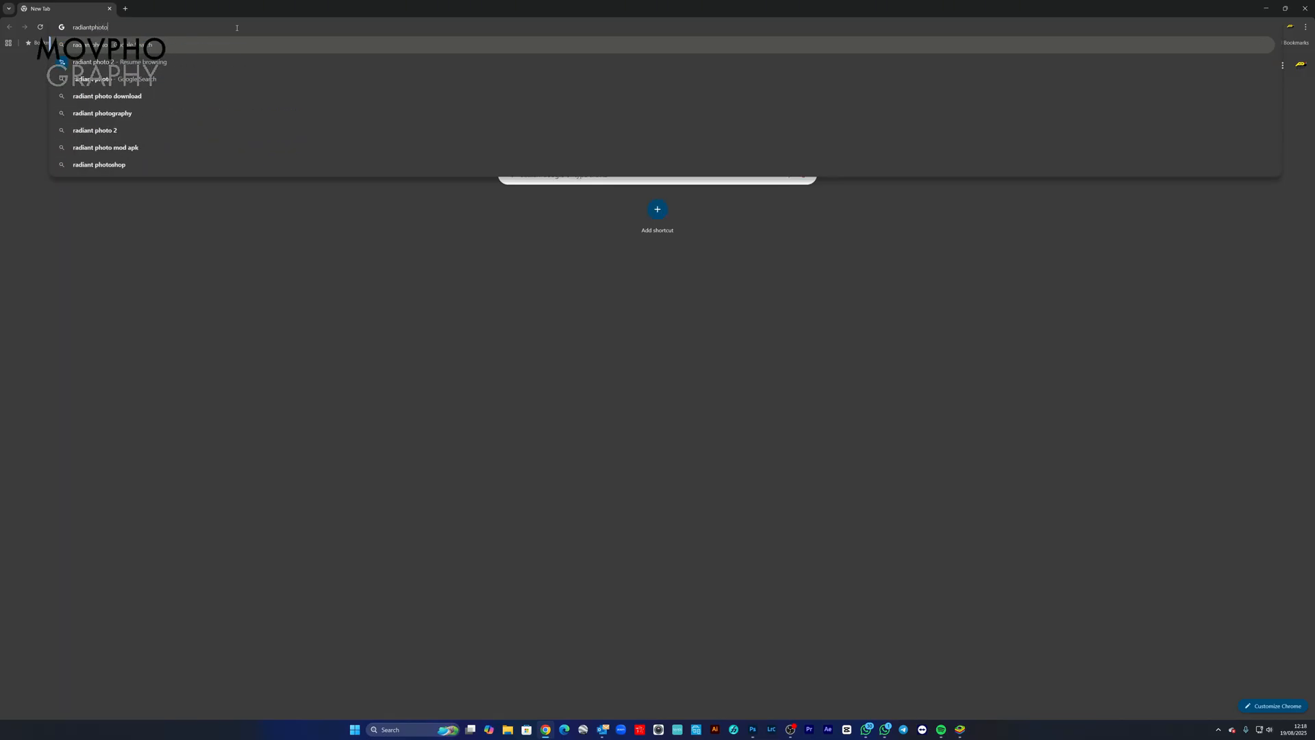
type(" 2")
key("Return")
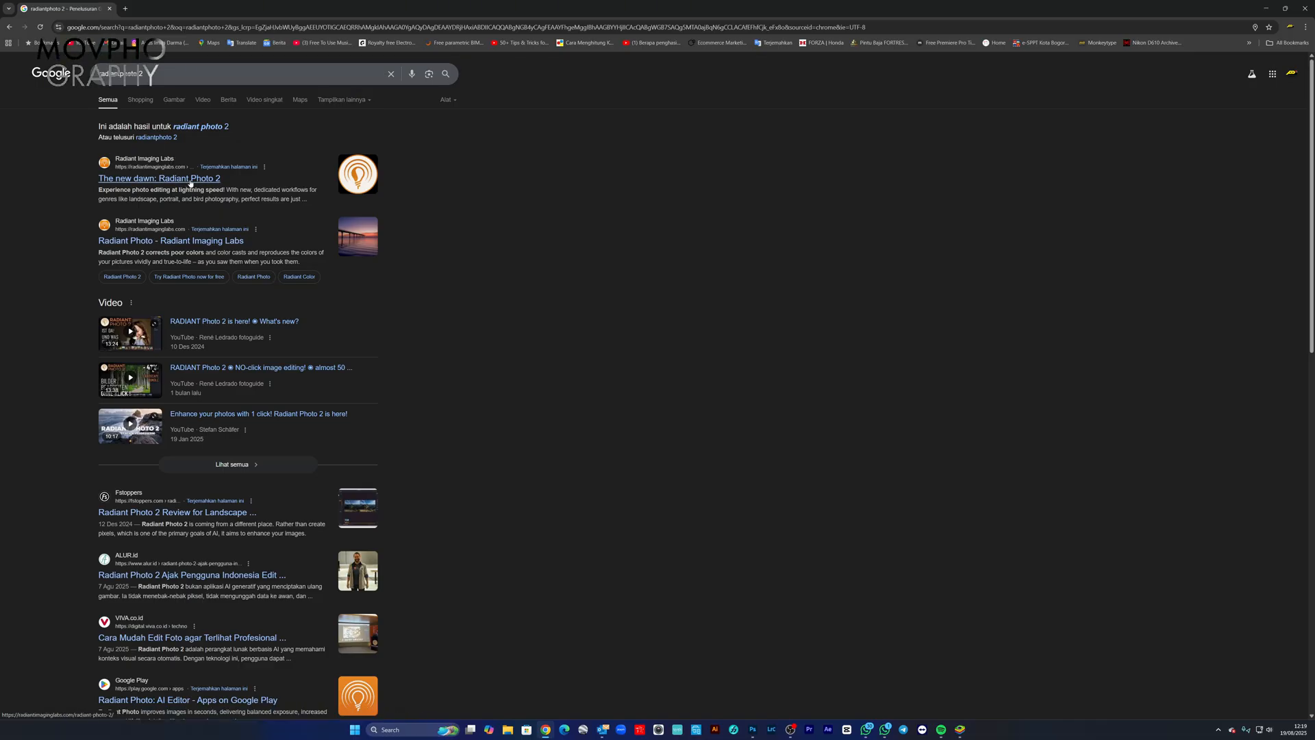
Step: Open the search result "The new dawn: Radiant Photo 2" and load Radiant Photo 2 from the site's product list
left_click(190, 181)
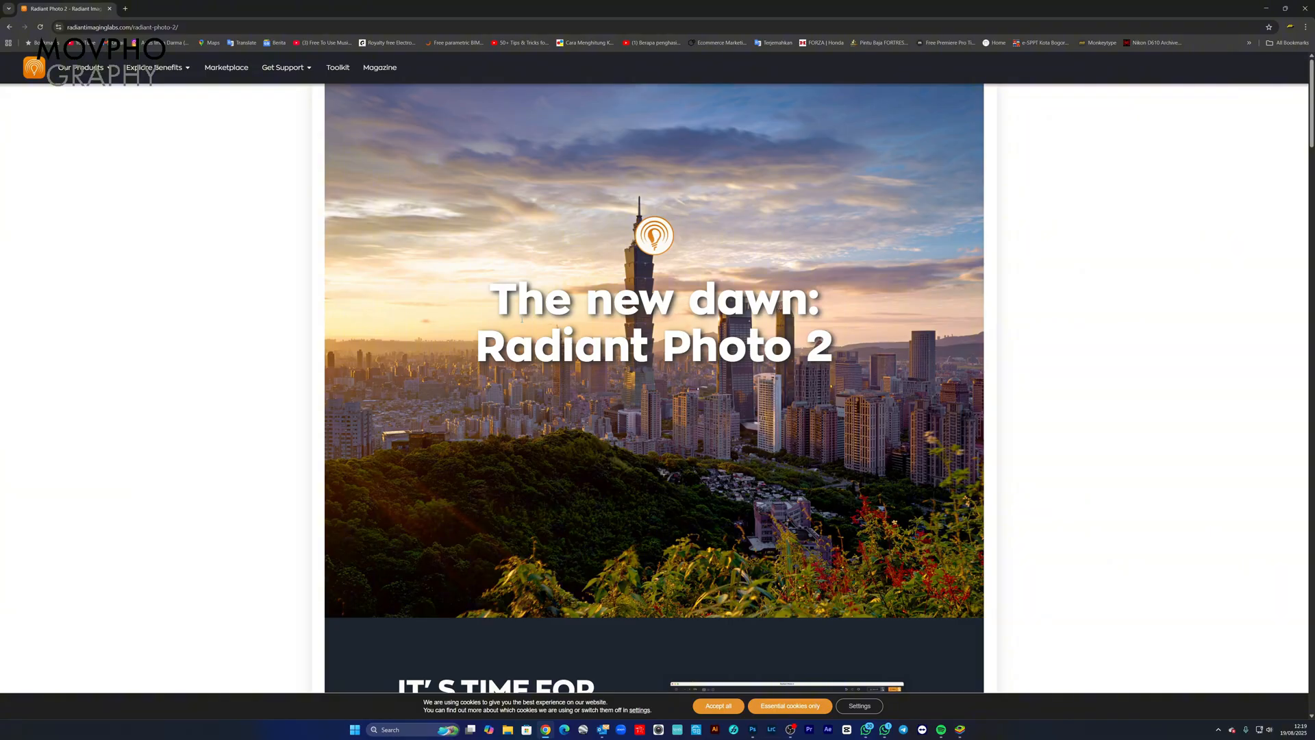
mouse_move(106, 70)
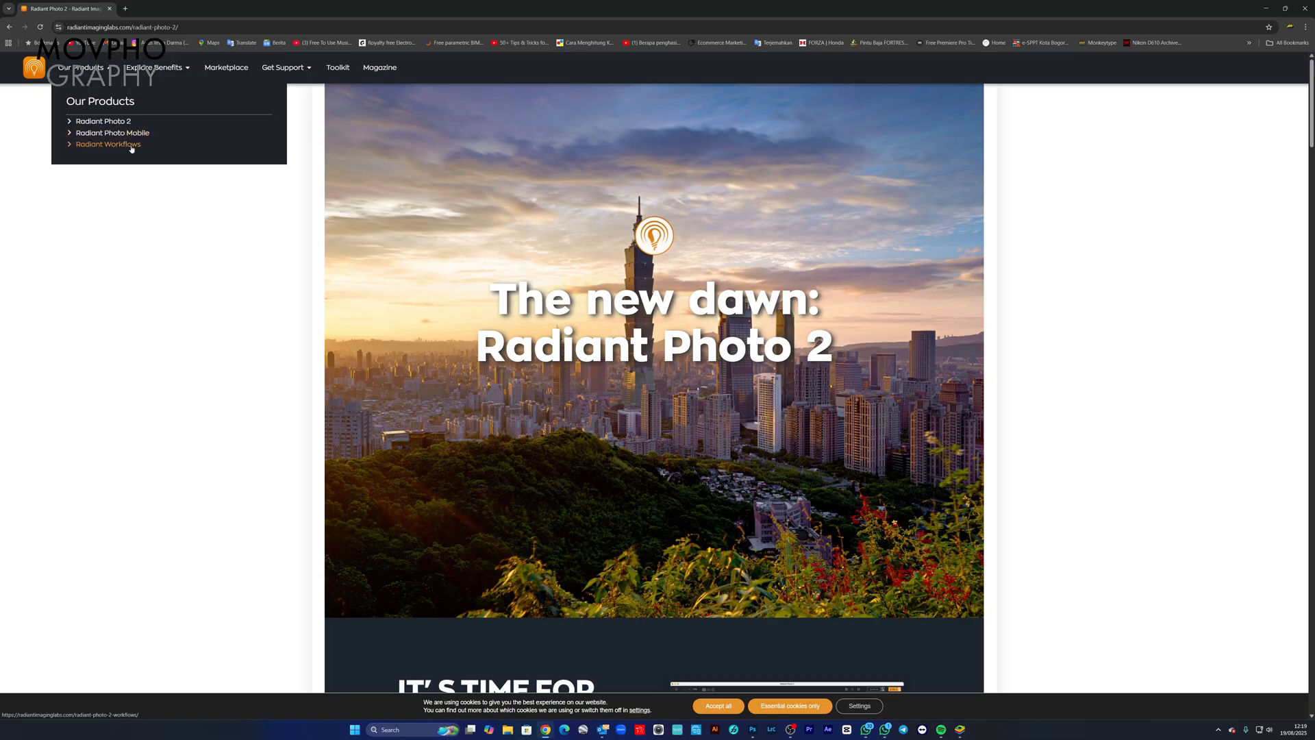
left_click(88, 124)
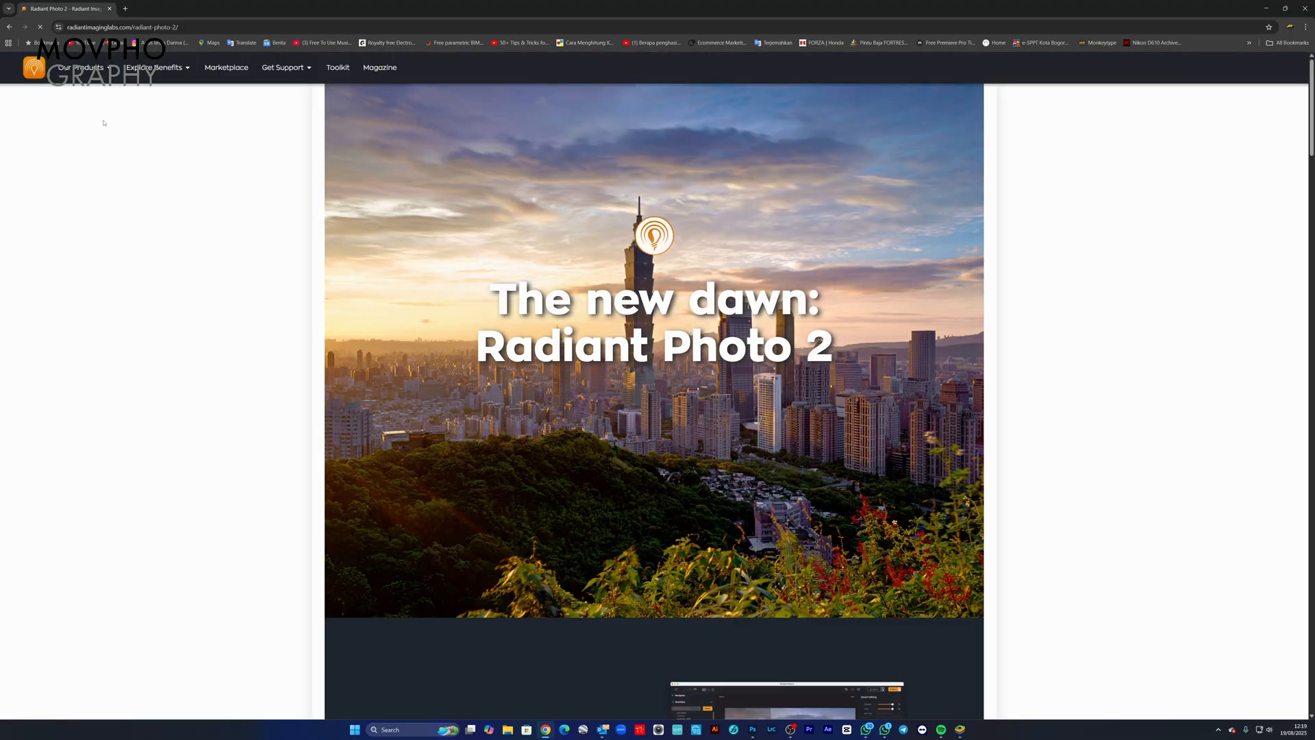
Step: Find the purchase offer under "It's time for evolution" and open the Radiant Photo 2 checkout
scroll(448, 319, "down", 1)
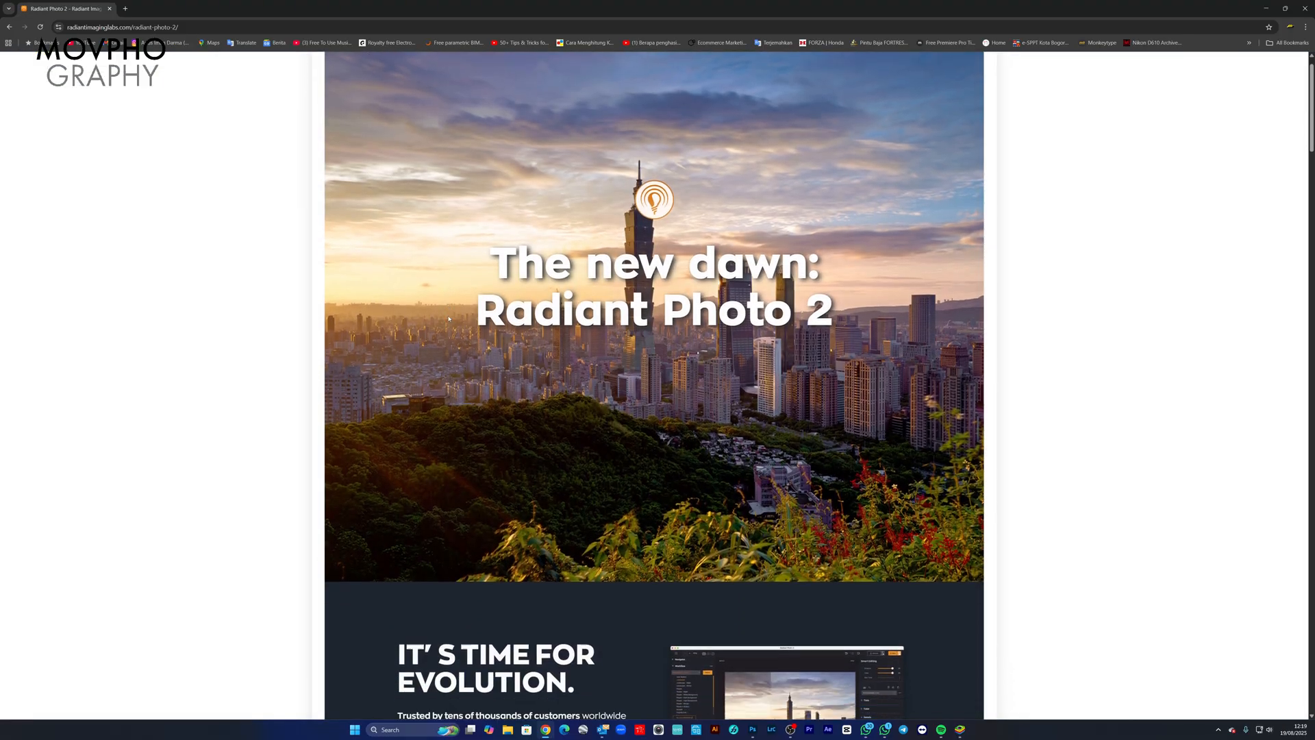
scroll(448, 318, "down", 5)
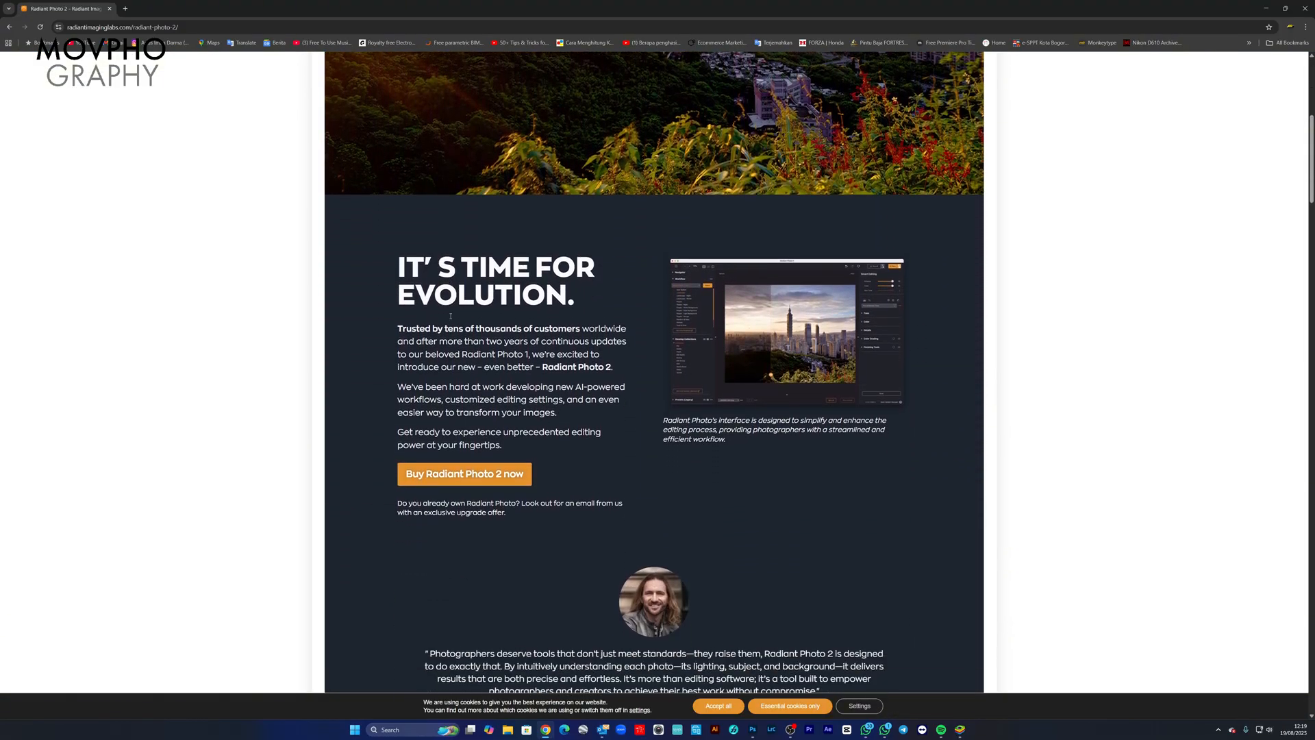
scroll(450, 316, "down", 3)
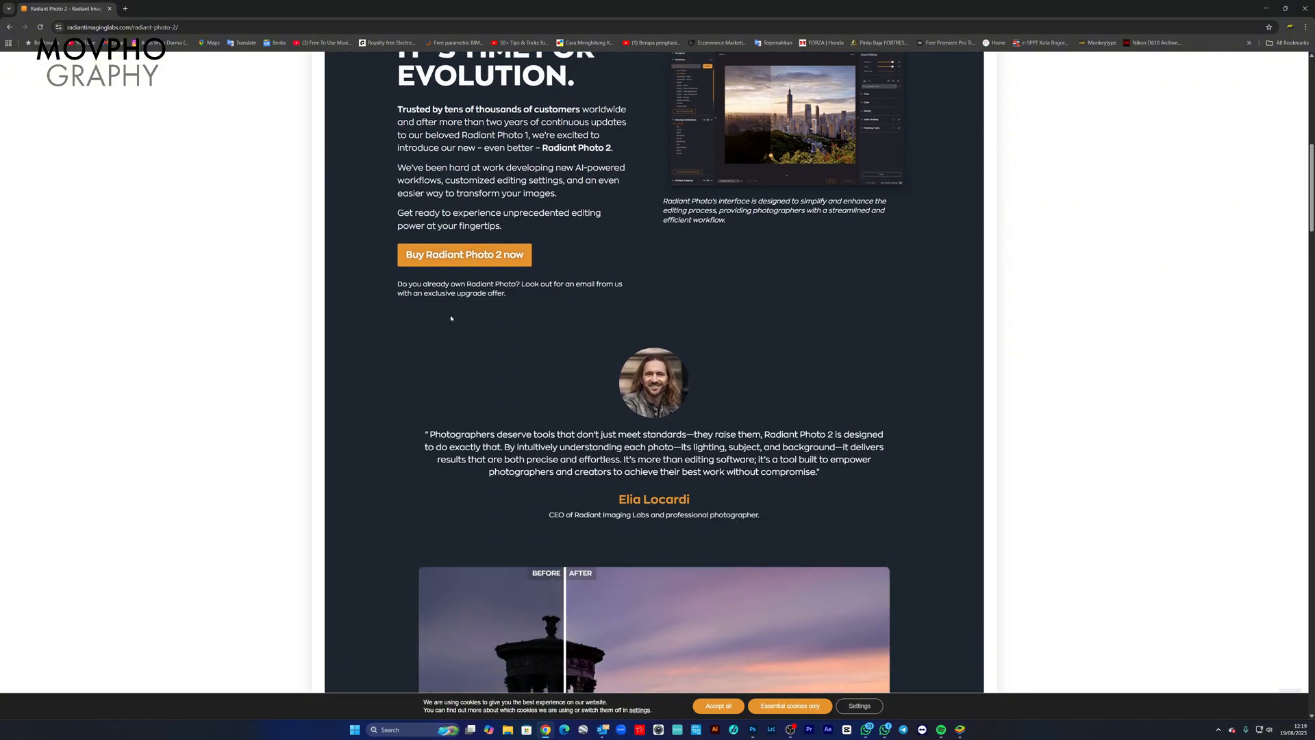
scroll(451, 317, "up", 2)
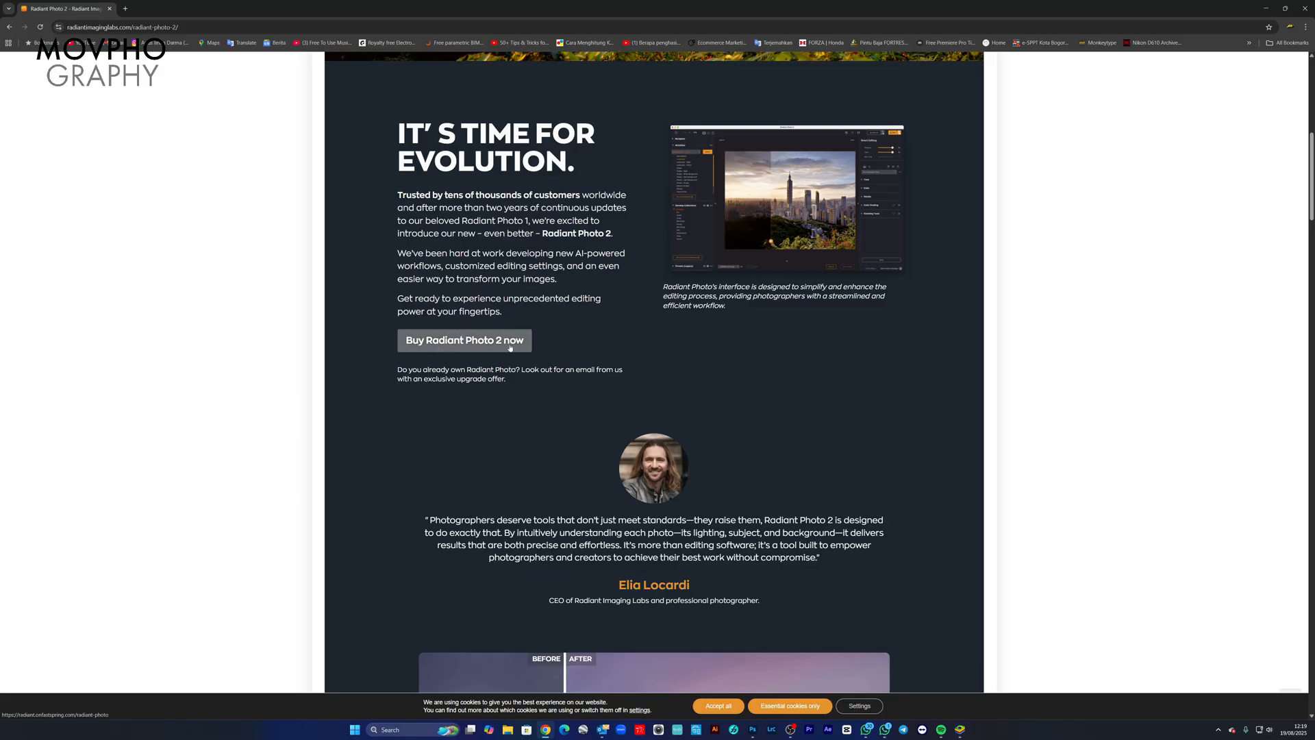
left_click(485, 341)
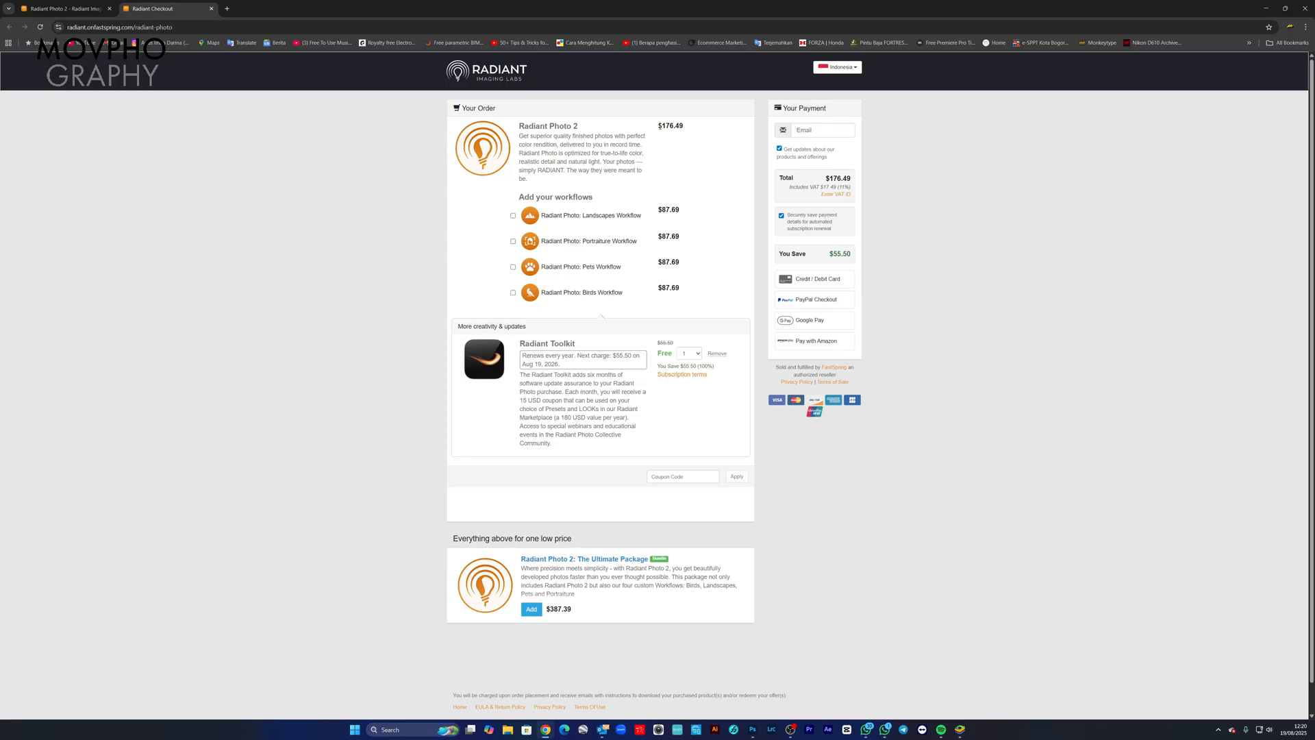
Step: Highlight the Radiant Photo 2 price and include all four add-on workflows in the order: Landscapes, Portraiture, Pets and Birds
left_click_drag(662, 126, 685, 127)
scroll(564, 495, "down", 1)
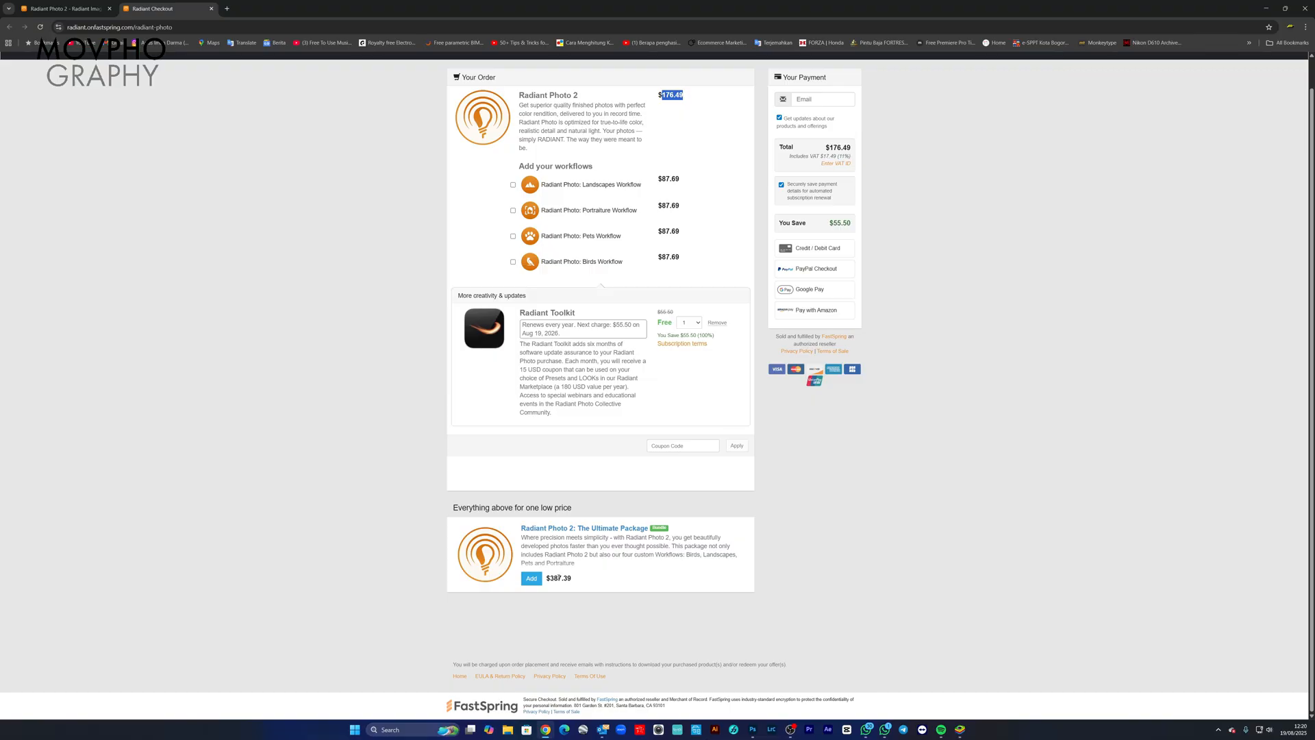
left_click(513, 185)
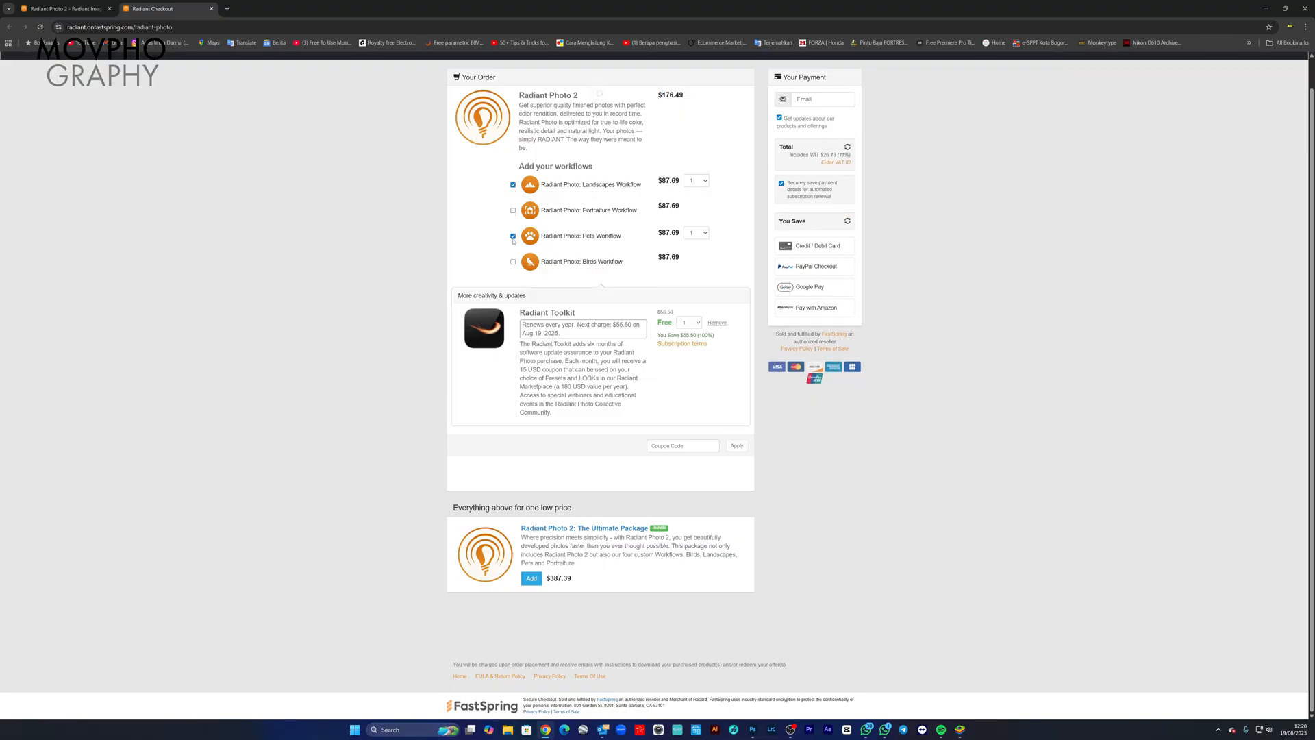
left_click(513, 237)
left_click(513, 292)
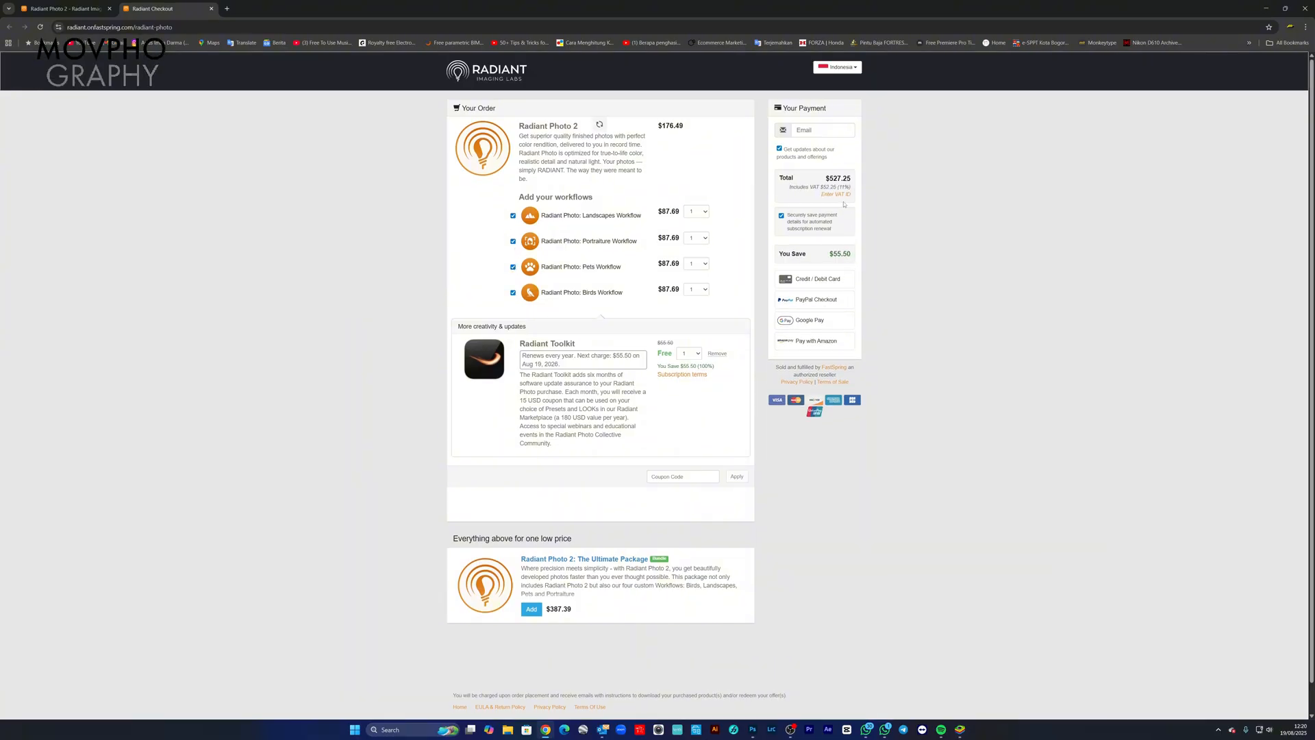
Step: Highlight the new order total and review The Ultimate Package as an alternative to the separate workflows
left_click_drag(826, 178, 853, 180)
left_click(548, 582)
scroll(631, 585, "down", 1)
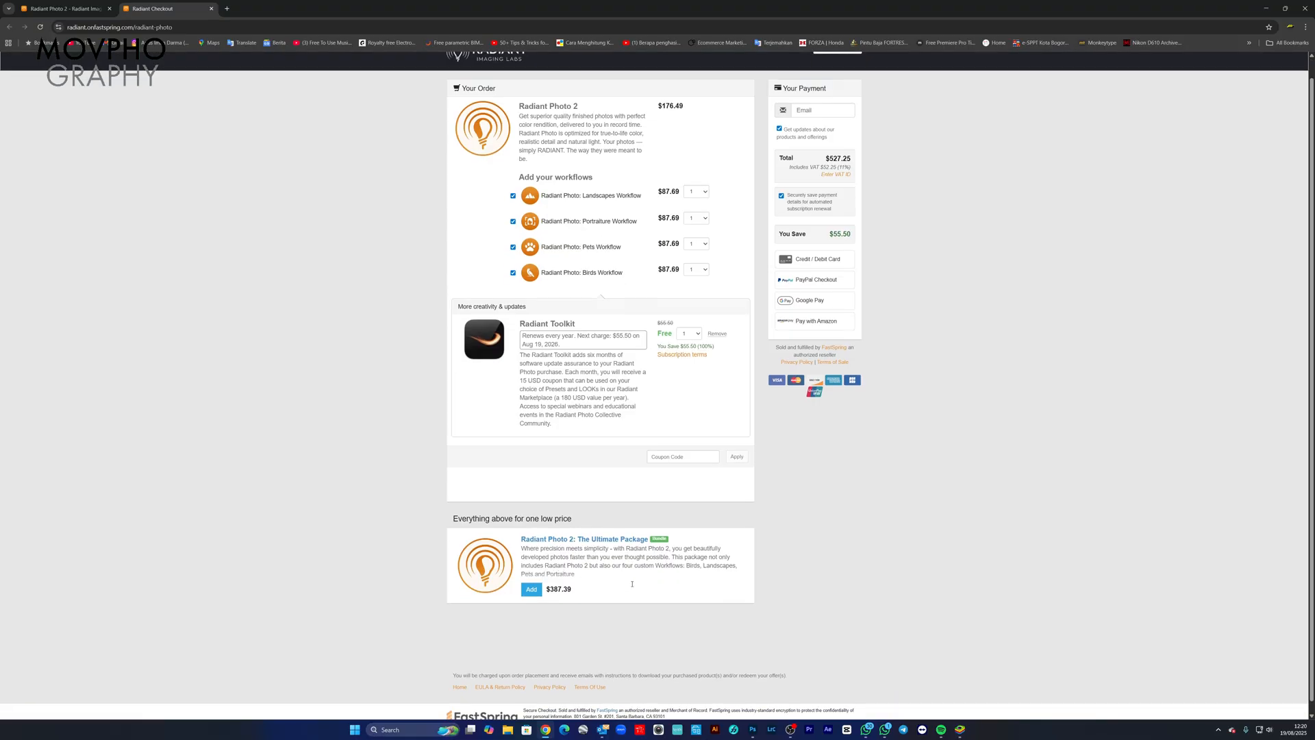
scroll(627, 579, "up", 1)
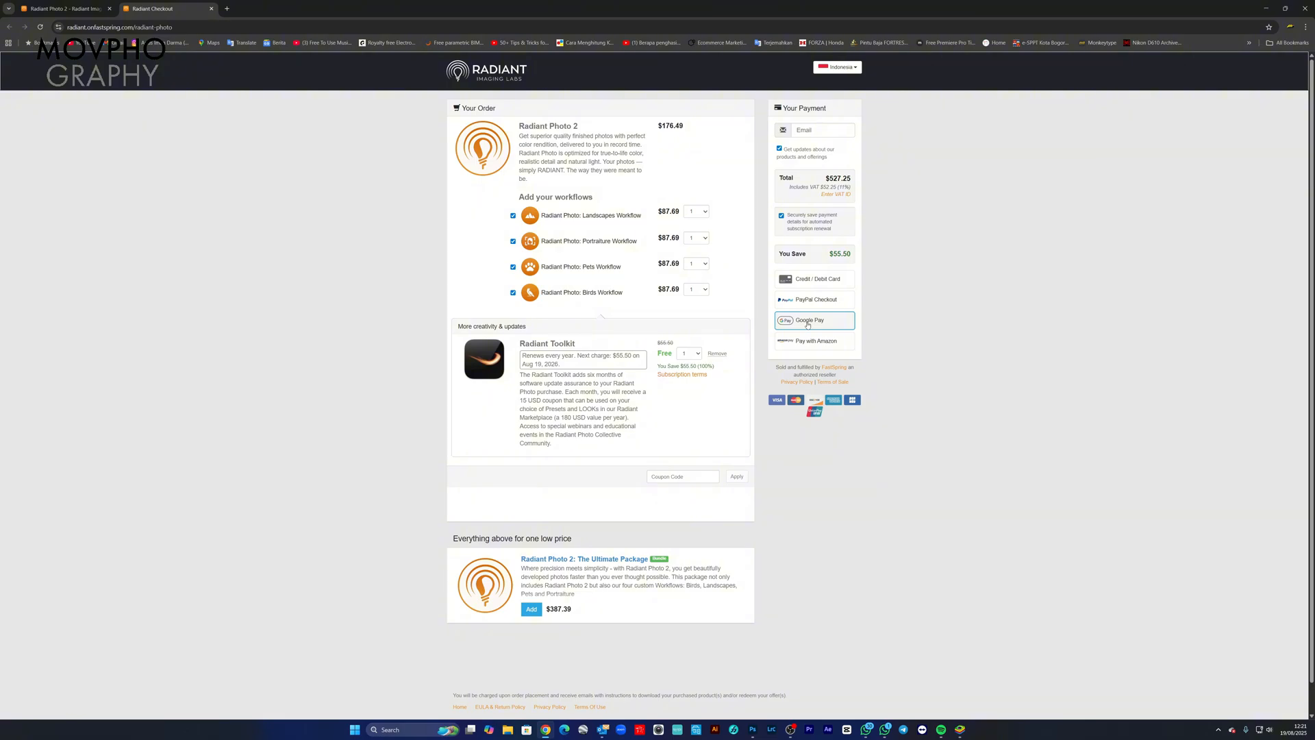
Step: Fill in the payment e-mail with the saved address suggestion and close the browser
left_click(815, 131)
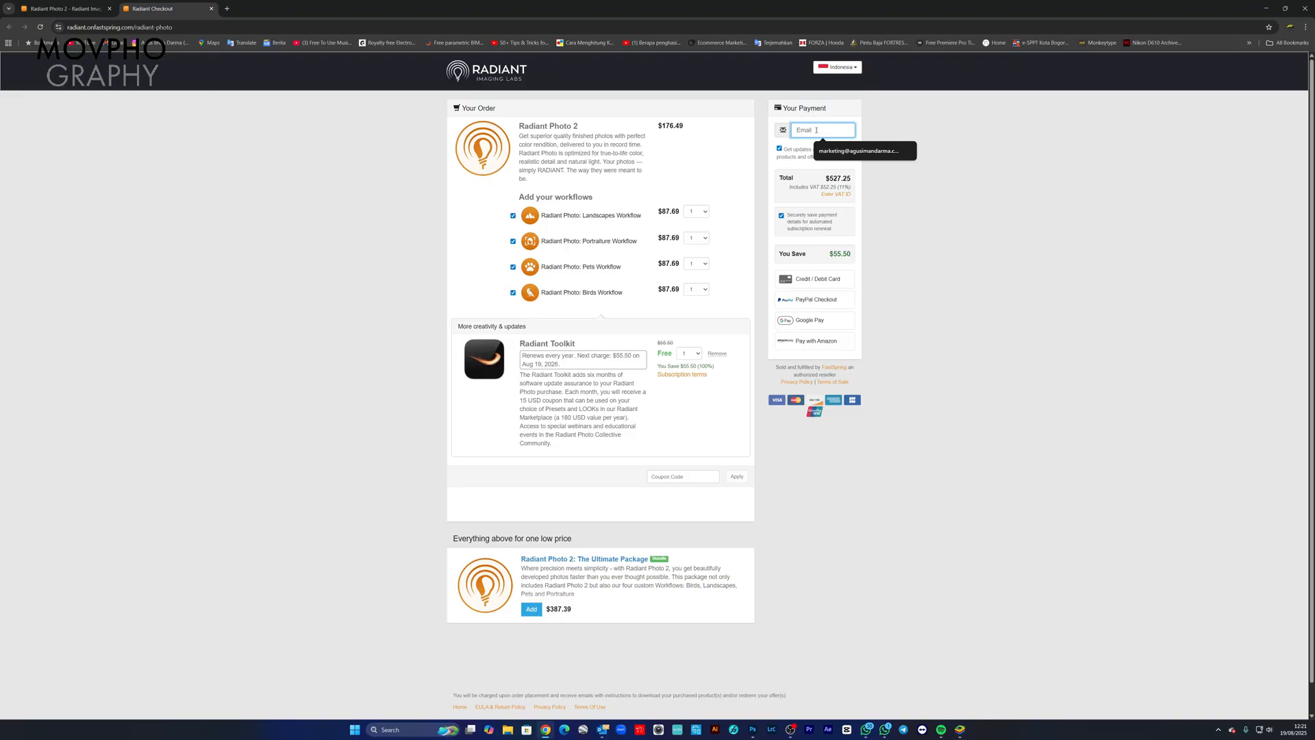
left_click(856, 150)
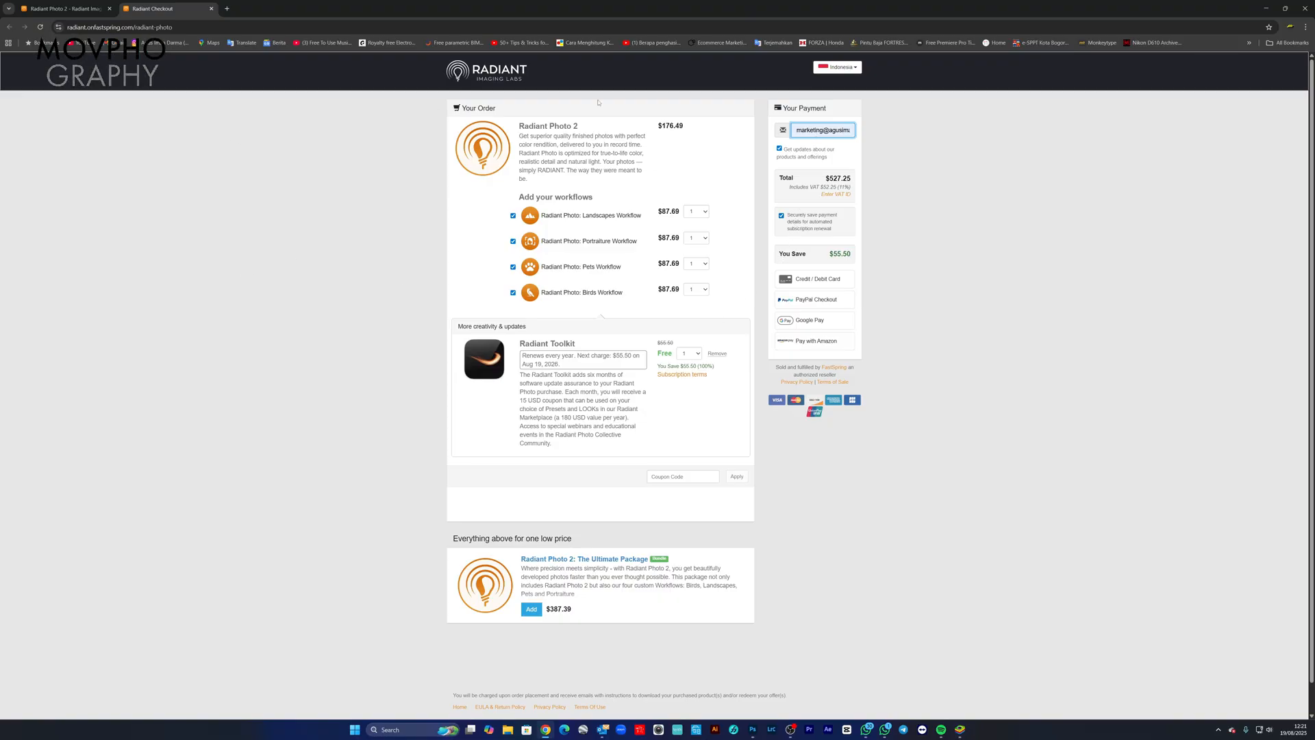
left_click(1304, 8)
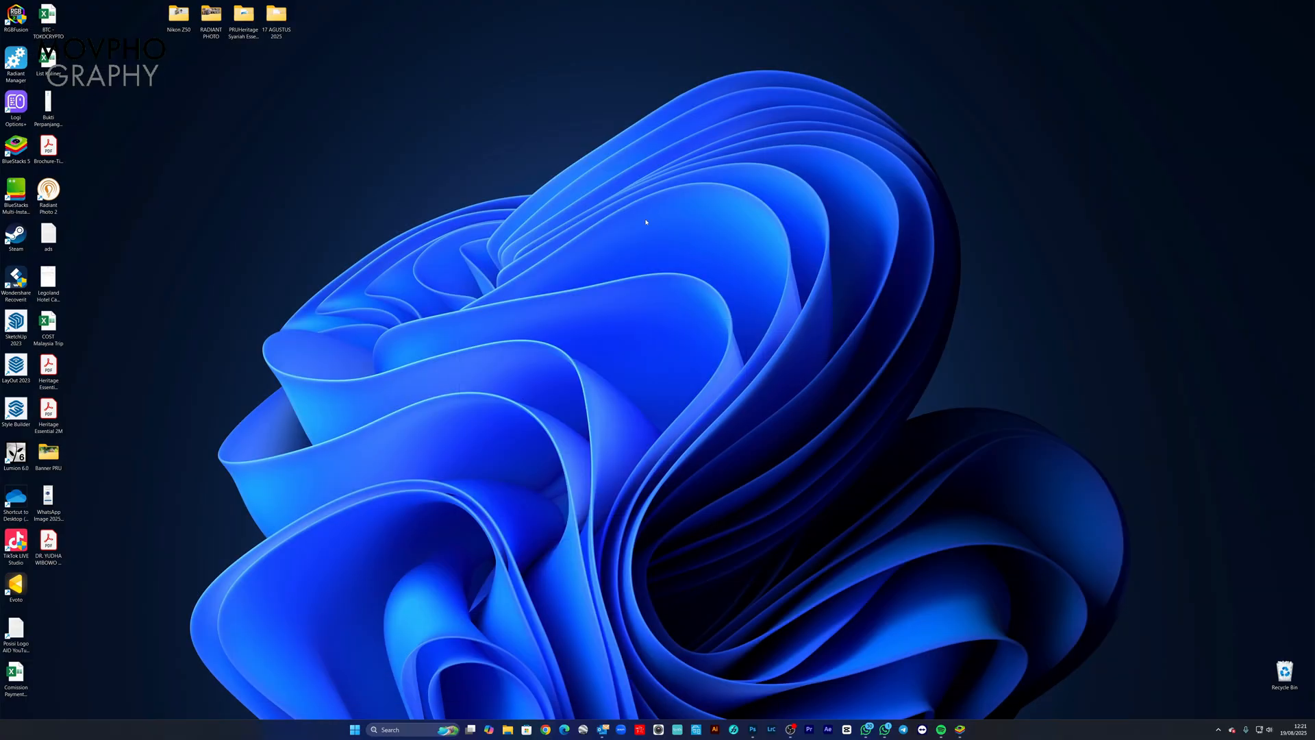
Step: Switch from the desktop to Radiant Photo 2 and continue with the trial
right_click(631, 198)
left_click(657, 236)
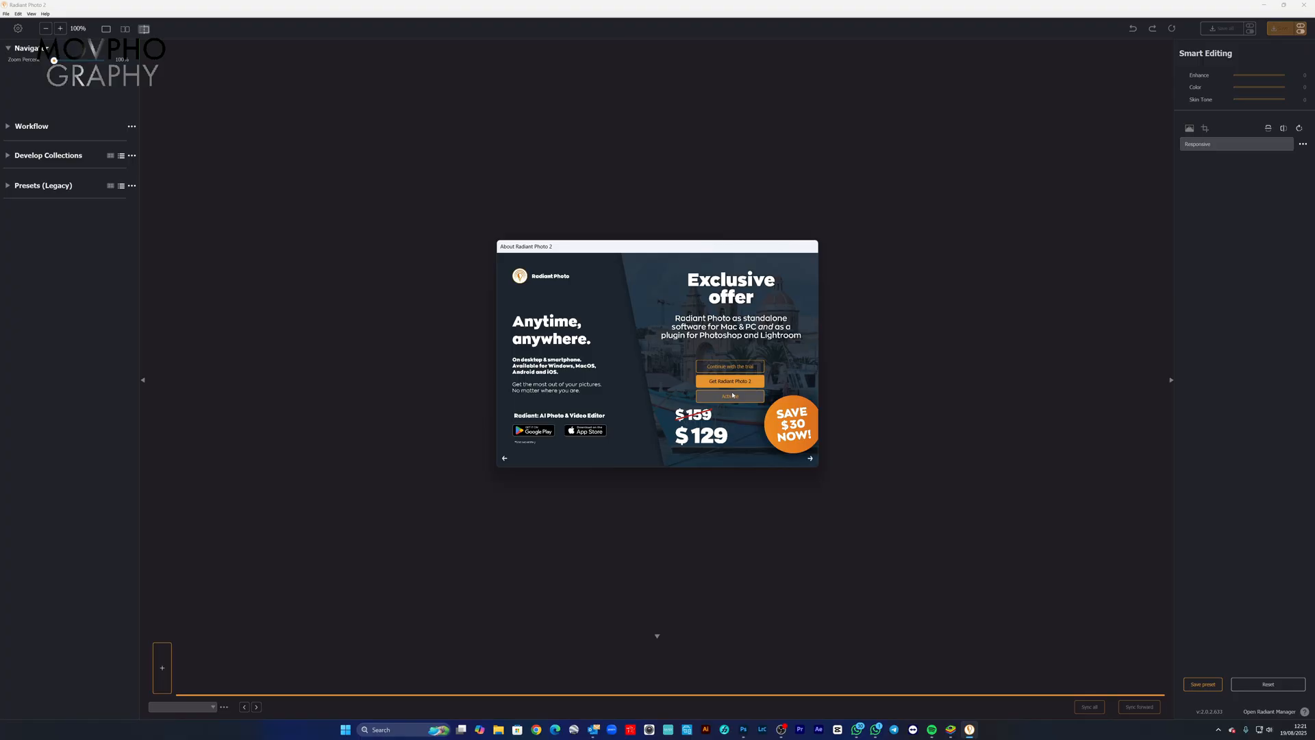
left_click(722, 365)
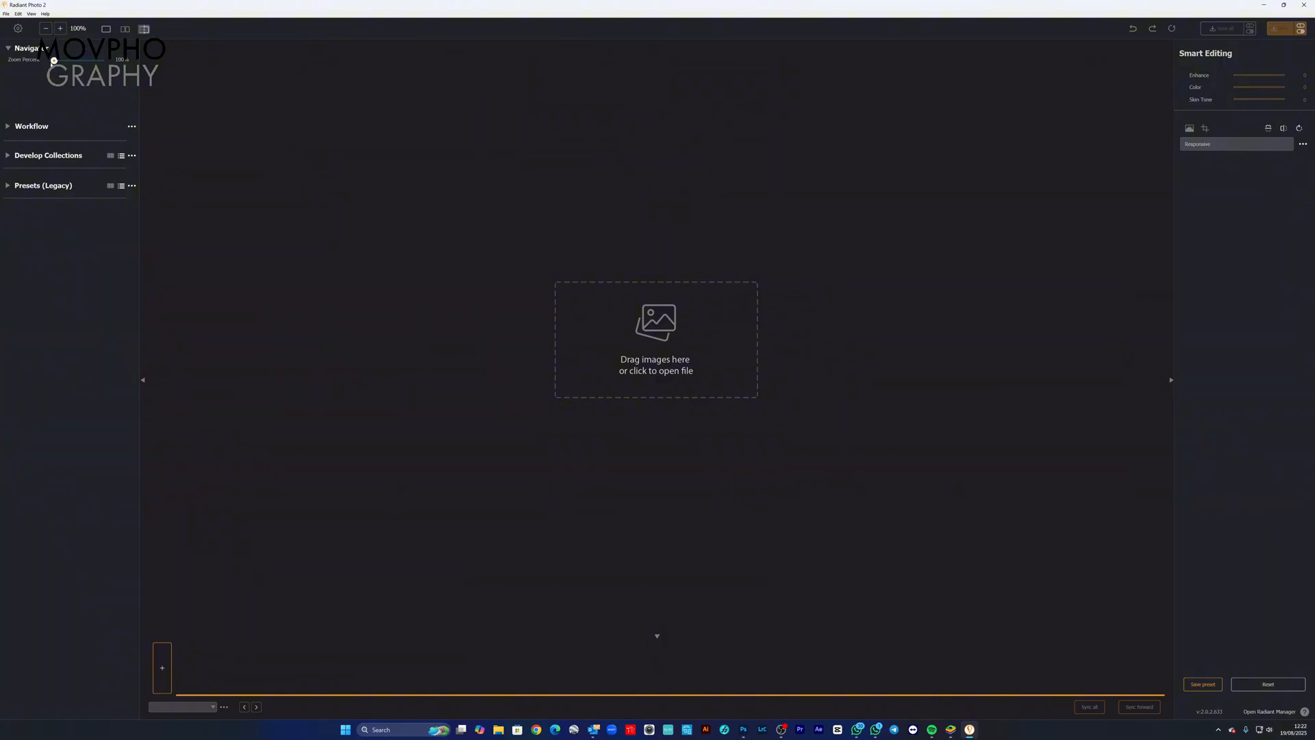
Step: Examine the workflows in the Radiant Photo - Core set and collapse the Workflow list
left_click(7, 127)
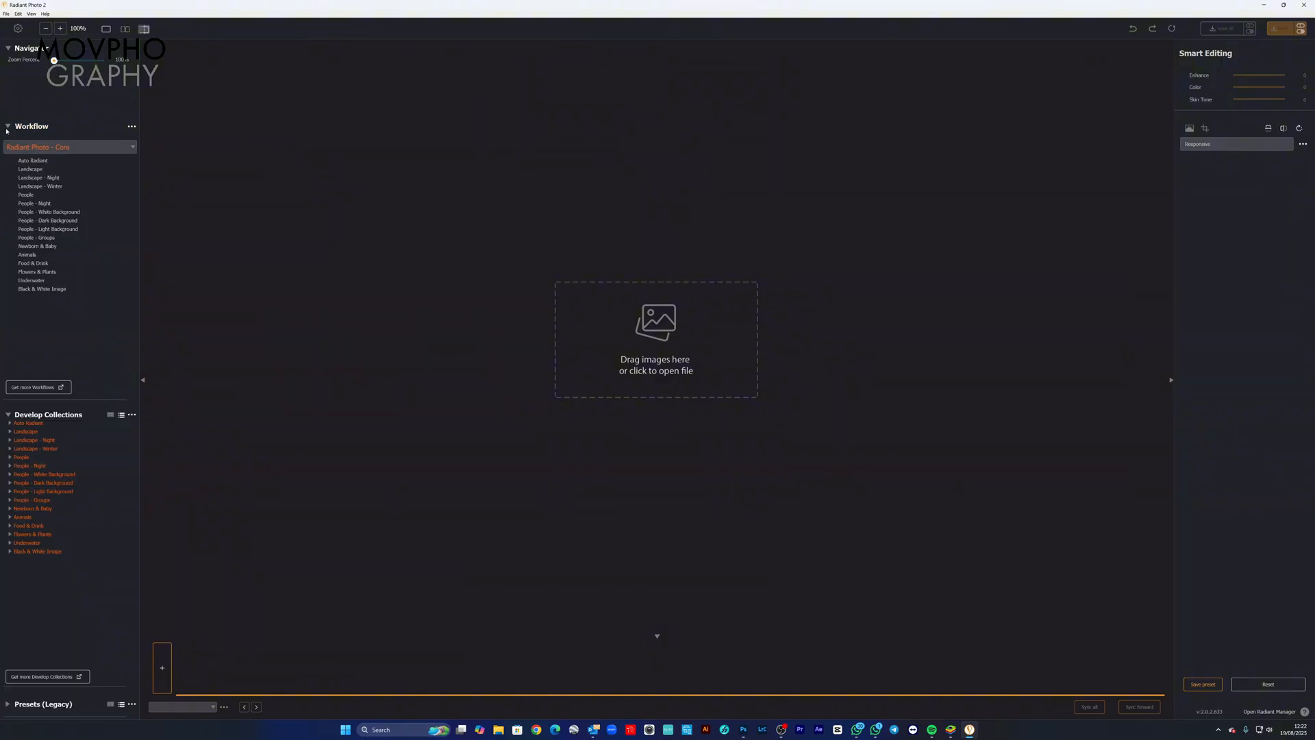
left_click(8, 128)
left_click(7, 128)
left_click(8, 126)
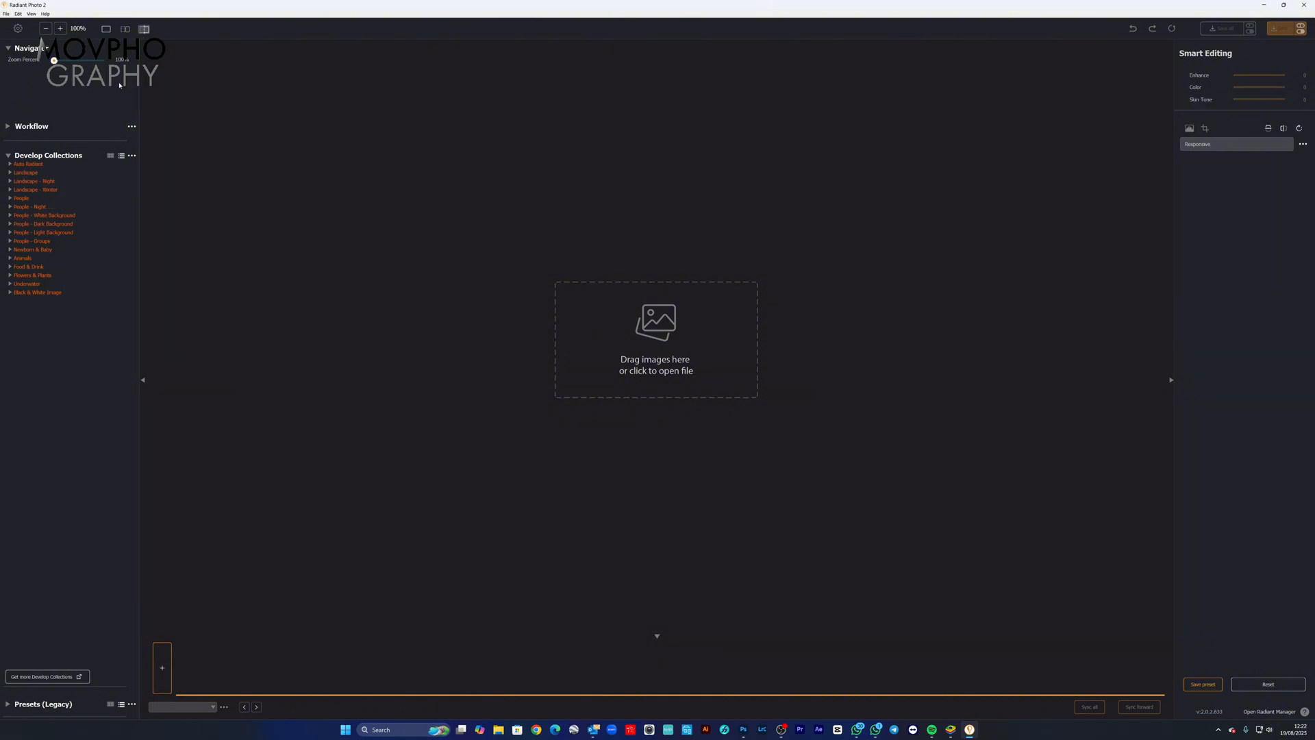
Step: View the AutoSave preferences without saving them, and show the Presets (Legacy) collections with Develop Collections collapsed
left_click(18, 29)
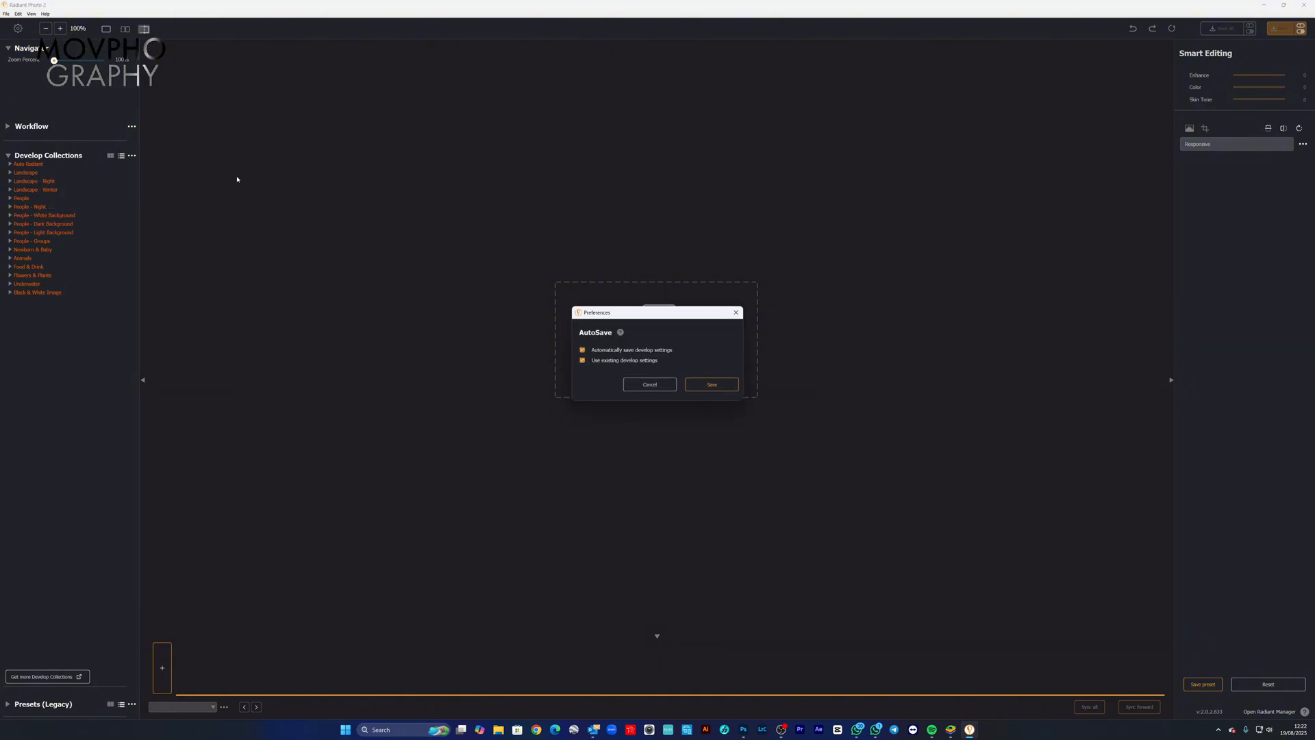
left_click(652, 384)
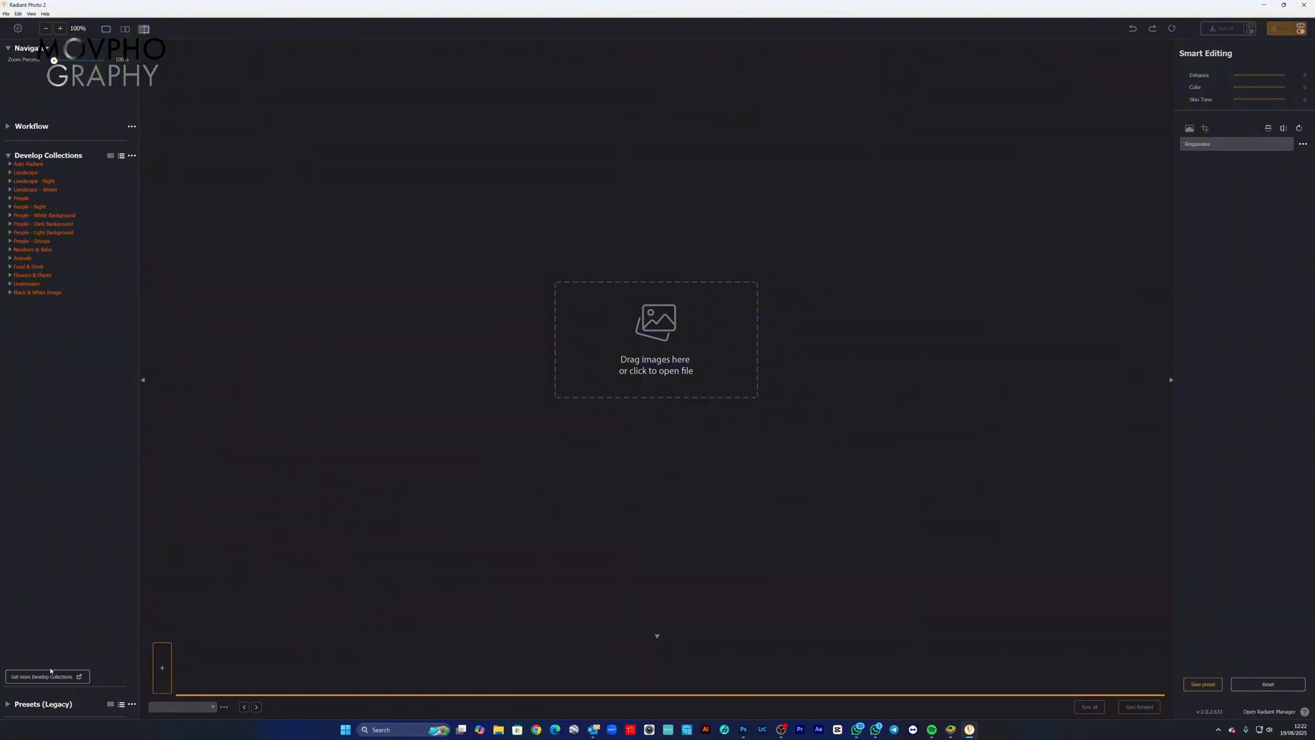
left_click(7, 705)
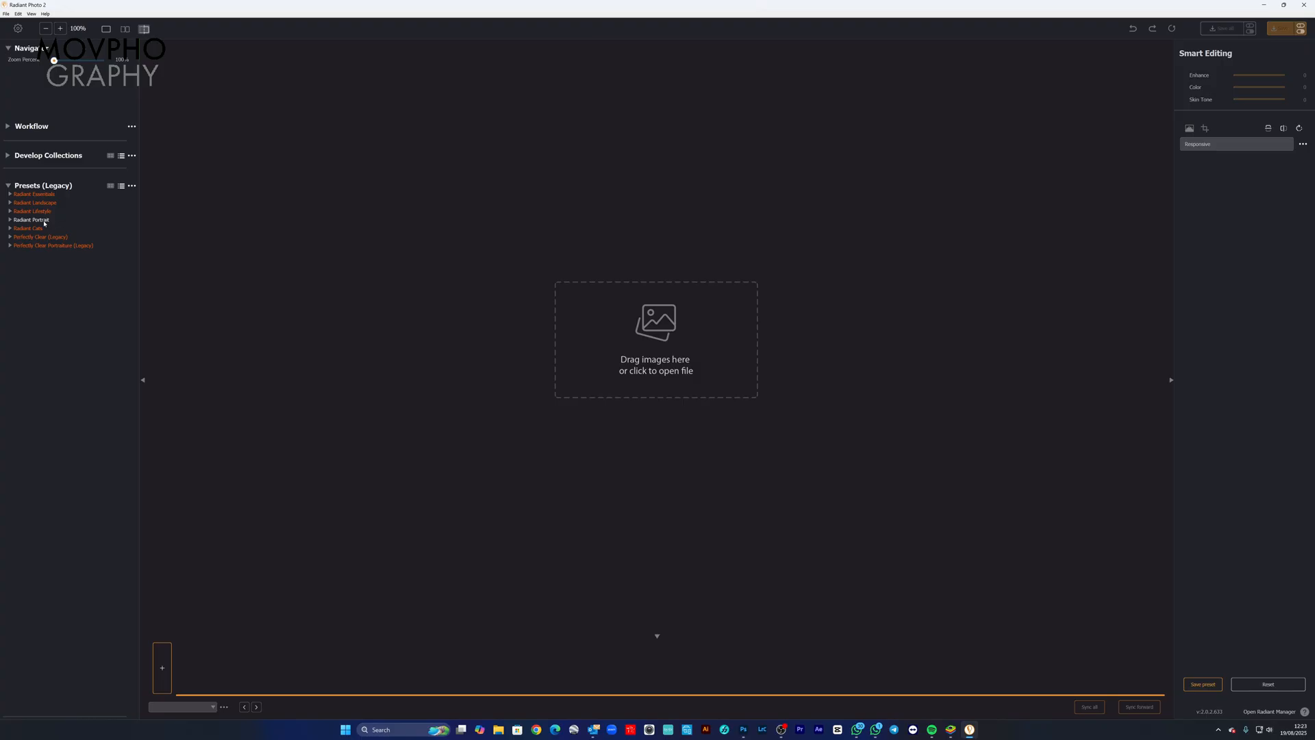
Step: View the Radiant Portrait and Radiant Cats legacy presets, and show the Workflow list again
left_click(10, 220)
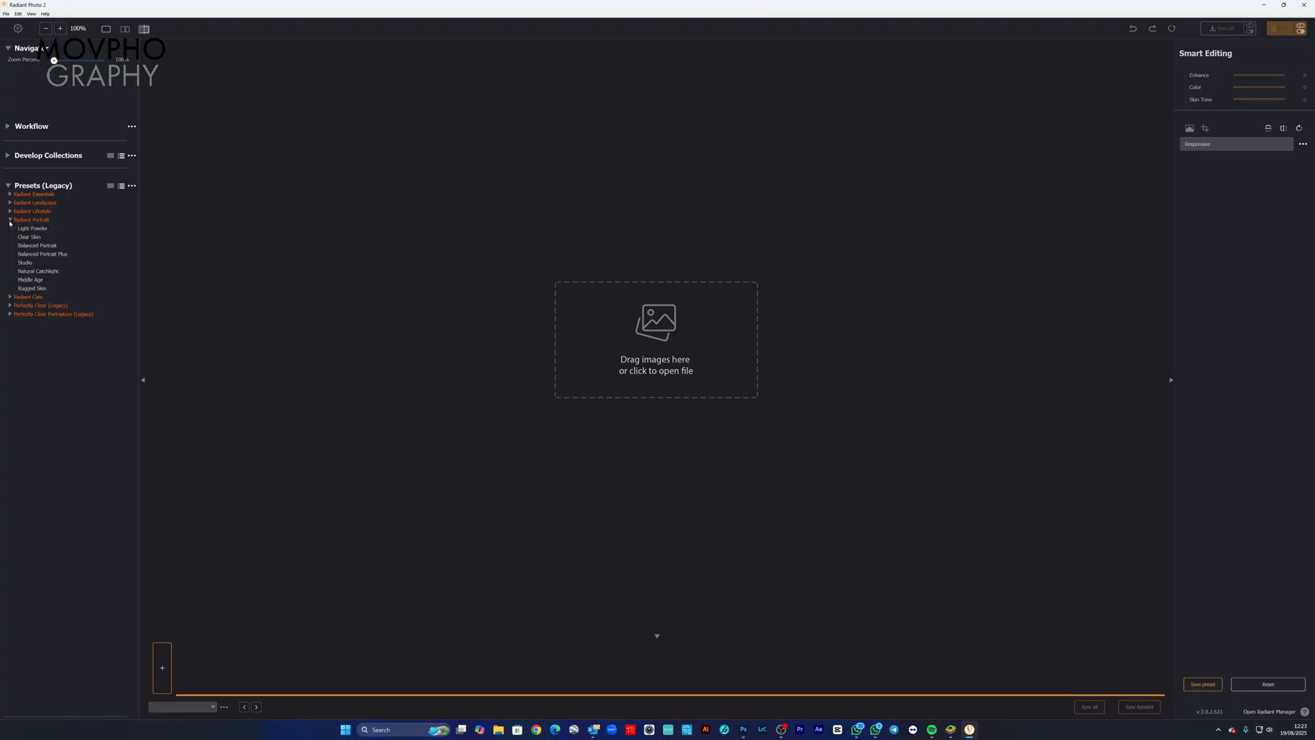
left_click(9, 221)
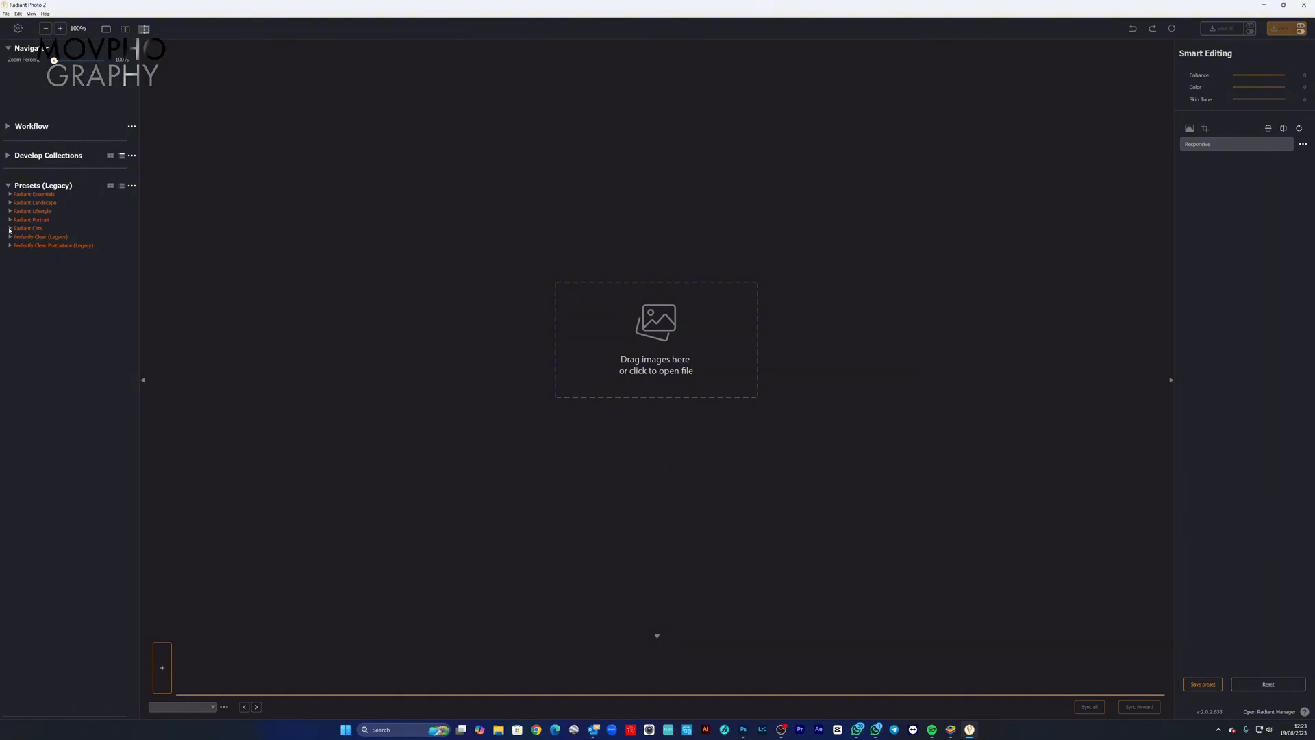
left_click(10, 228)
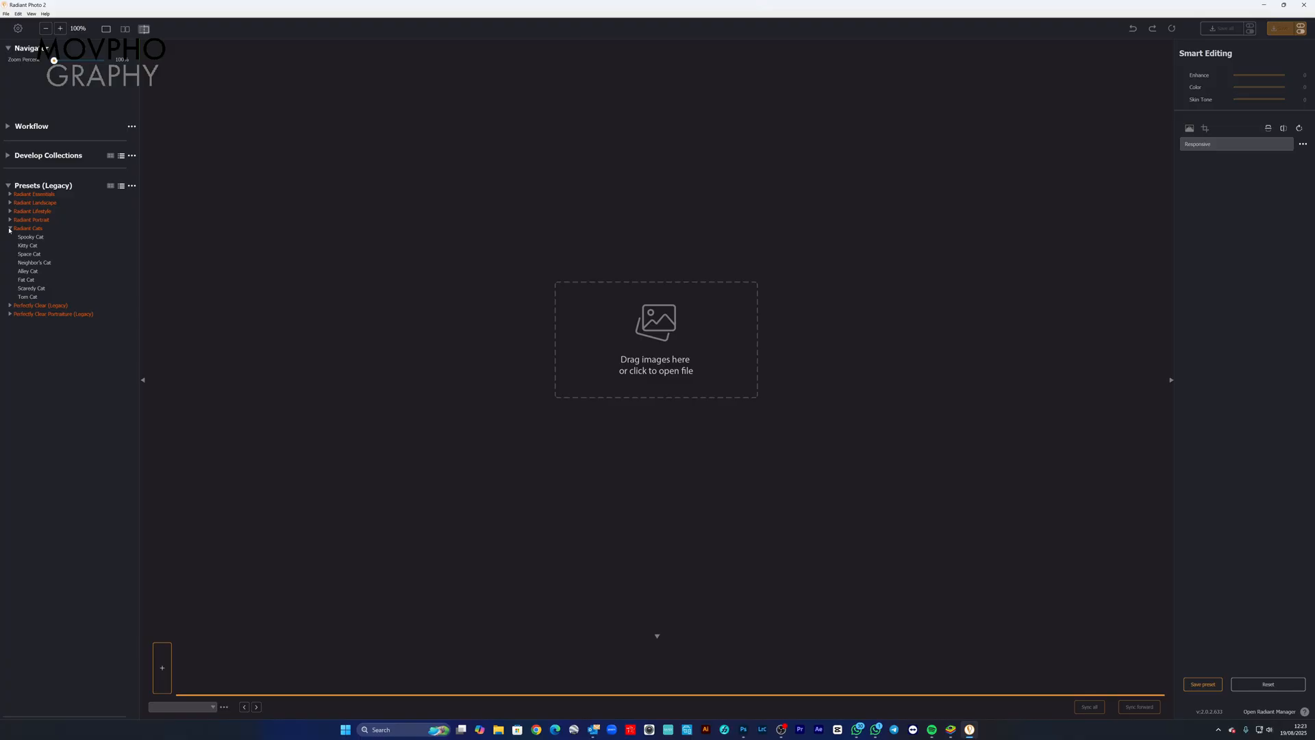
left_click(9, 228)
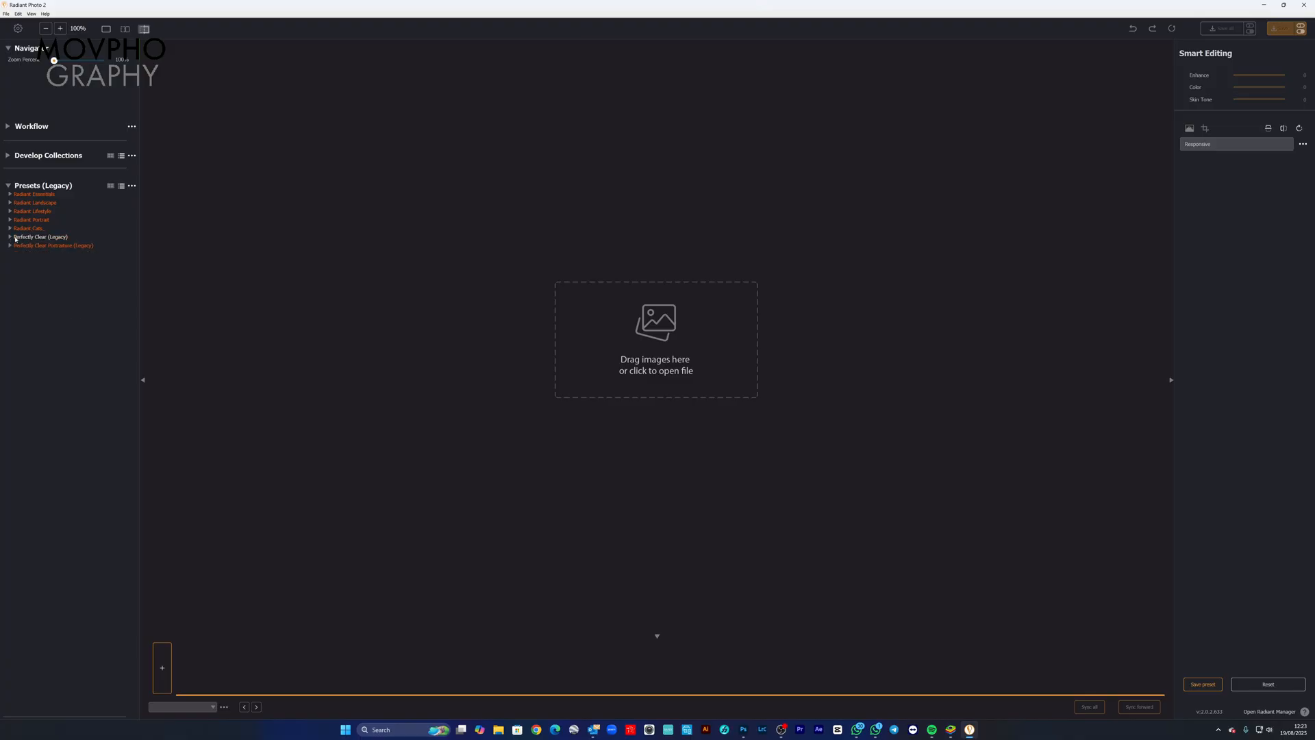
left_click(32, 127)
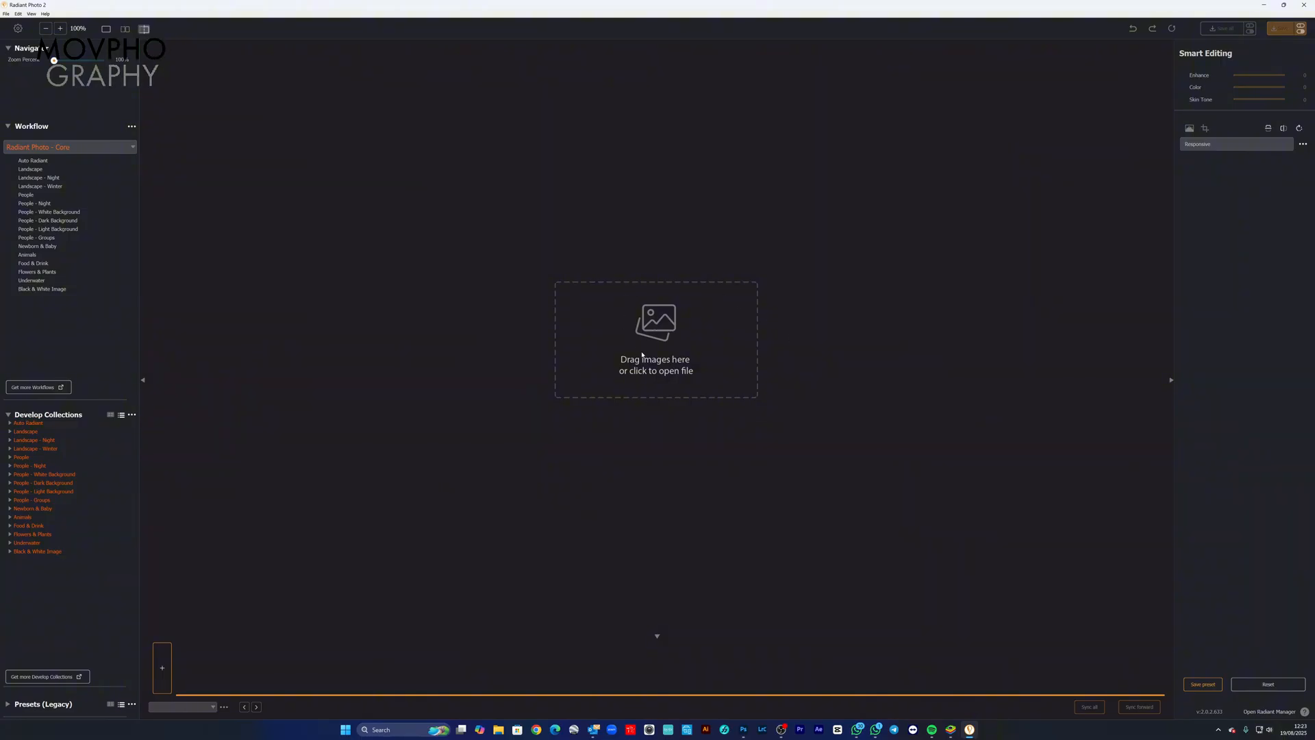
left_click(658, 336)
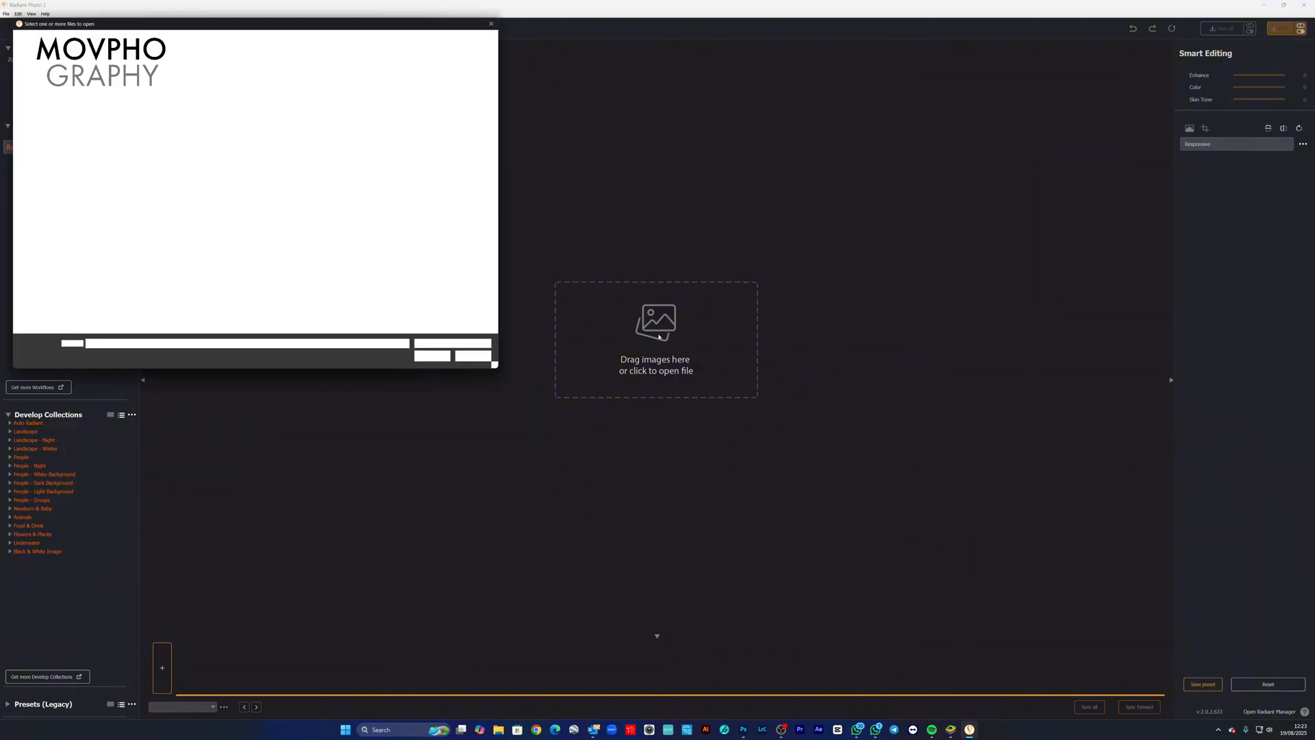
left_click(486, 364)
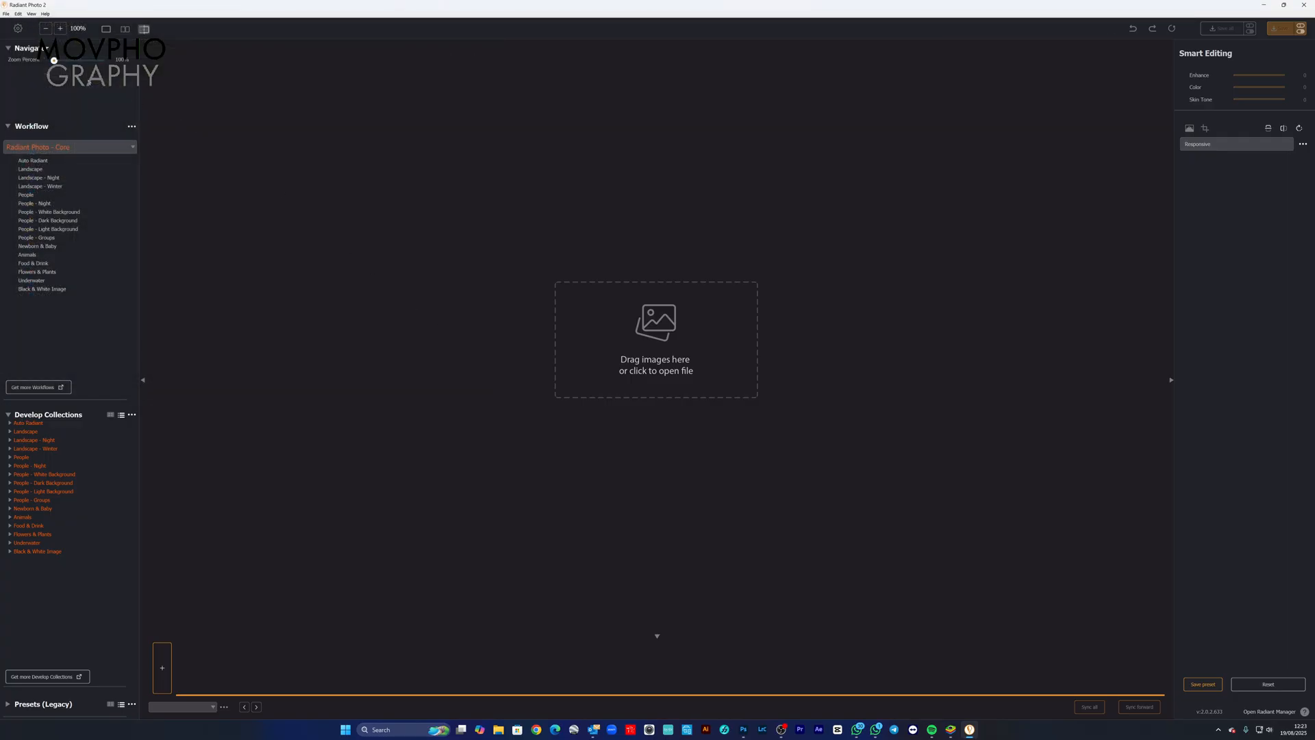
left_click(6, 14)
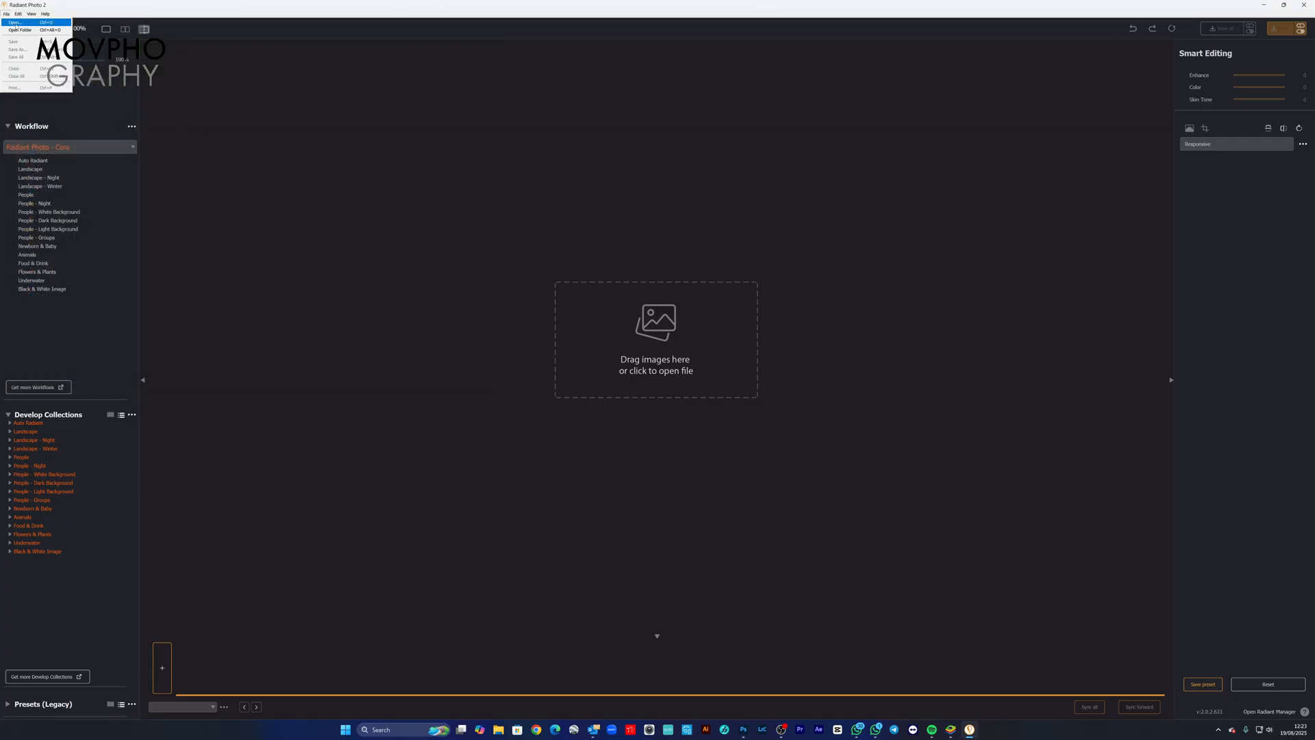
left_click(28, 25)
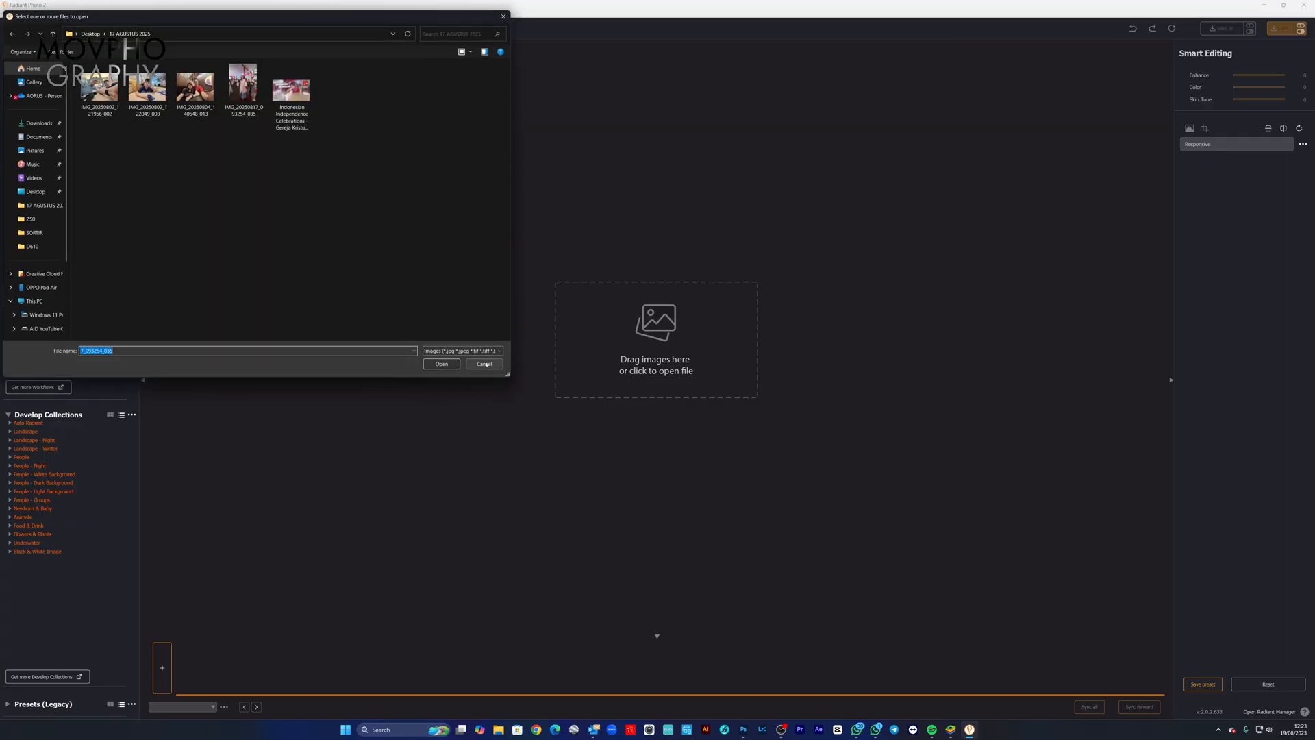
key("Escape")
Step: Open the photo AID_1792 from the SORTIR folder inside the desktop's RADIANT PHOTO folder
left_click(658, 334)
left_click(34, 178)
left_click(35, 195)
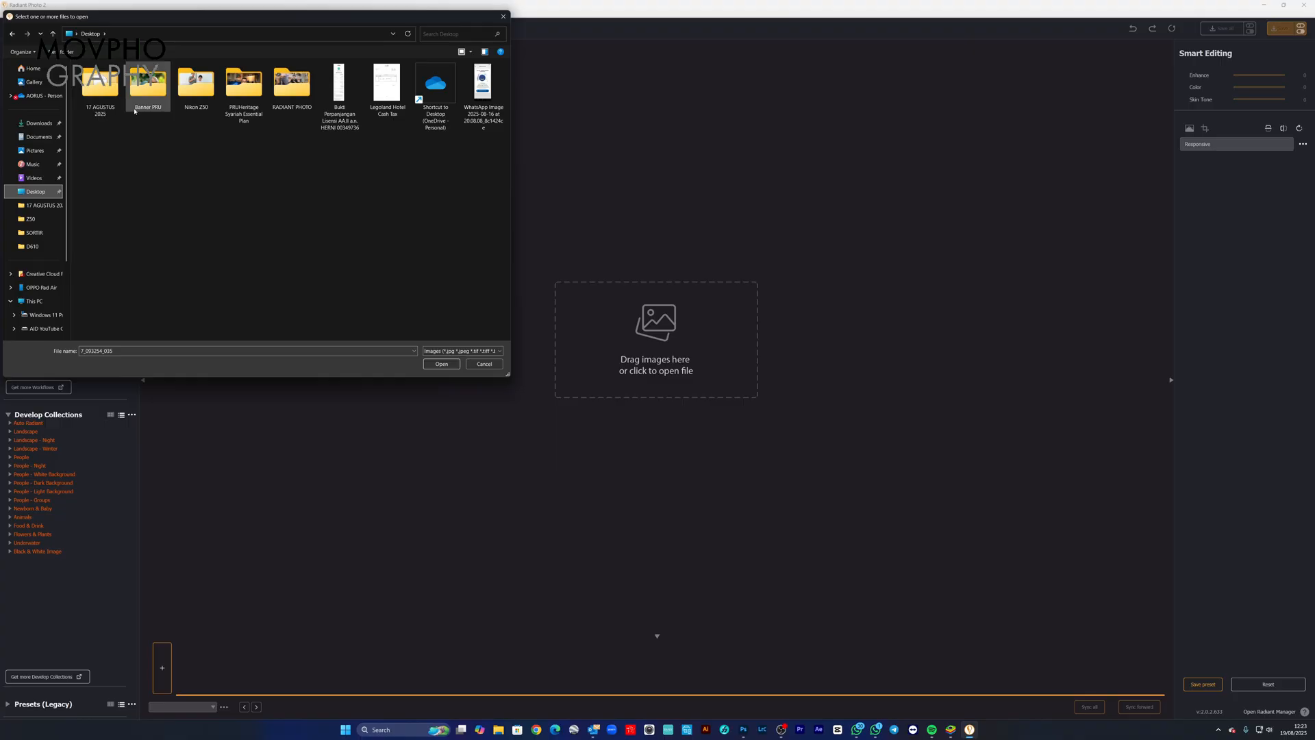
double_click(280, 88)
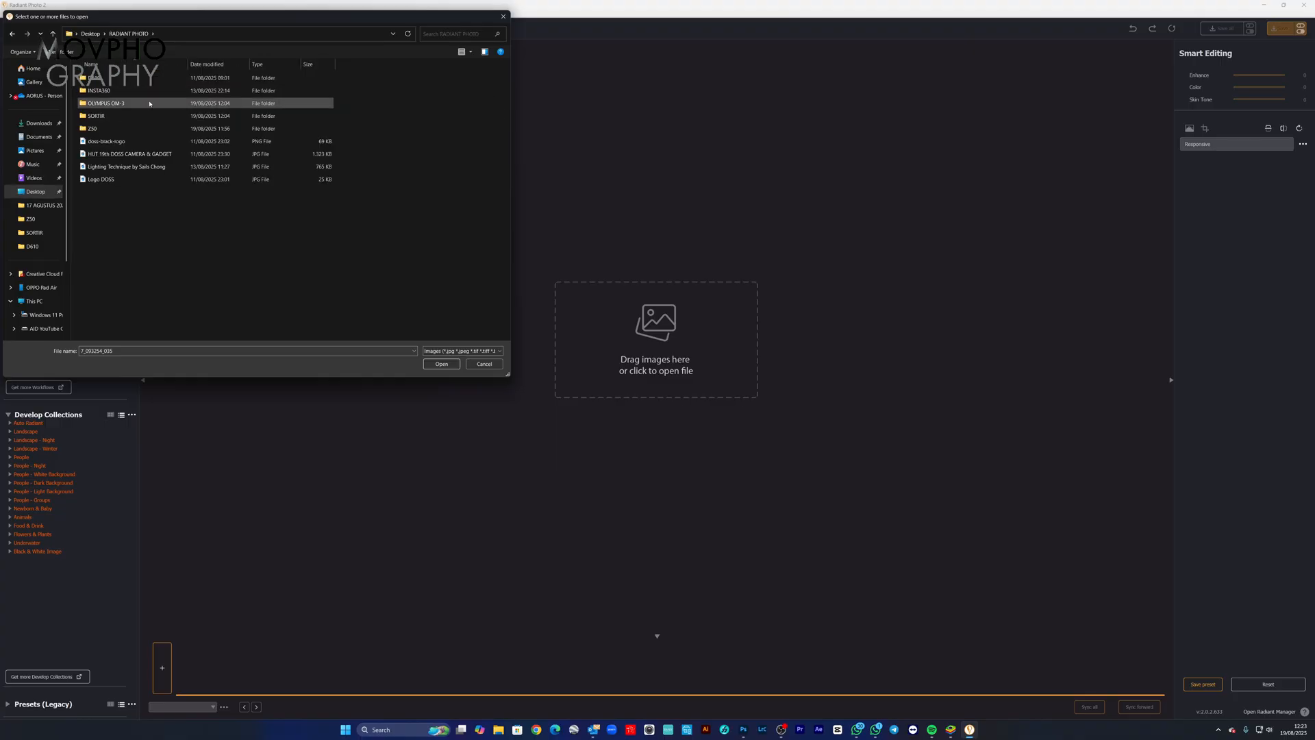
double_click(99, 116)
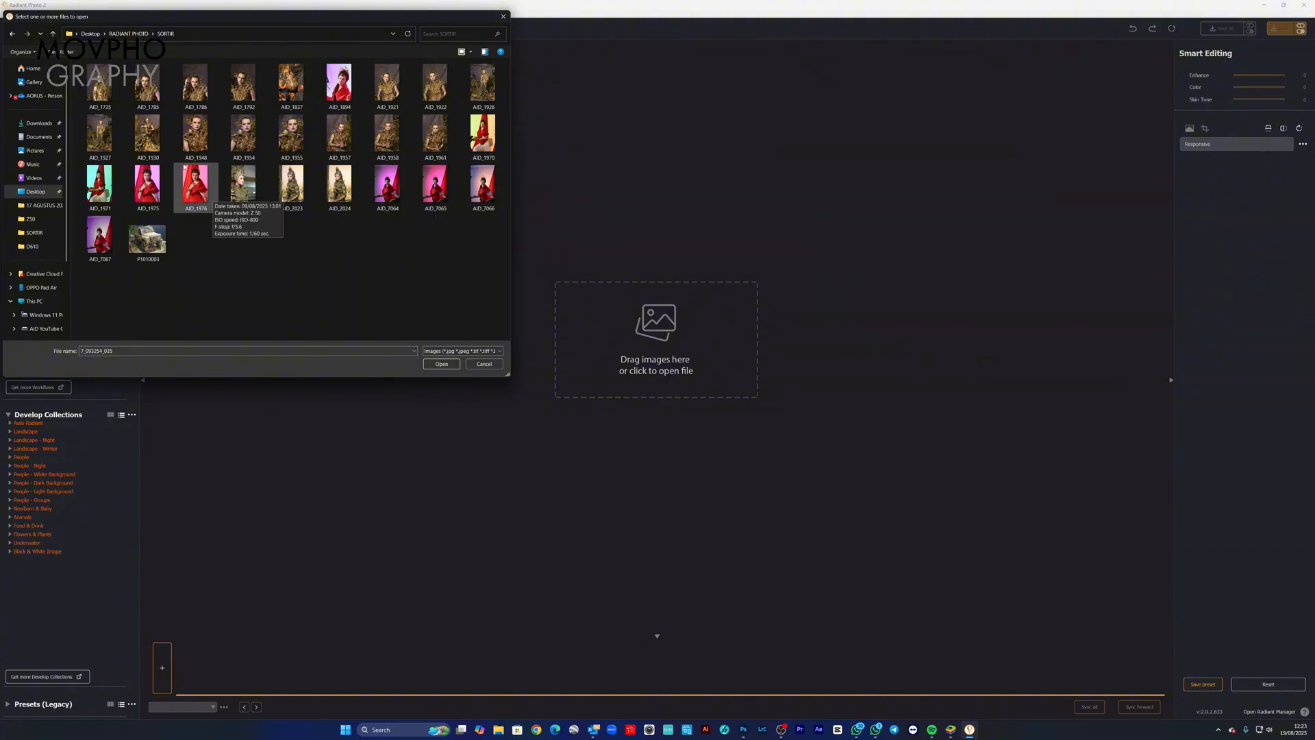
left_click(245, 87)
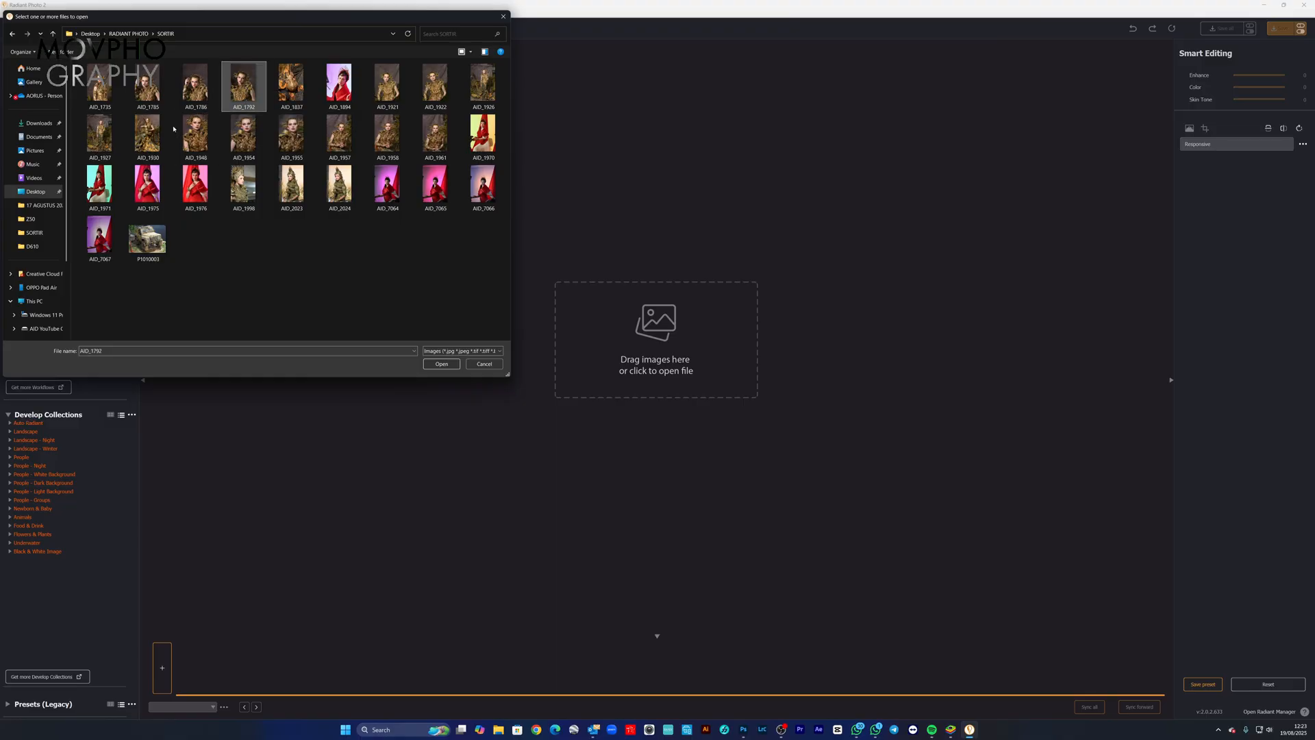
double_click(242, 96)
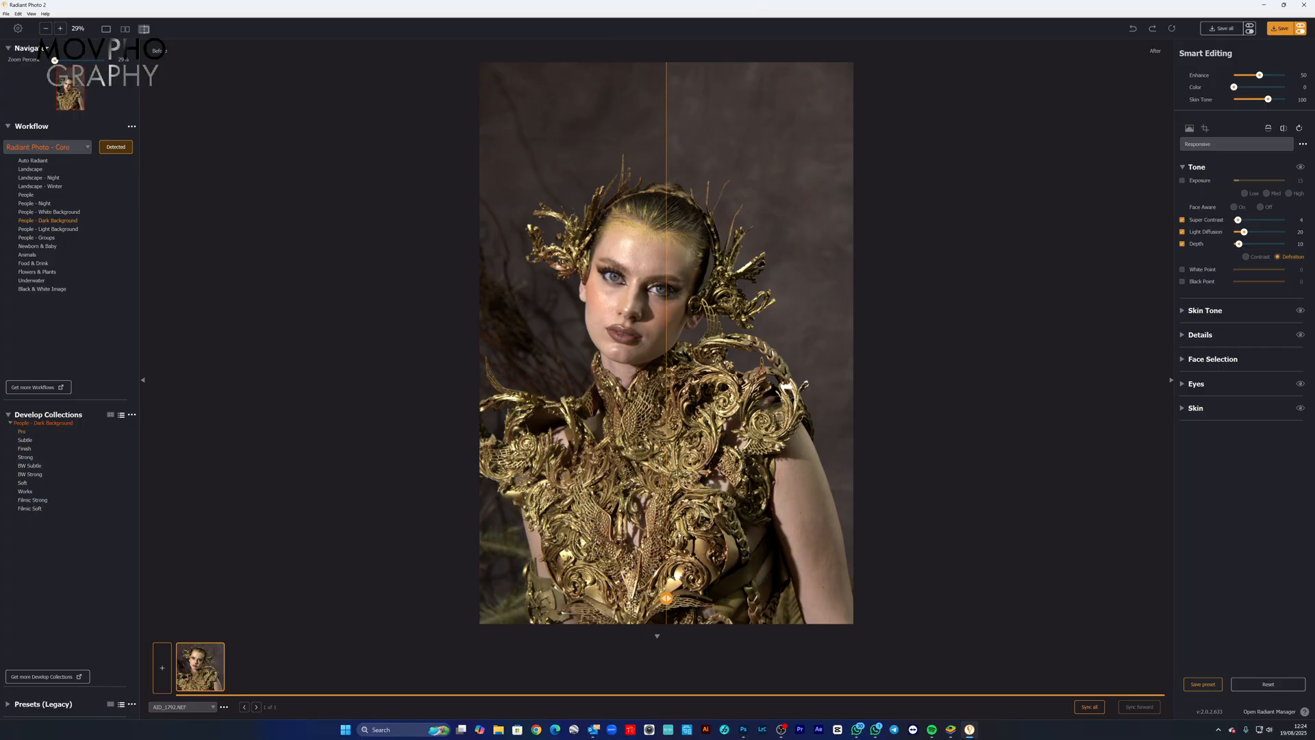
Step: Shift the before/after divider across the portrait, and collapse and re-expand the Tone settings
left_click_drag(665, 600, 638, 577)
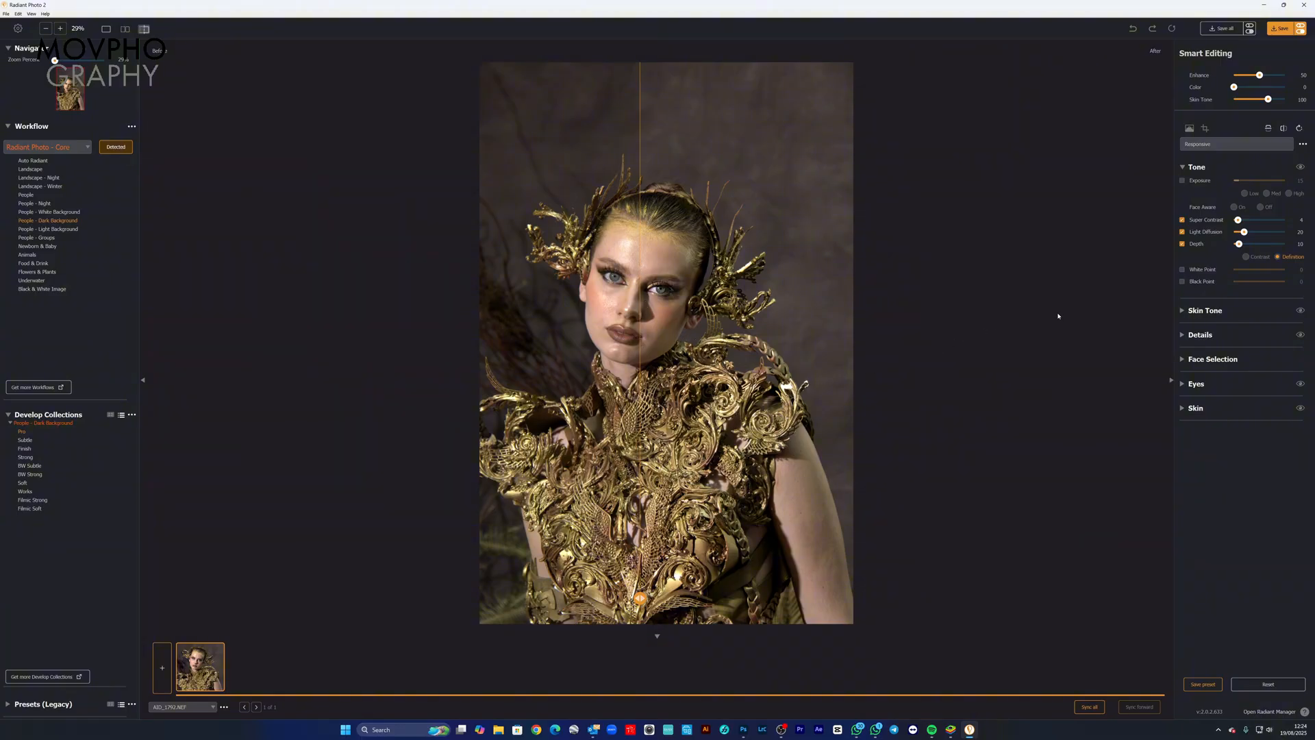
left_click(1183, 168)
left_click(1182, 168)
left_click(1183, 168)
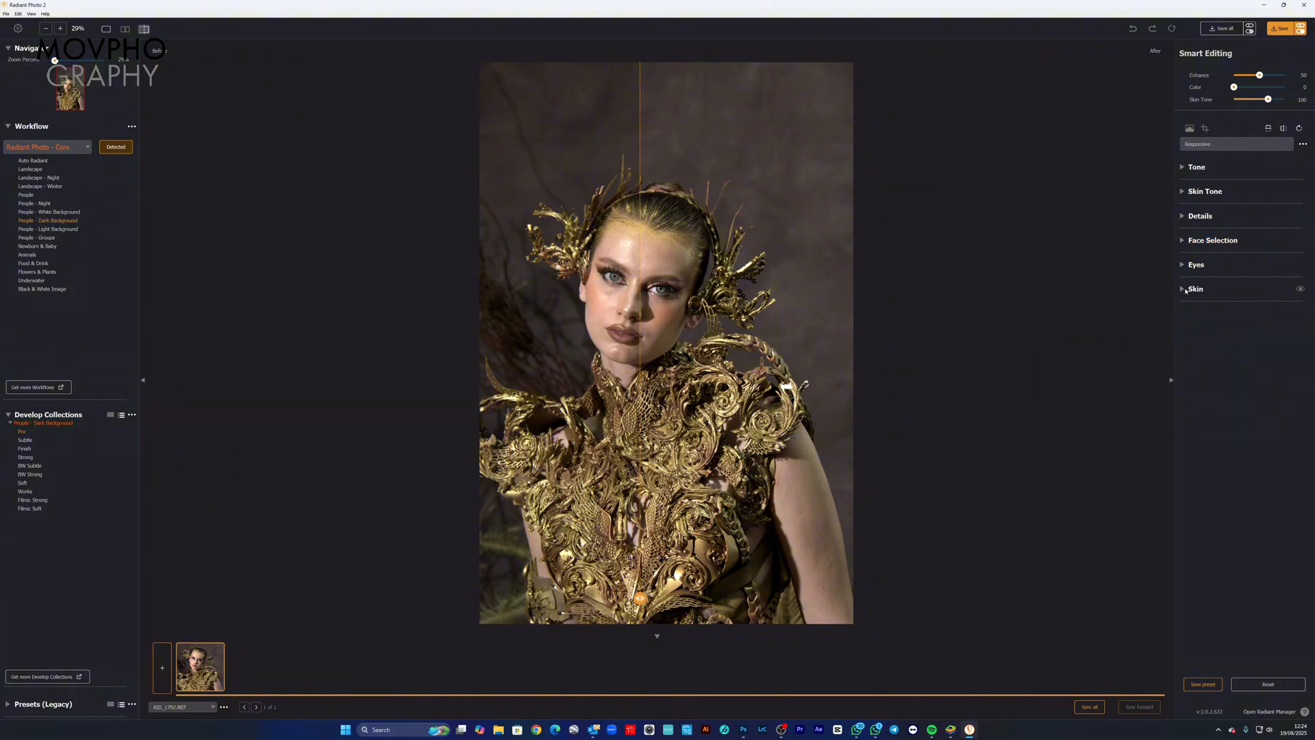
left_click(1181, 168)
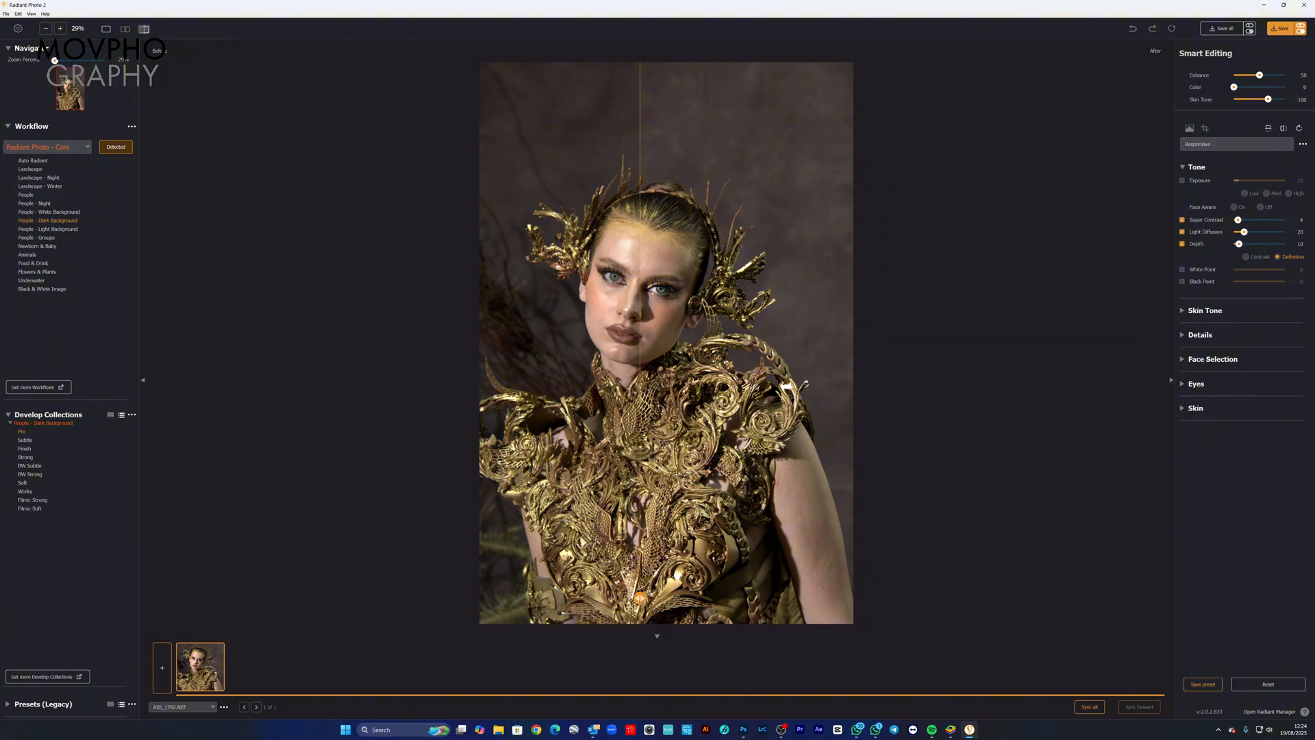
Step: Compare the before and after versions of the model's face at 100% zoom
left_click_drag(640, 598, 753, 598)
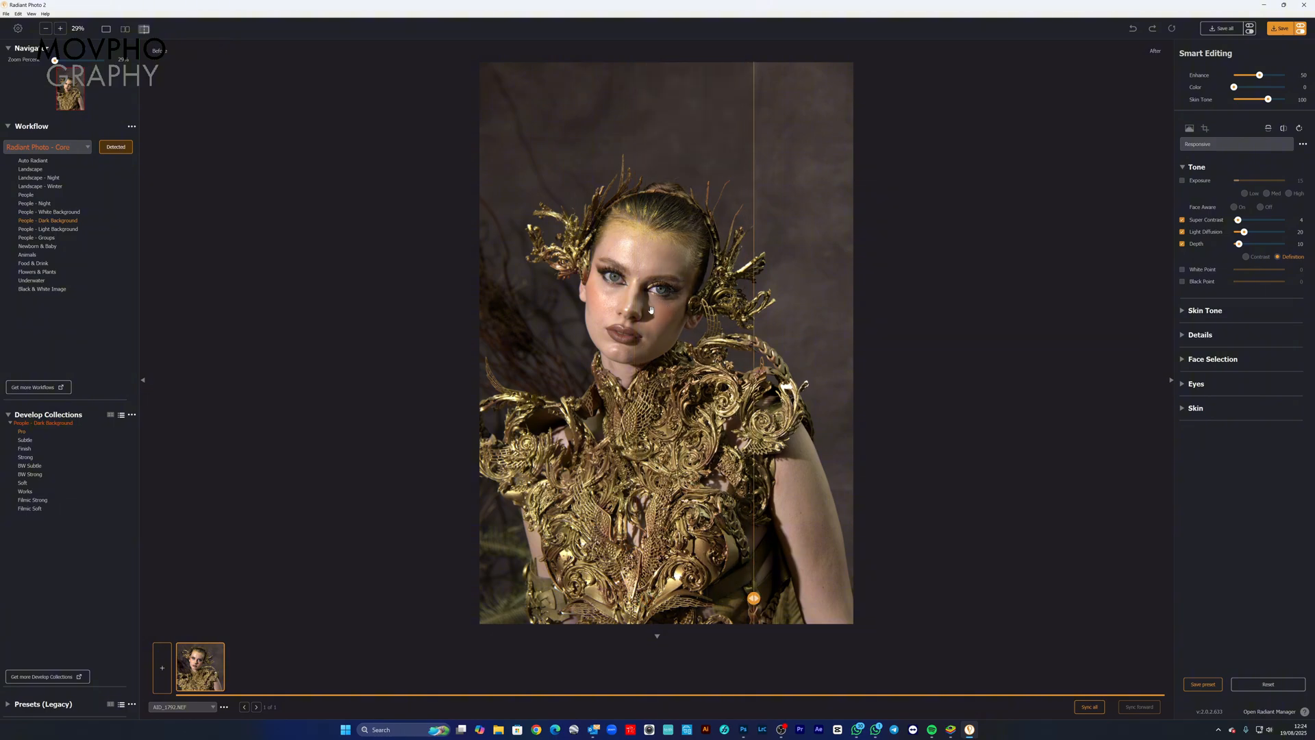
left_click(651, 310)
left_click_drag(602, 274, 687, 422)
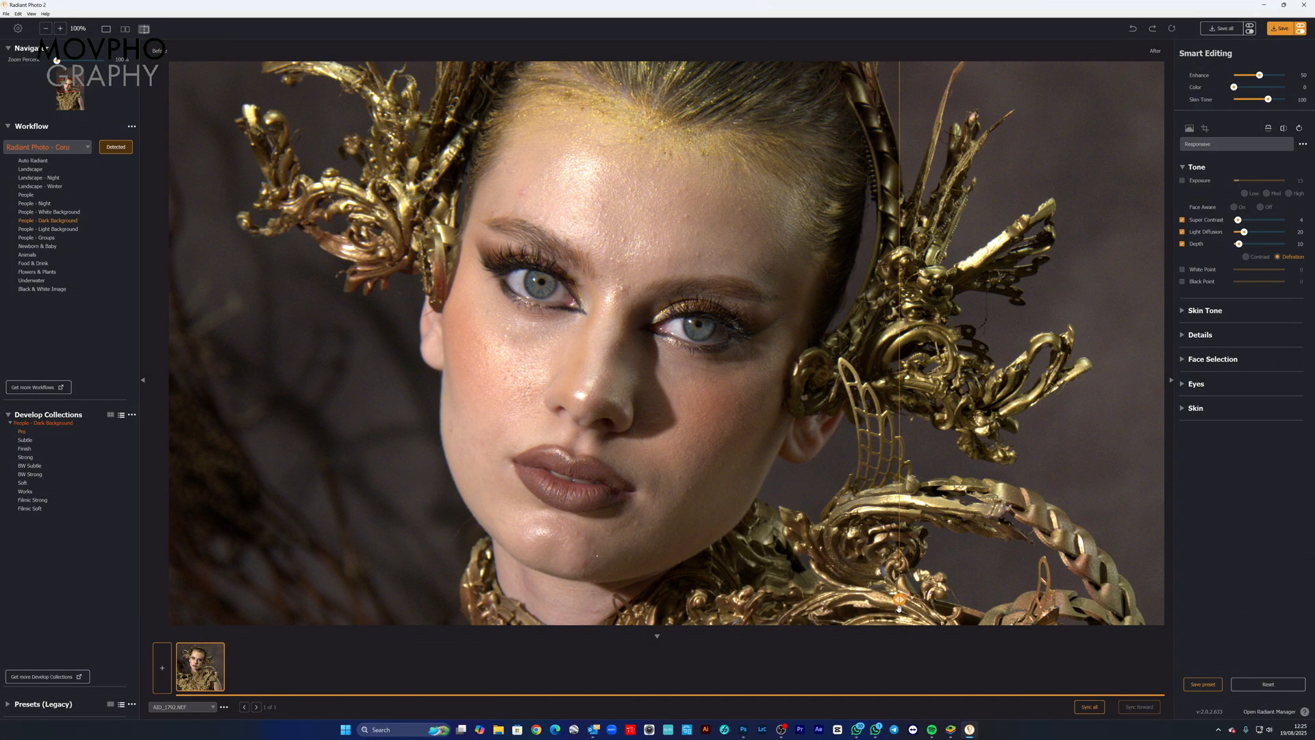
left_click_drag(899, 600, 767, 600)
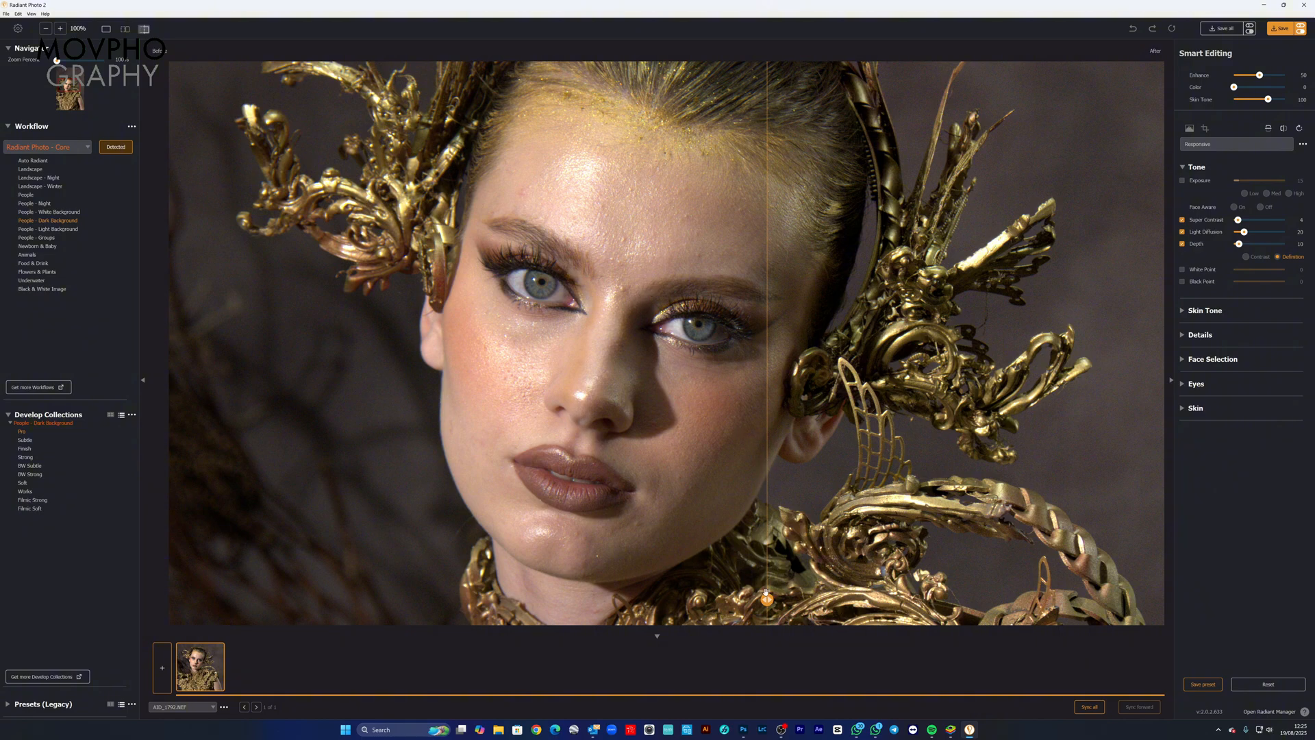
left_click_drag(767, 599, 785, 533)
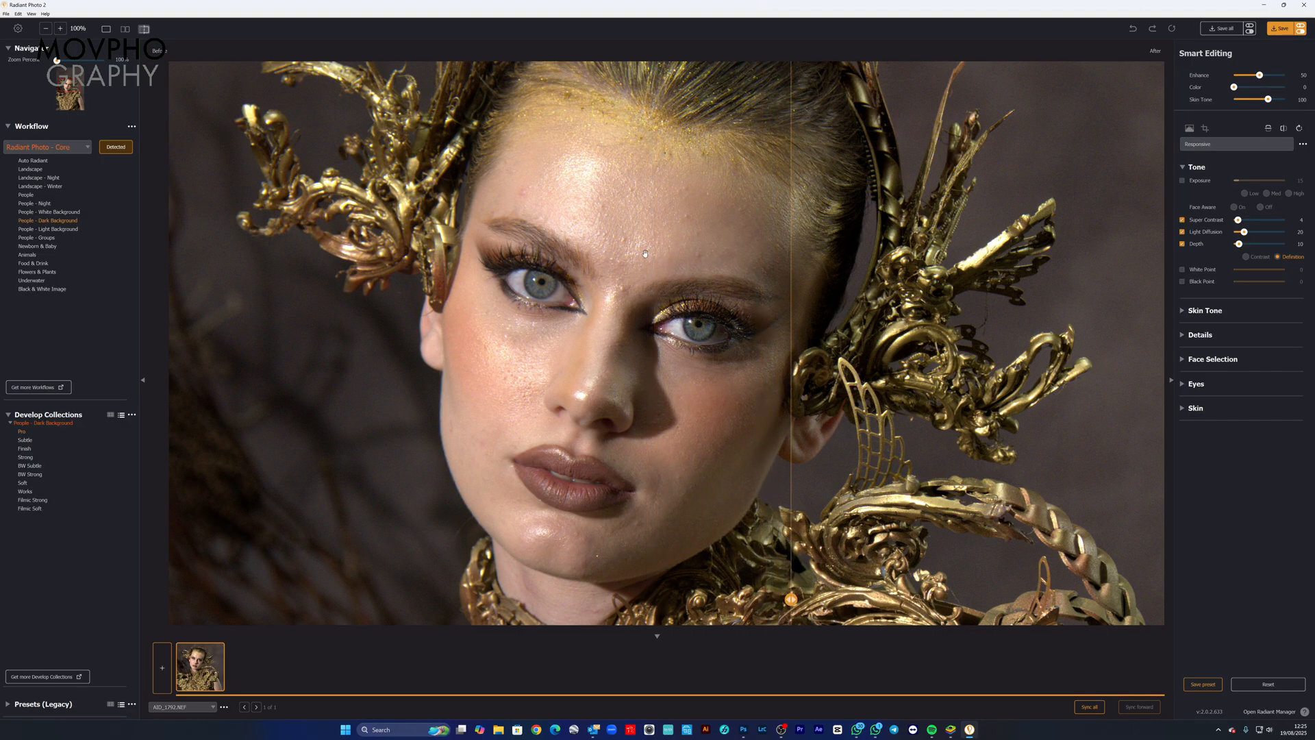
Step: Compare the before and after versions of the face and gold headpiece with the zoom reduced to 66%
scroll(644, 254, "down", 1)
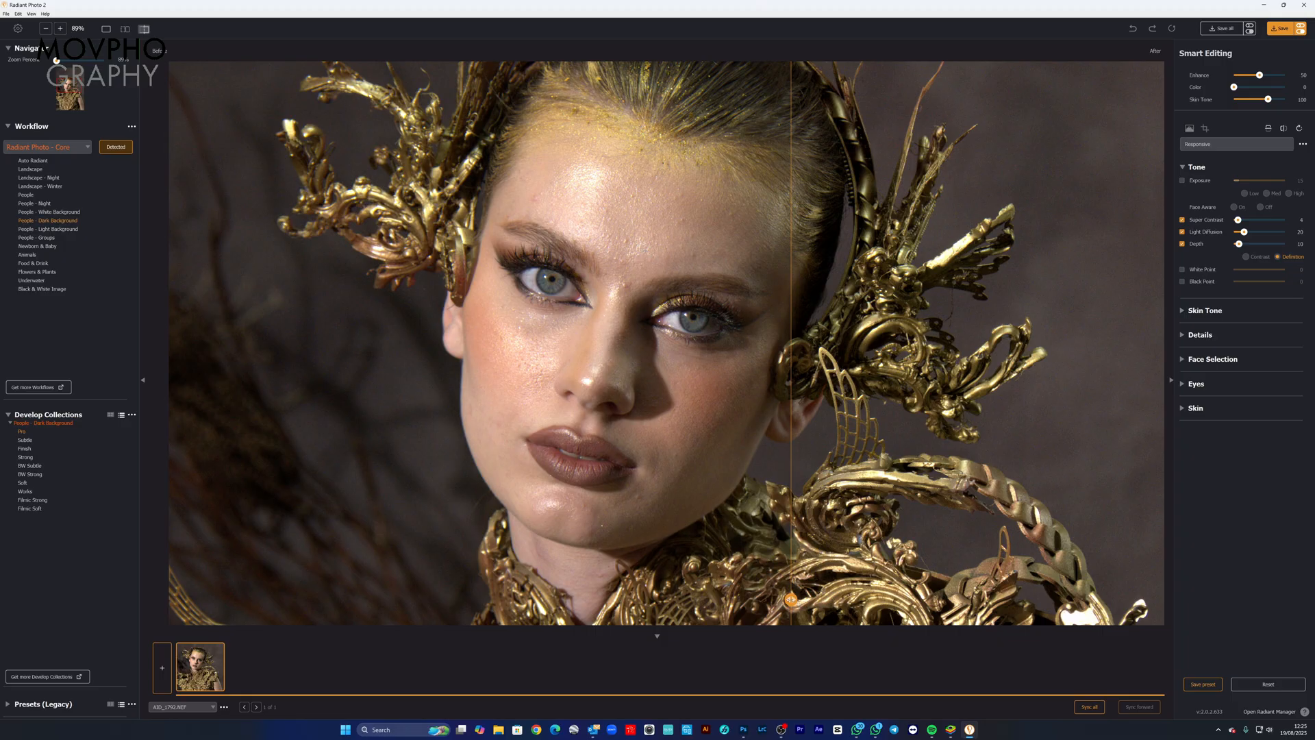
left_click_drag(791, 599, 713, 545)
scroll(746, 543, "down", 2)
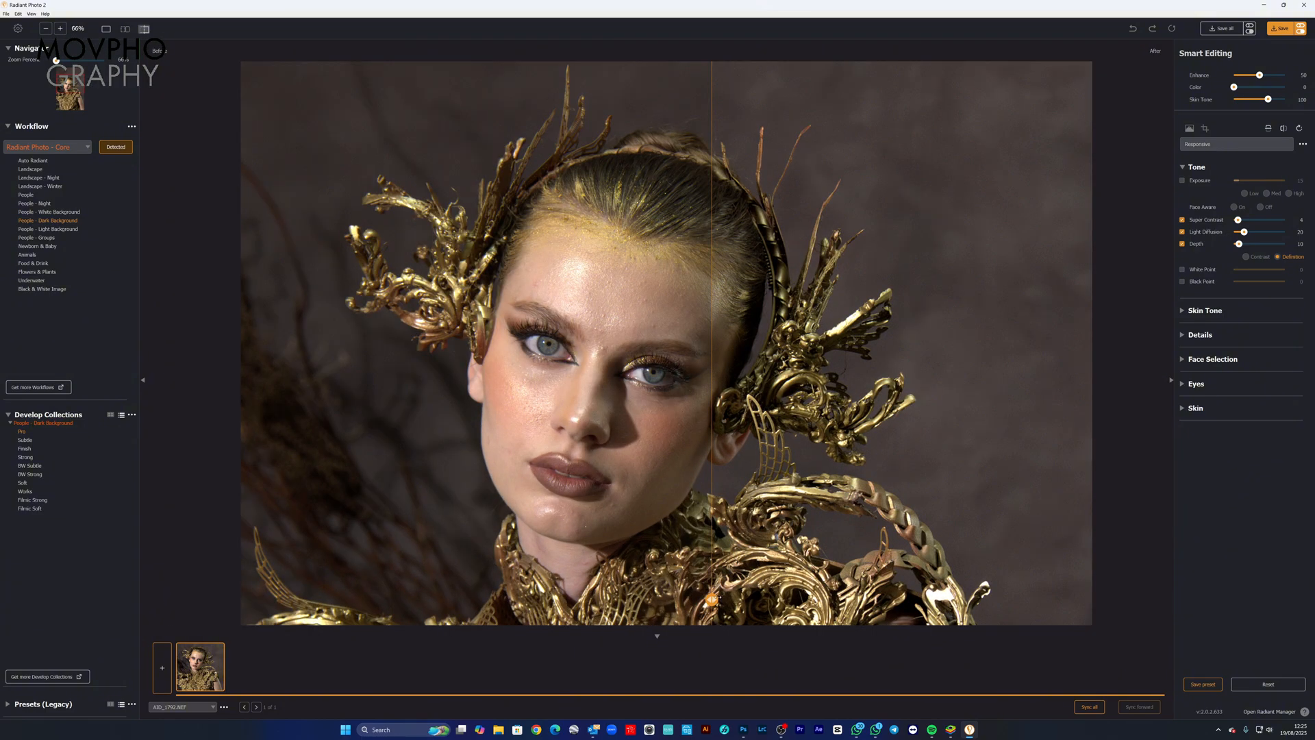
scroll(772, 573, "up", 2)
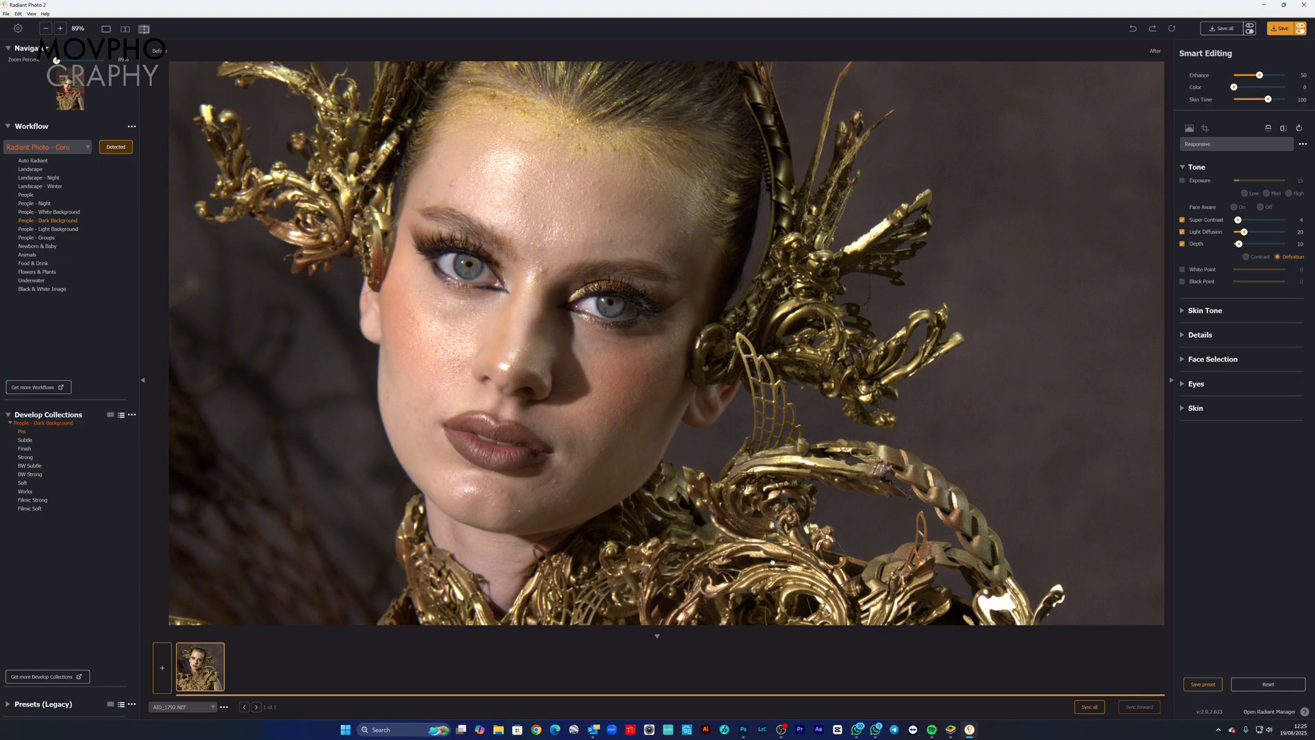
Step: Compare the before and after versions across the gold costume and back up at the face
left_click_drag(772, 572, 782, 363)
scroll(767, 445, "down", 2)
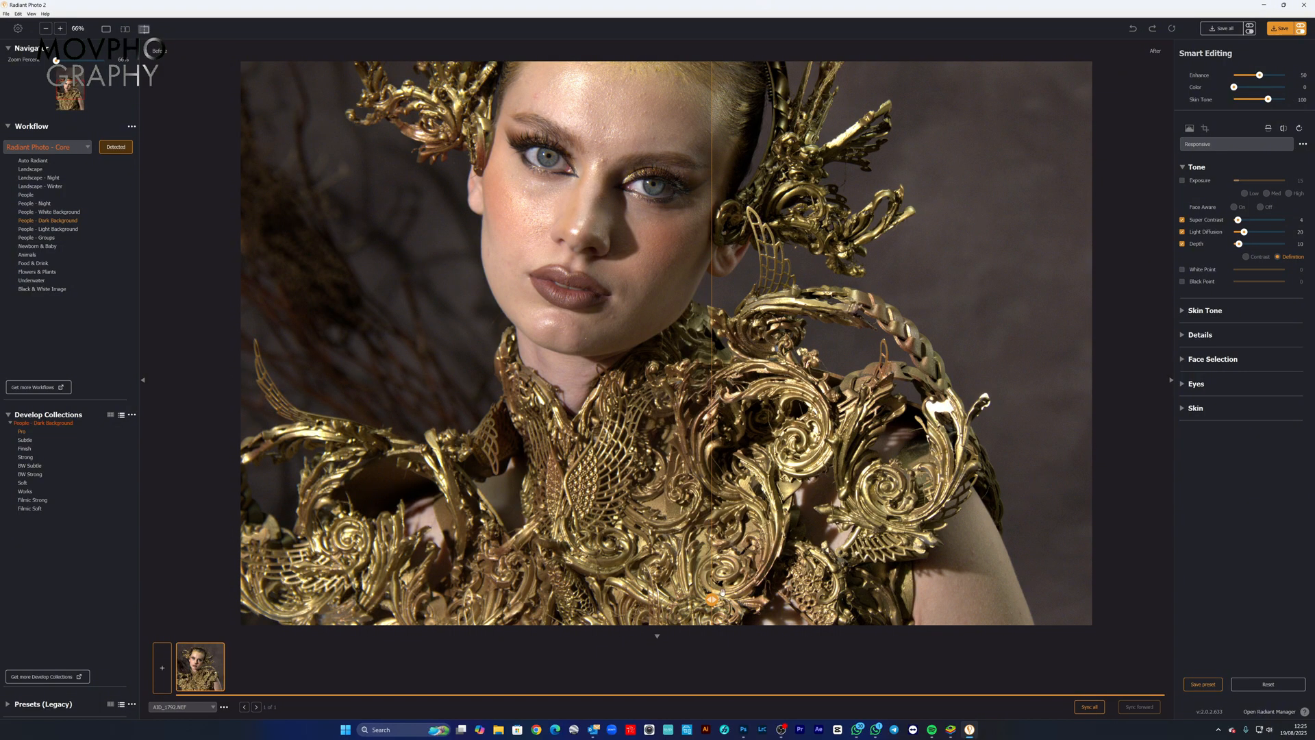
mouse_move(716, 596)
left_mouse_down()
mouse_move(590, 594)
mouse_move(534, 575)
mouse_move(462, 596)
mouse_move(696, 600)
left_mouse_up()
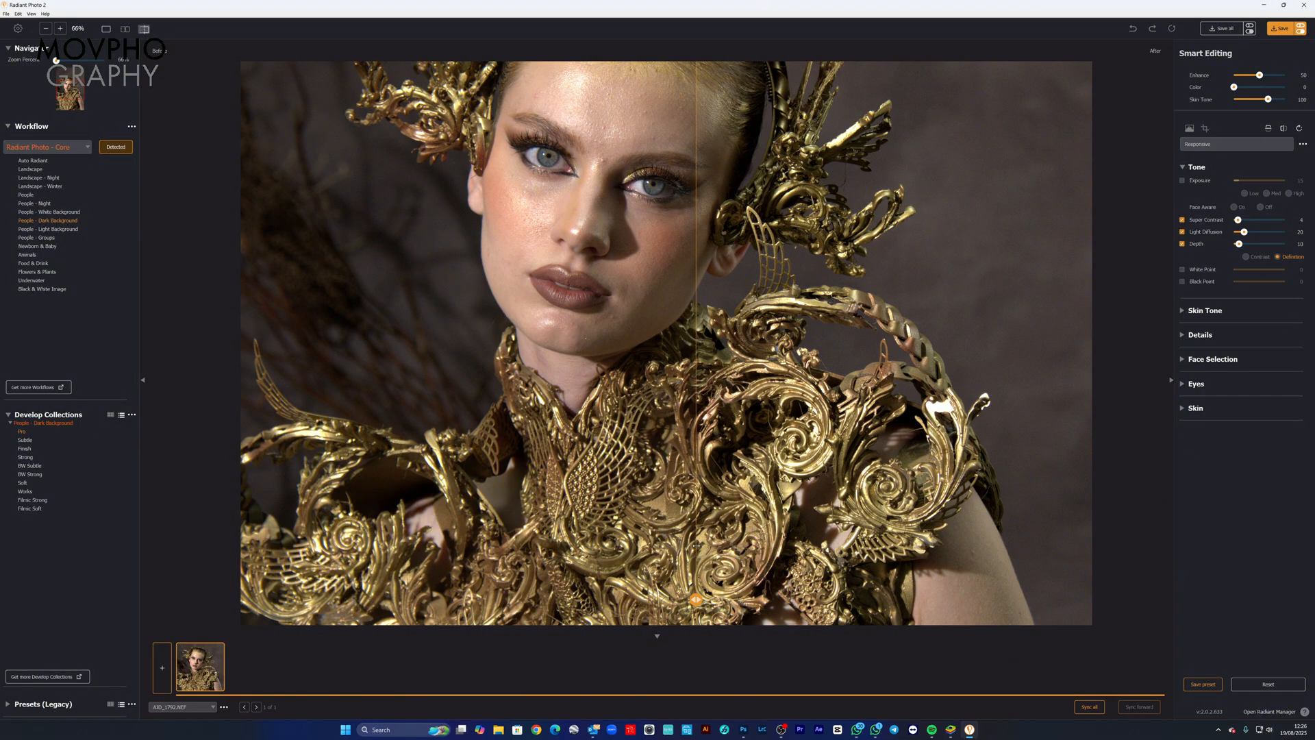
left_click_drag(697, 546, 534, 546)
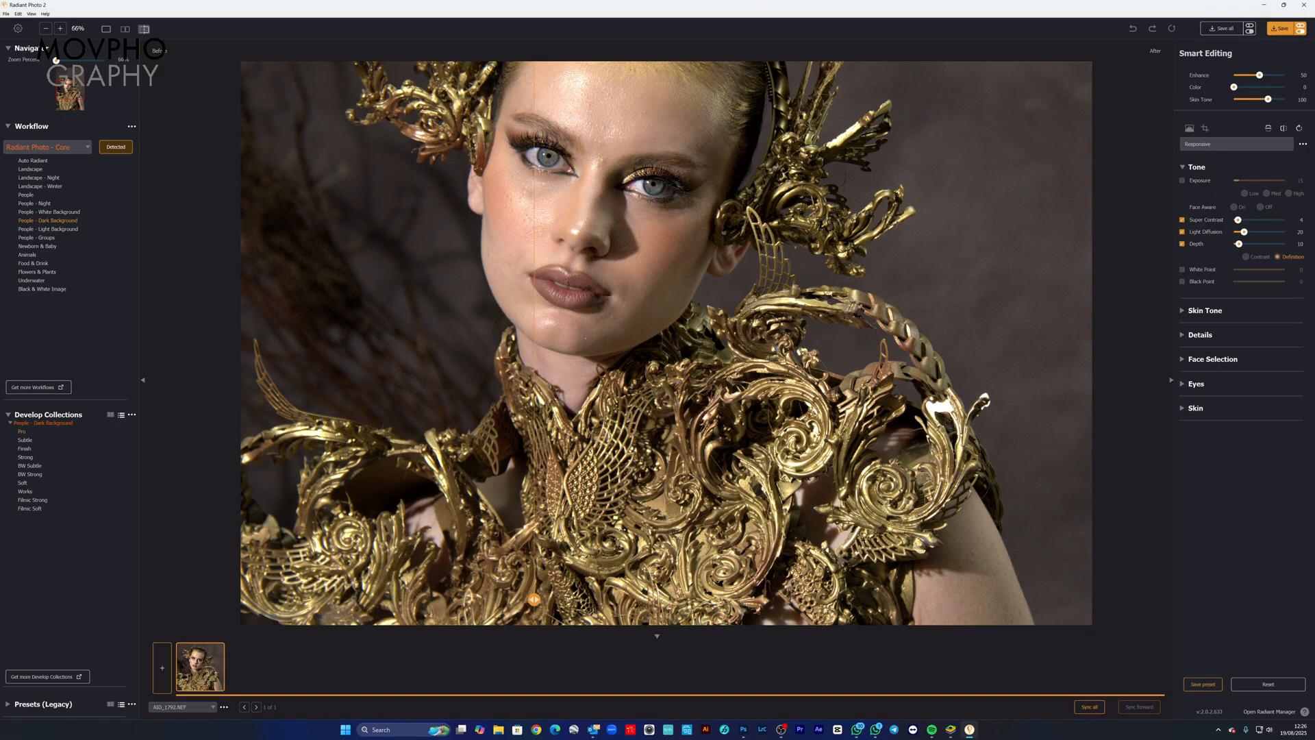
left_click_drag(534, 600, 692, 481)
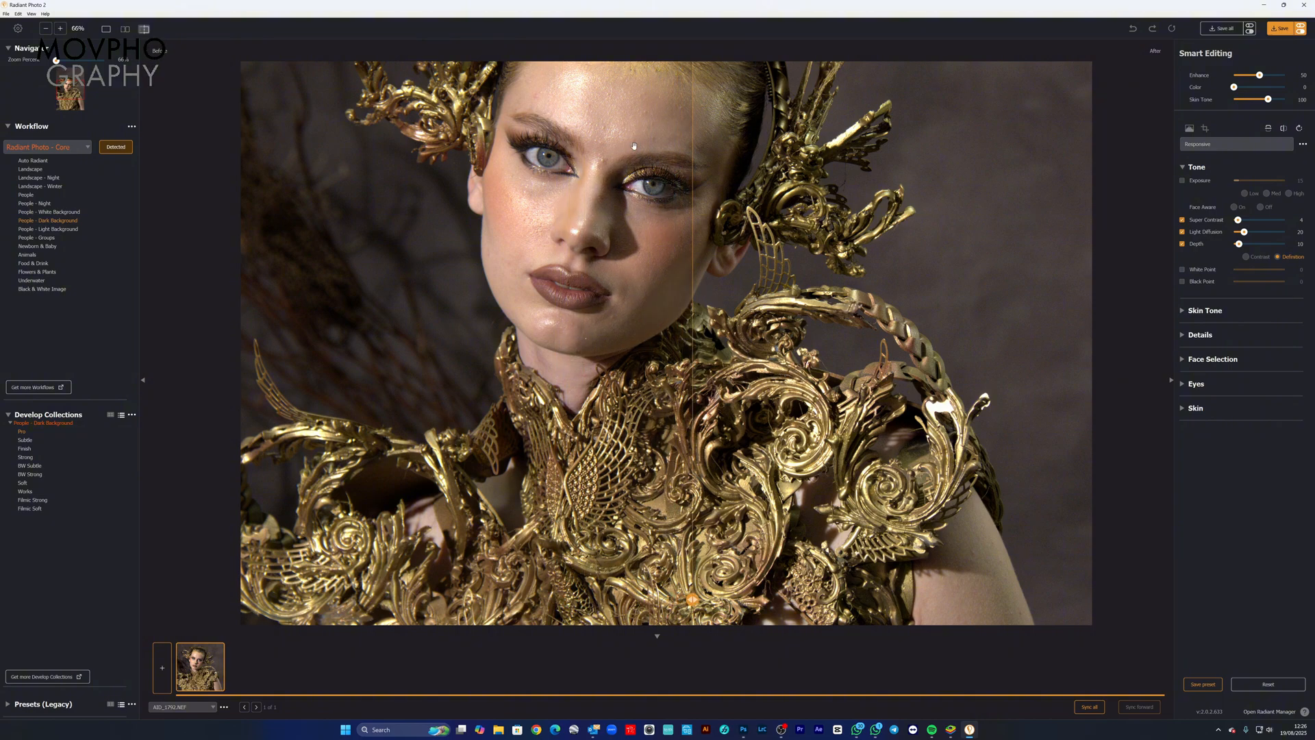
left_click_drag(616, 179, 604, 268)
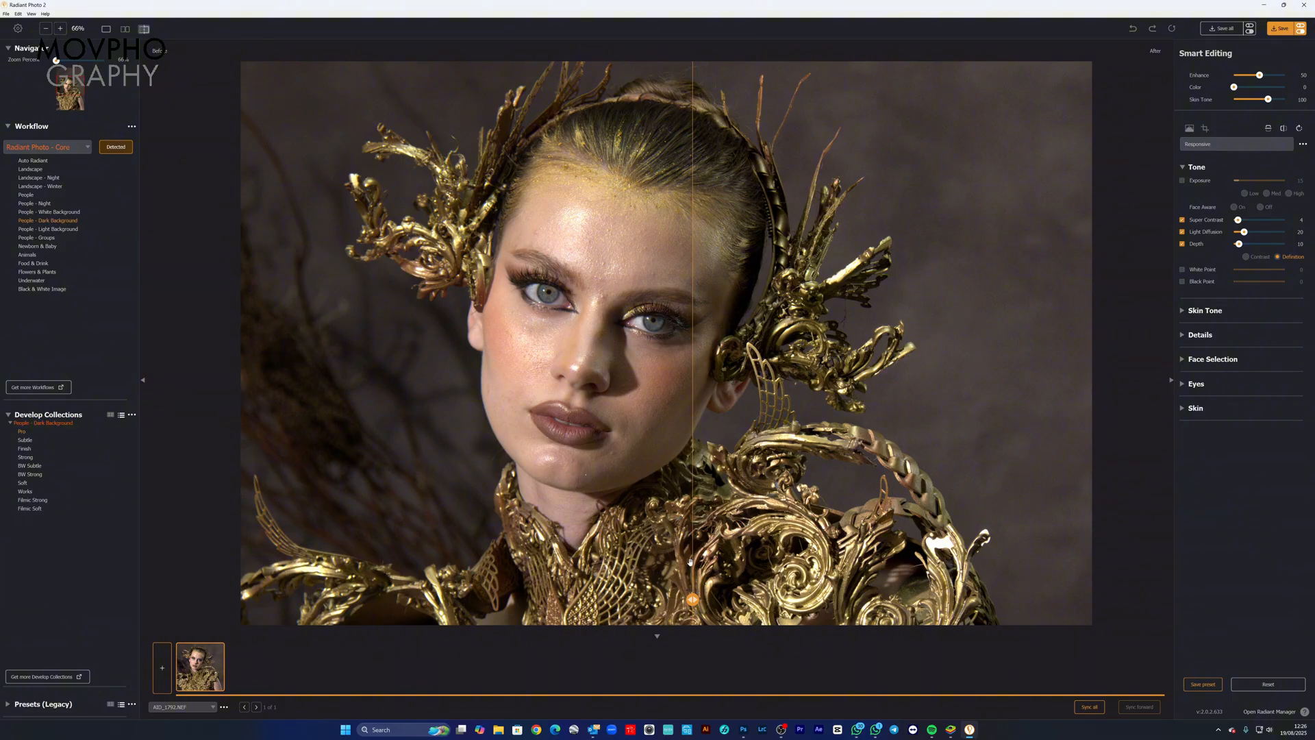
left_click_drag(692, 599, 615, 599)
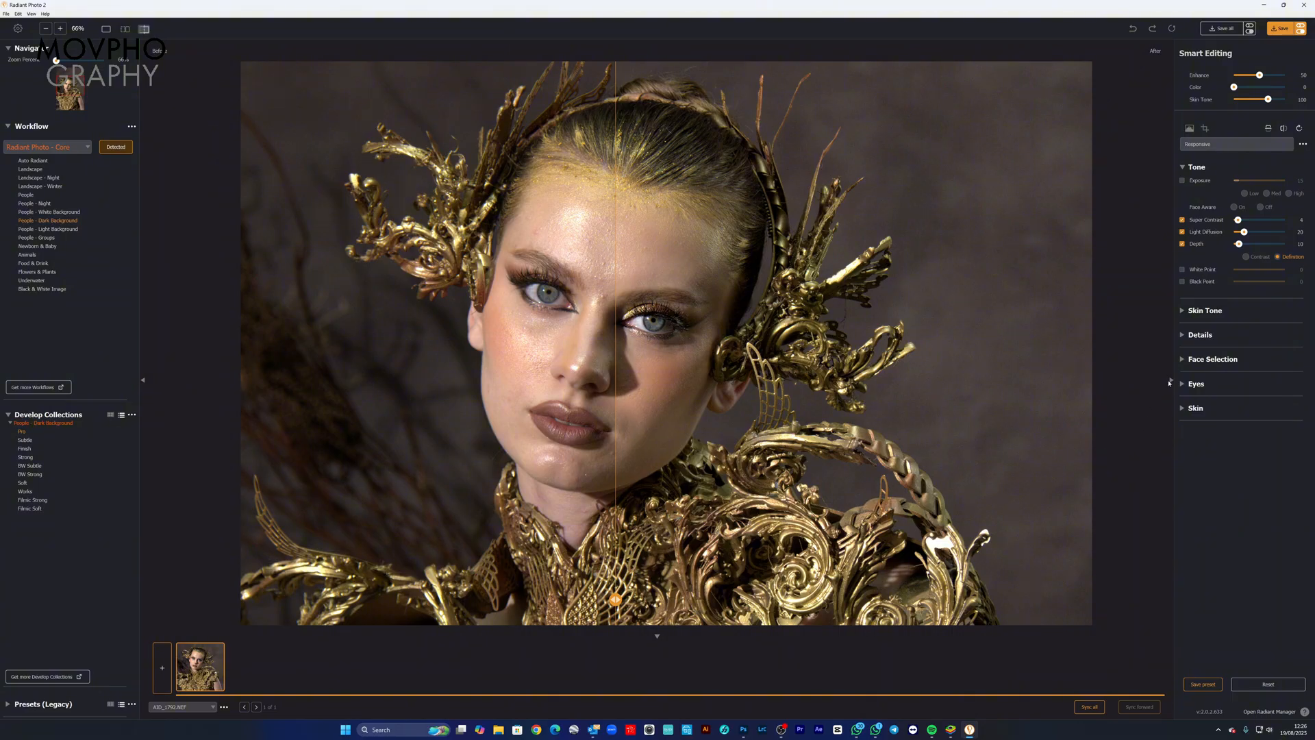
Step: Choose a darker brown shade in the Skin Tone settings and compare the before and after versions of the face
left_click(1182, 311)
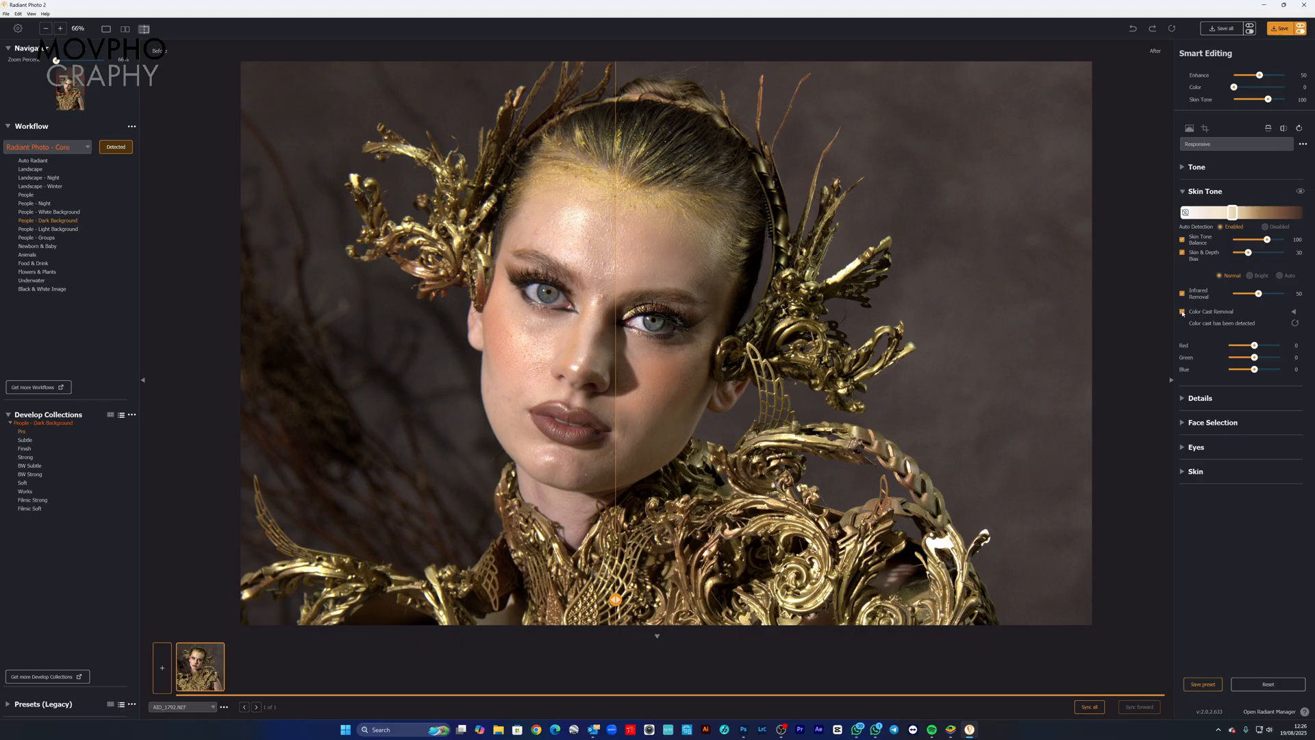
left_click(1251, 214)
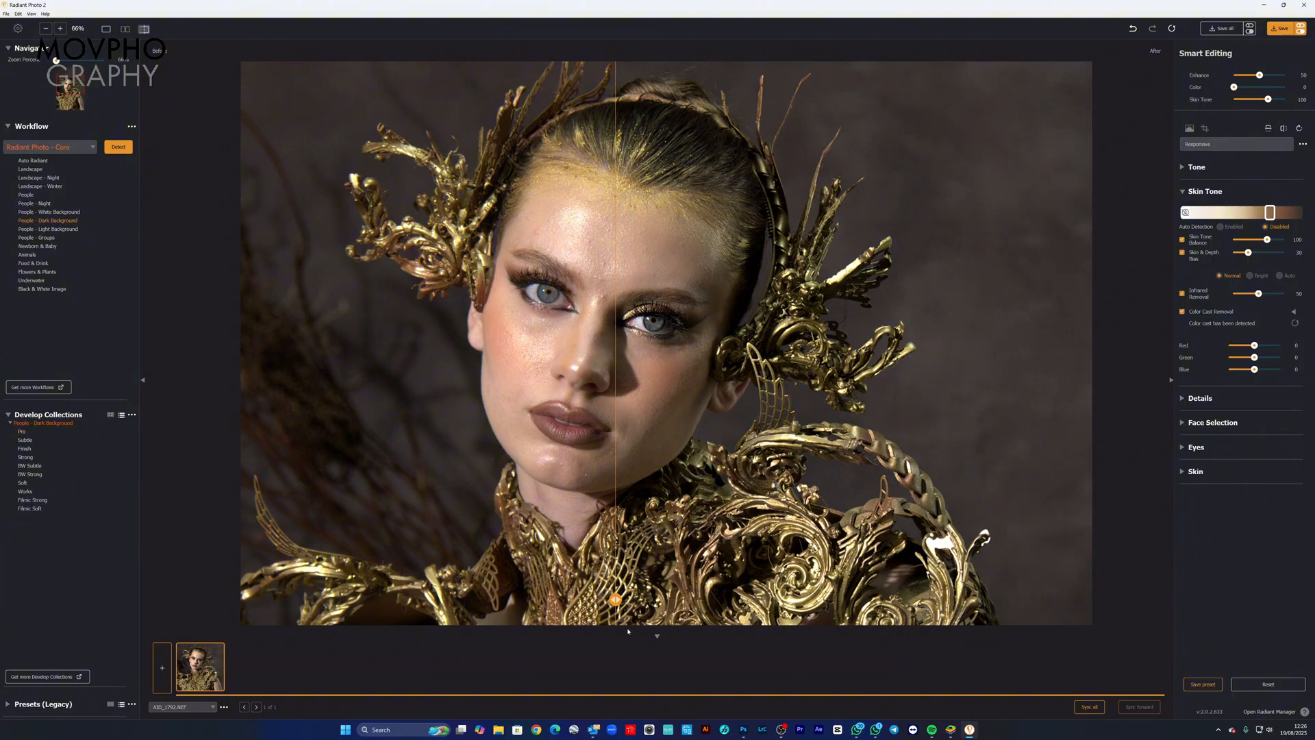
left_click_drag(615, 599, 591, 561)
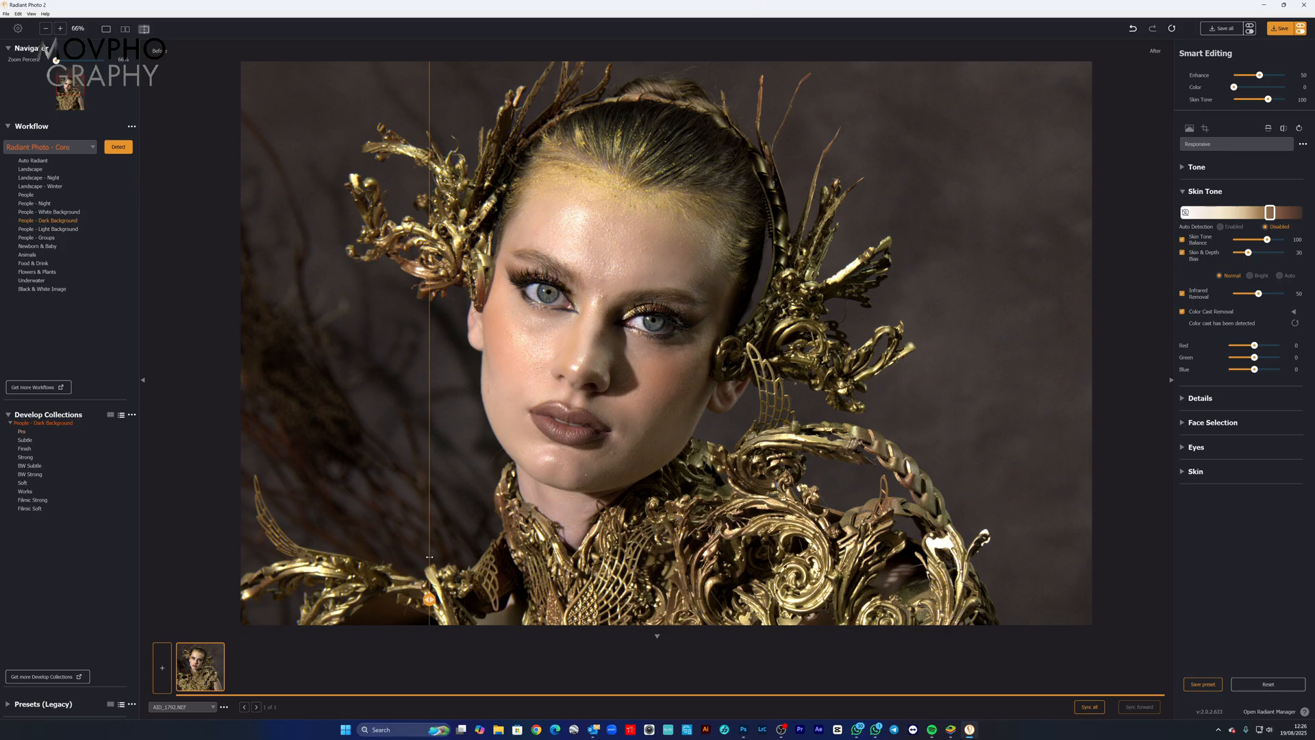
left_click_drag(429, 556, 606, 534)
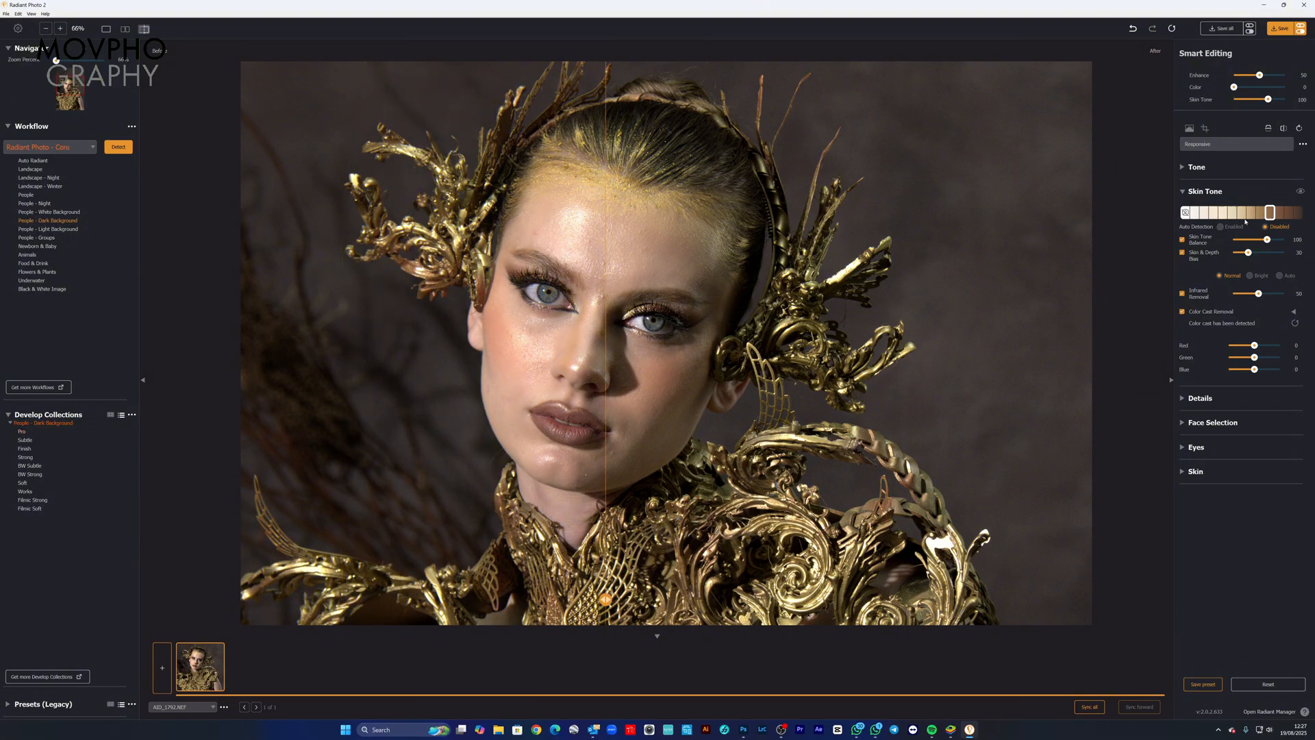
Step: Choose a lighter beige shade in the Skin Tone settings, and turn on Exposure in the Tone settings at 63
left_click(1241, 213)
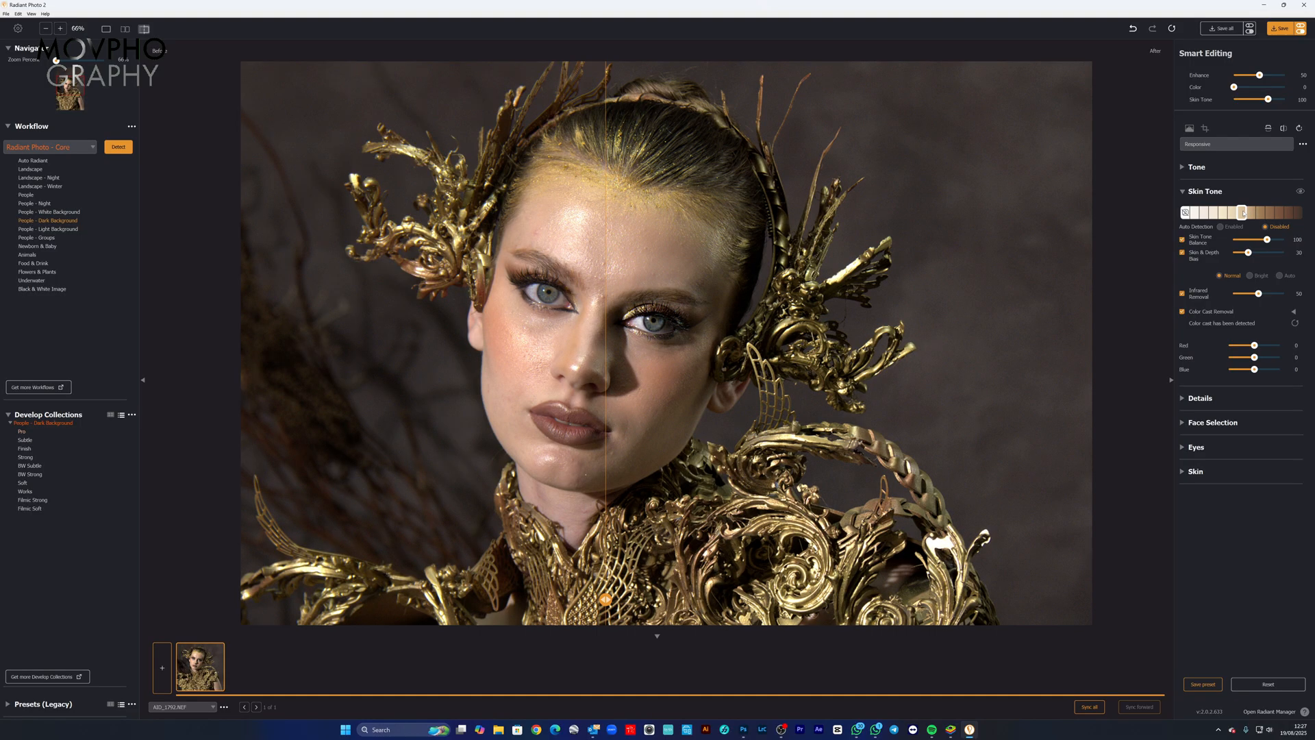
left_click(1184, 168)
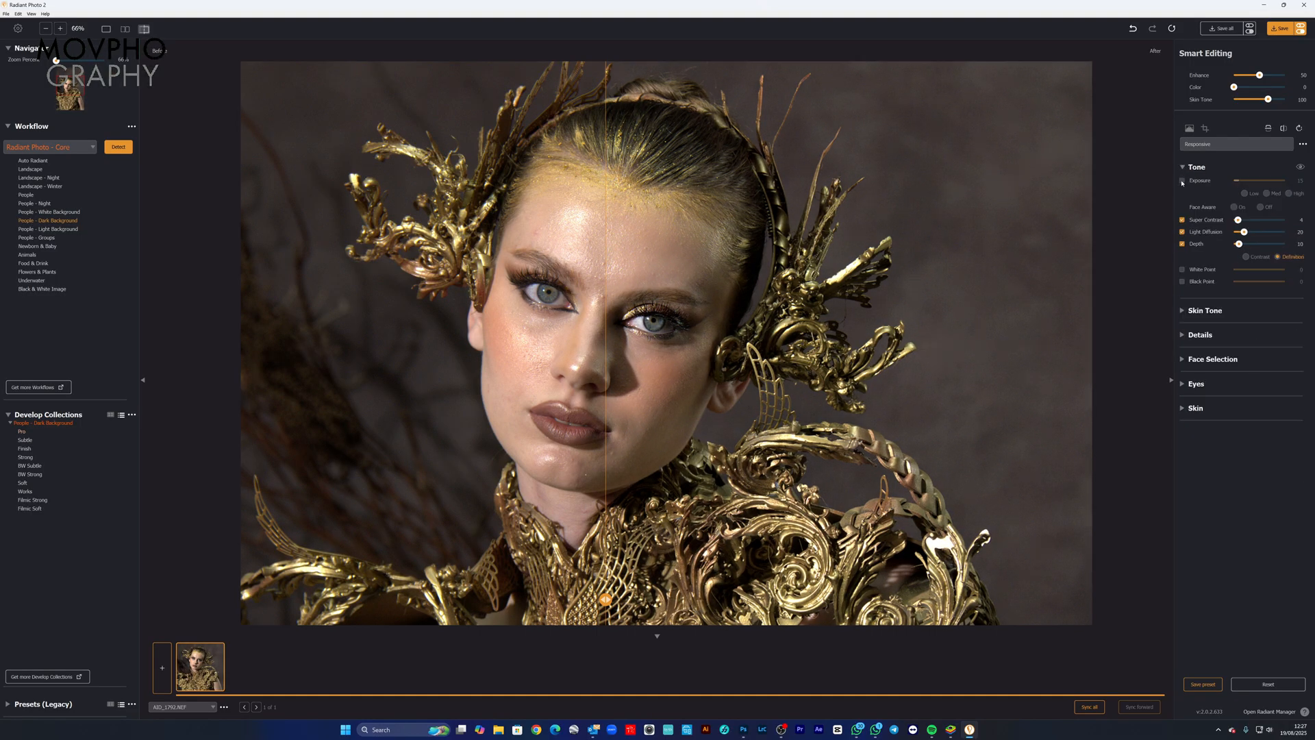
left_click_drag(605, 599, 599, 600)
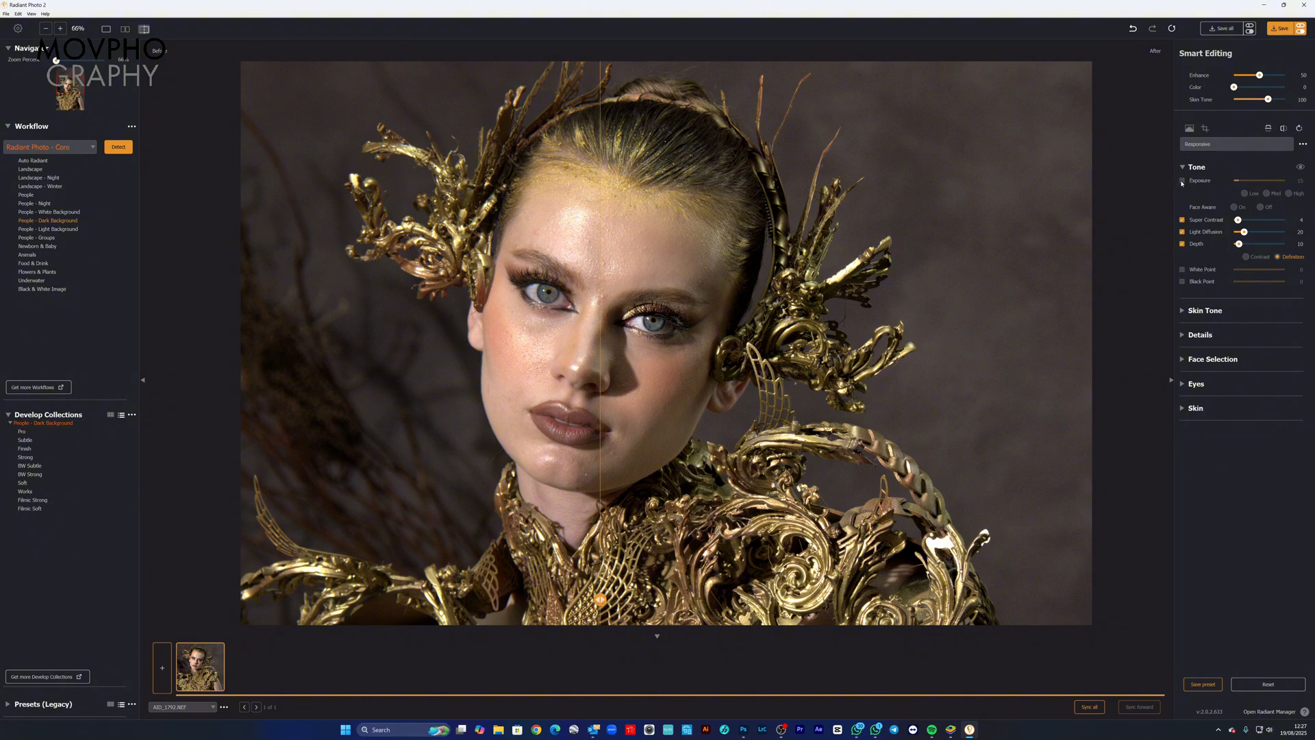
left_click_drag(1238, 180, 1256, 180)
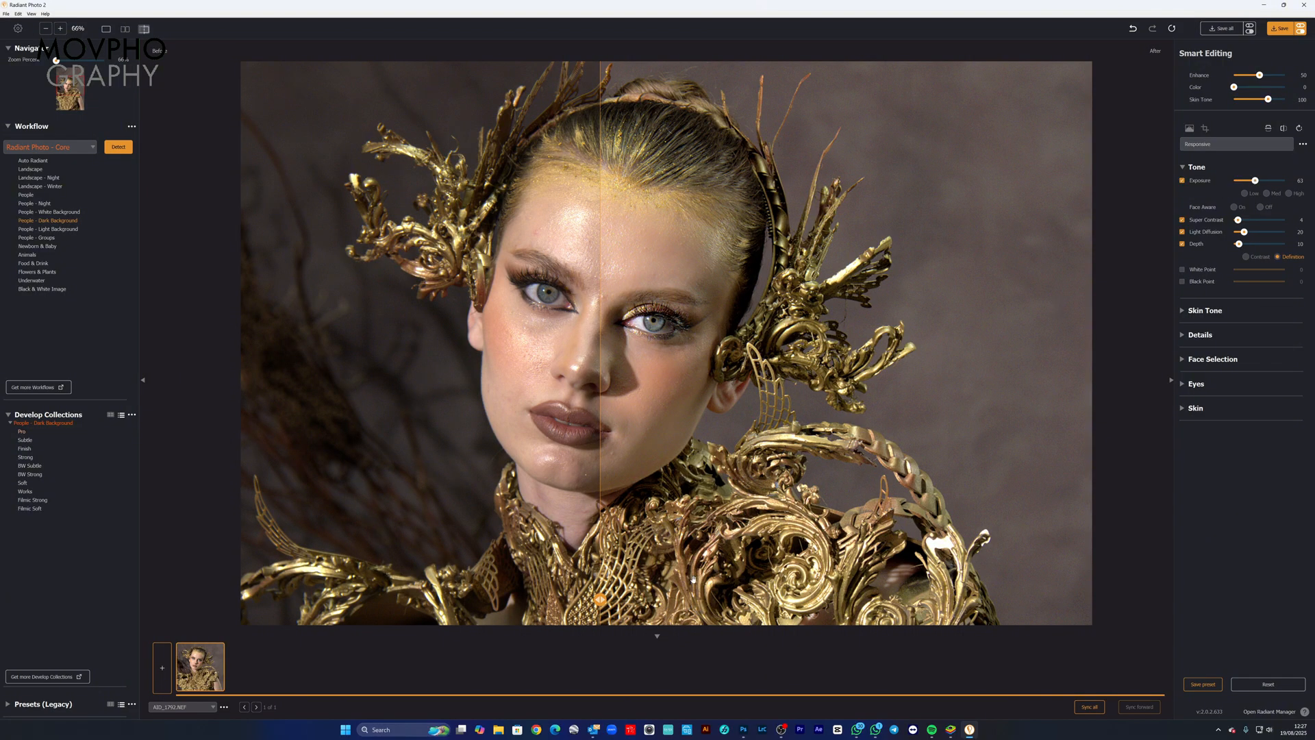
Step: Compare the before and after versions across the whole portrait, and reduce Exposure to 26
left_click_drag(600, 599, 756, 532)
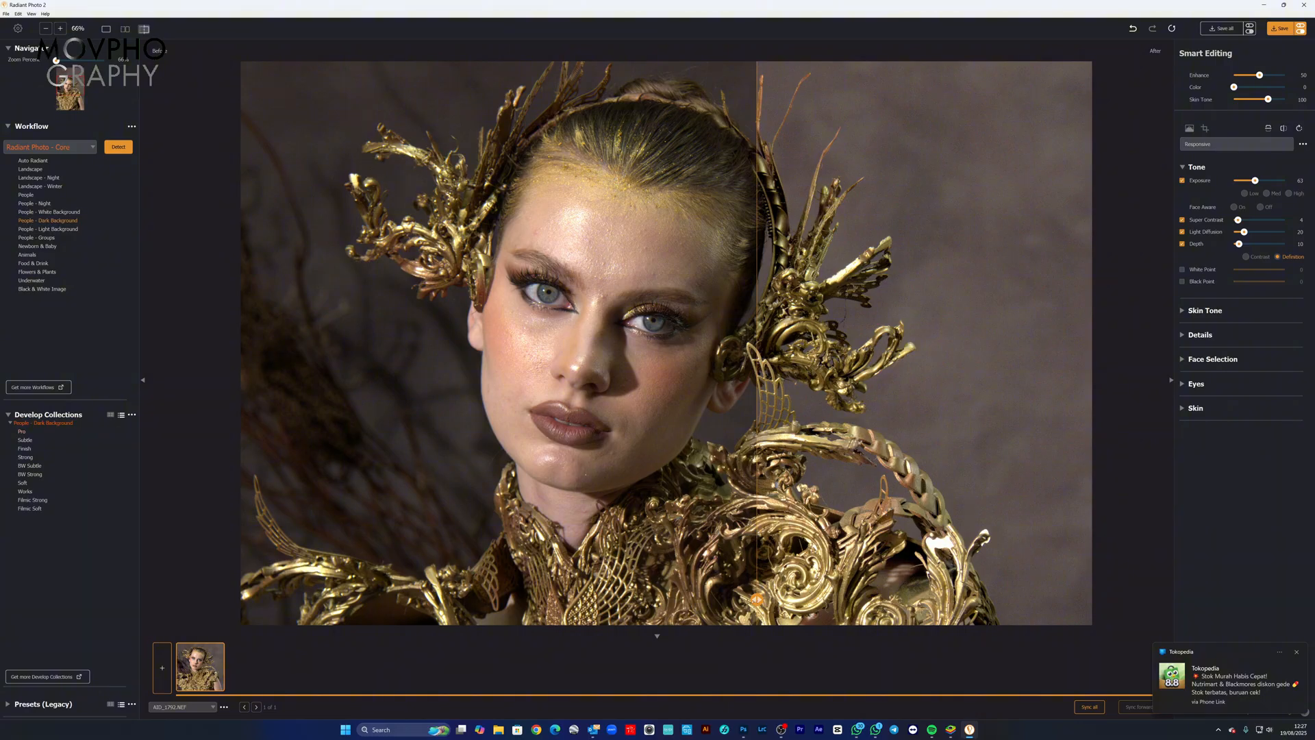
left_click_drag(757, 598, 522, 568)
left_click_drag(512, 521, 1147, 484)
left_click_drag(1000, 480, 497, 562)
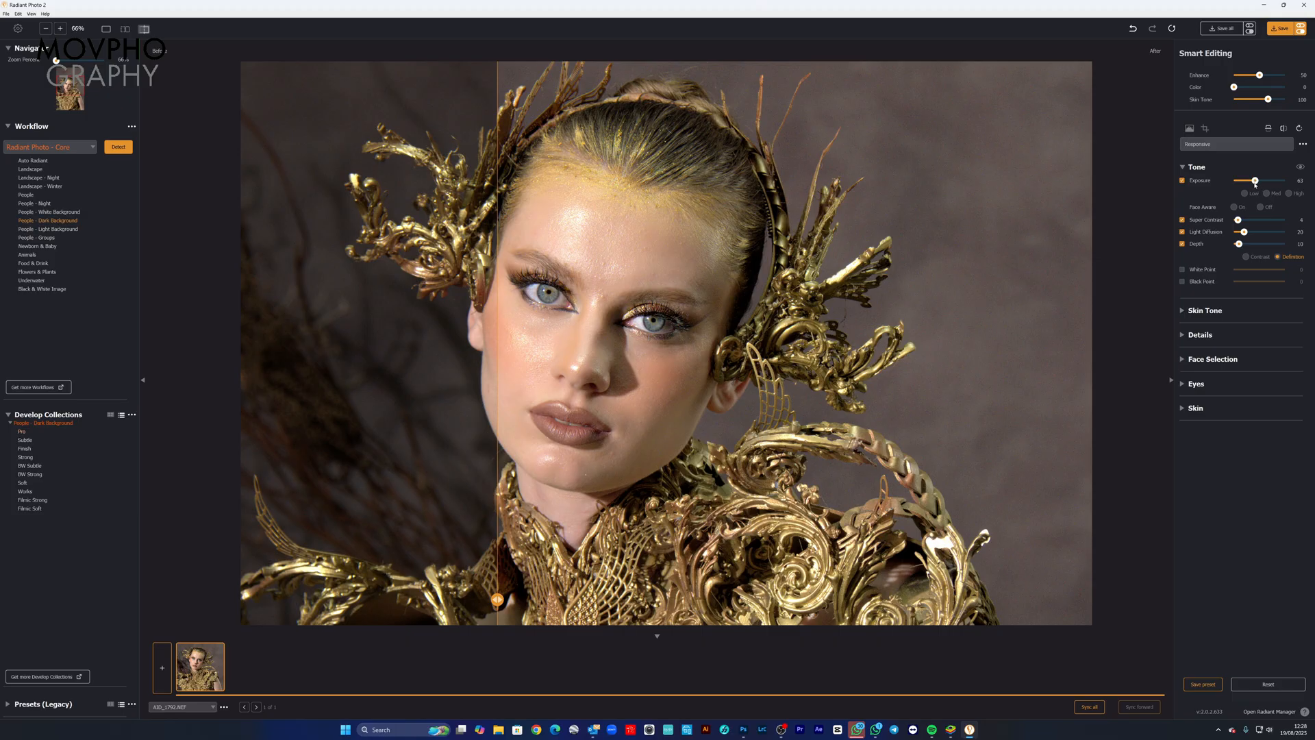
left_click_drag(1255, 181, 1240, 181)
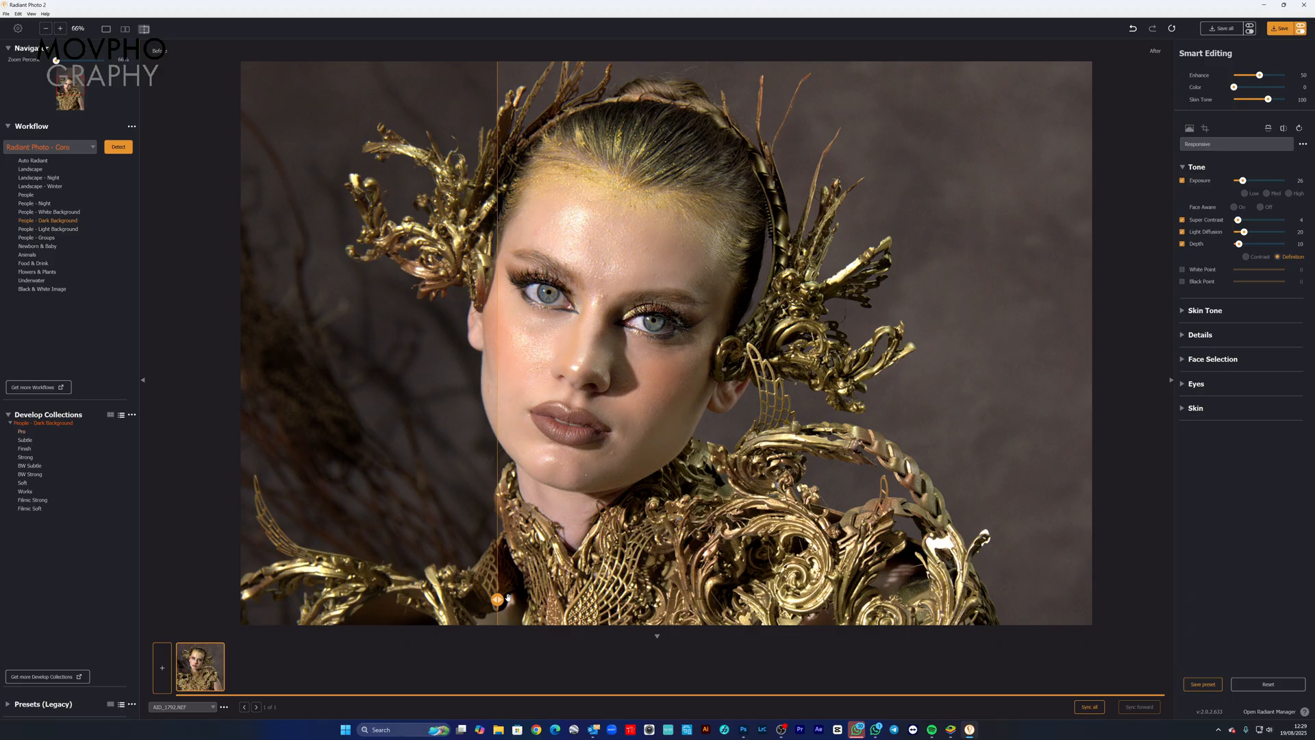
left_click_drag(498, 561, 631, 561)
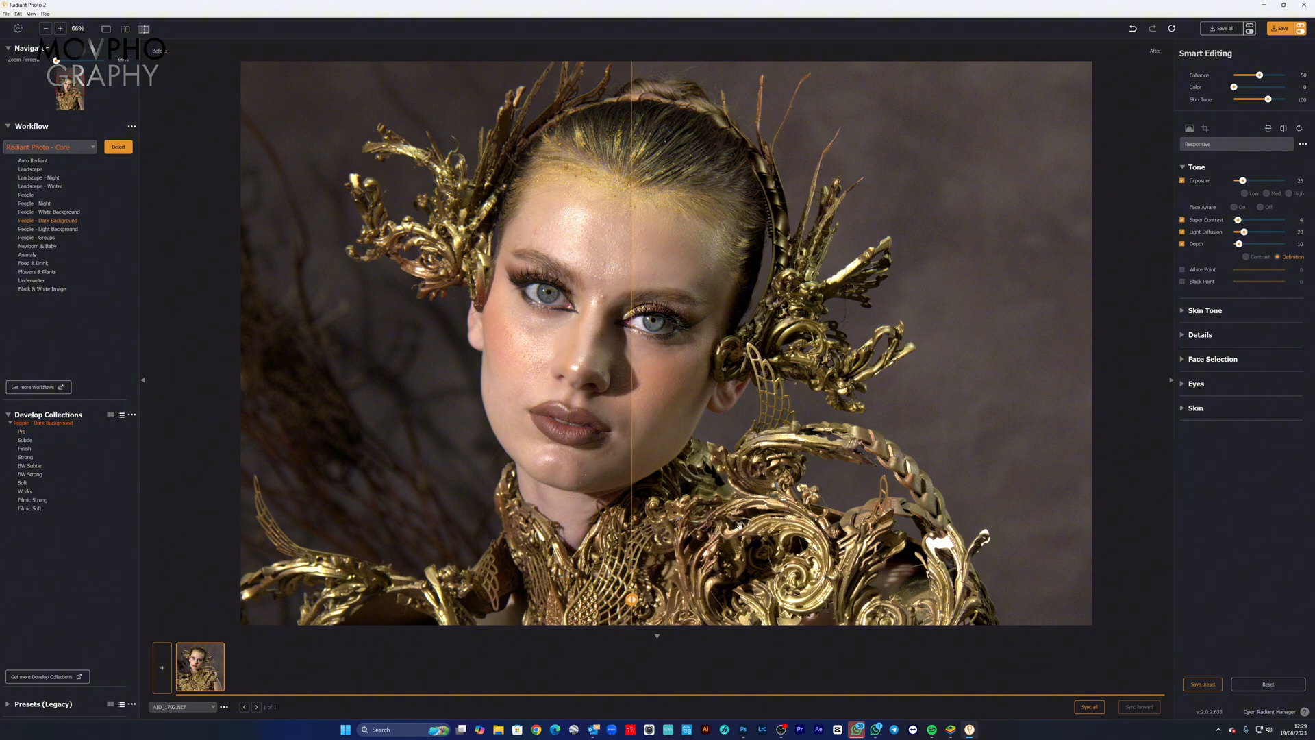
Step: Set Eye Enlarge to 100 in the Eyes settings and compare the before and after versions of the eyes
left_click(1196, 384)
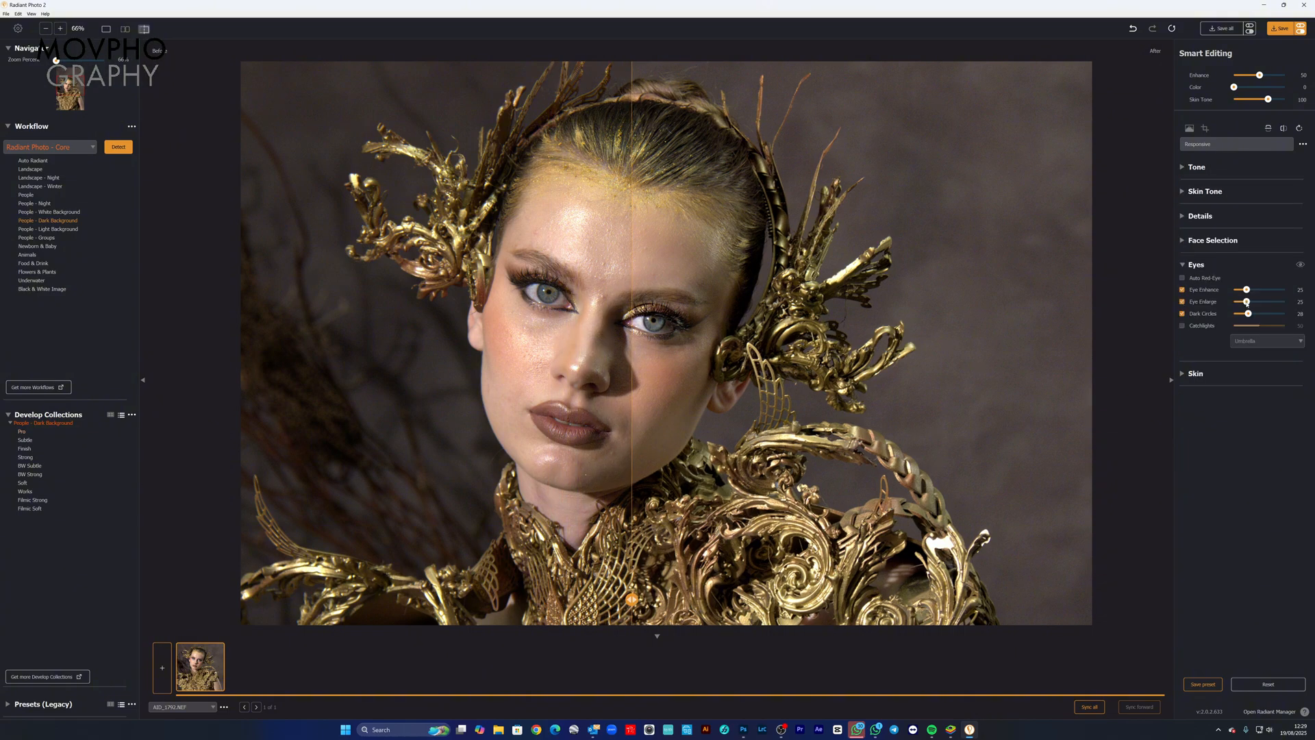
left_click_drag(1233, 301, 1280, 301)
left_click_drag(1258, 302, 1288, 301)
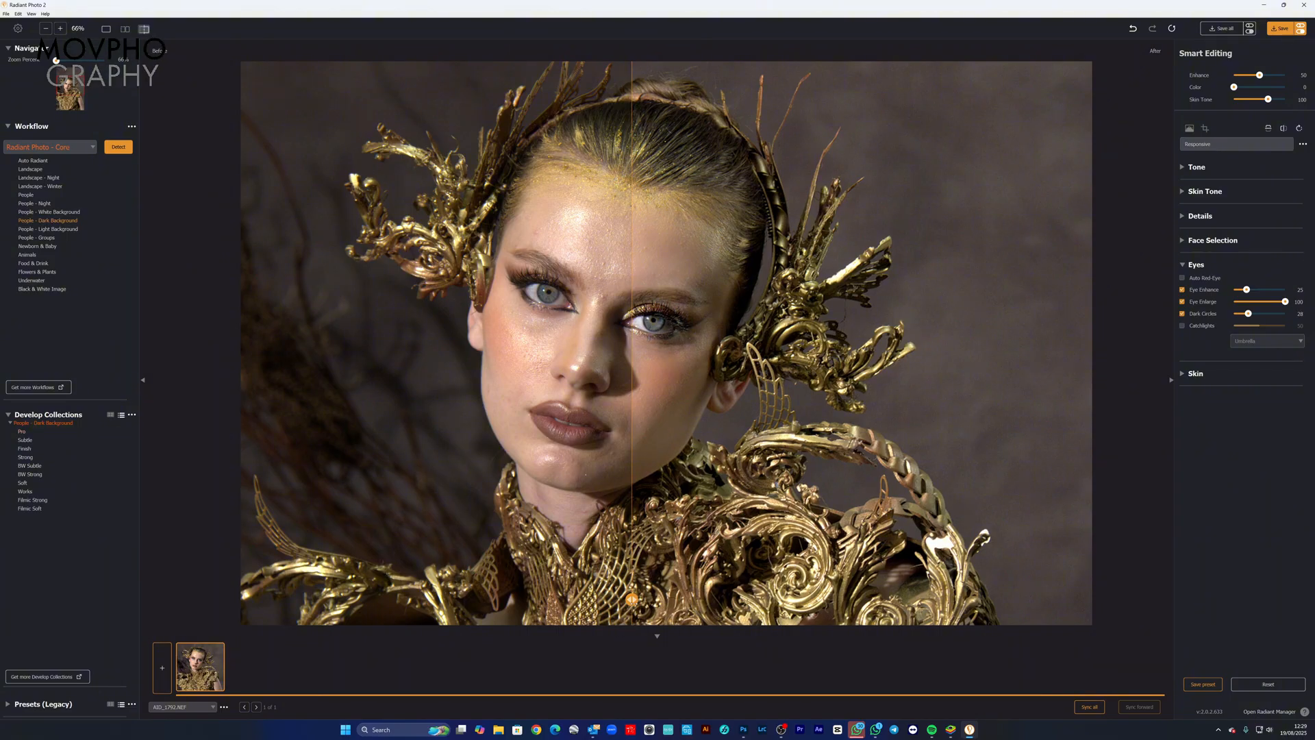
left_click_drag(631, 599, 509, 528)
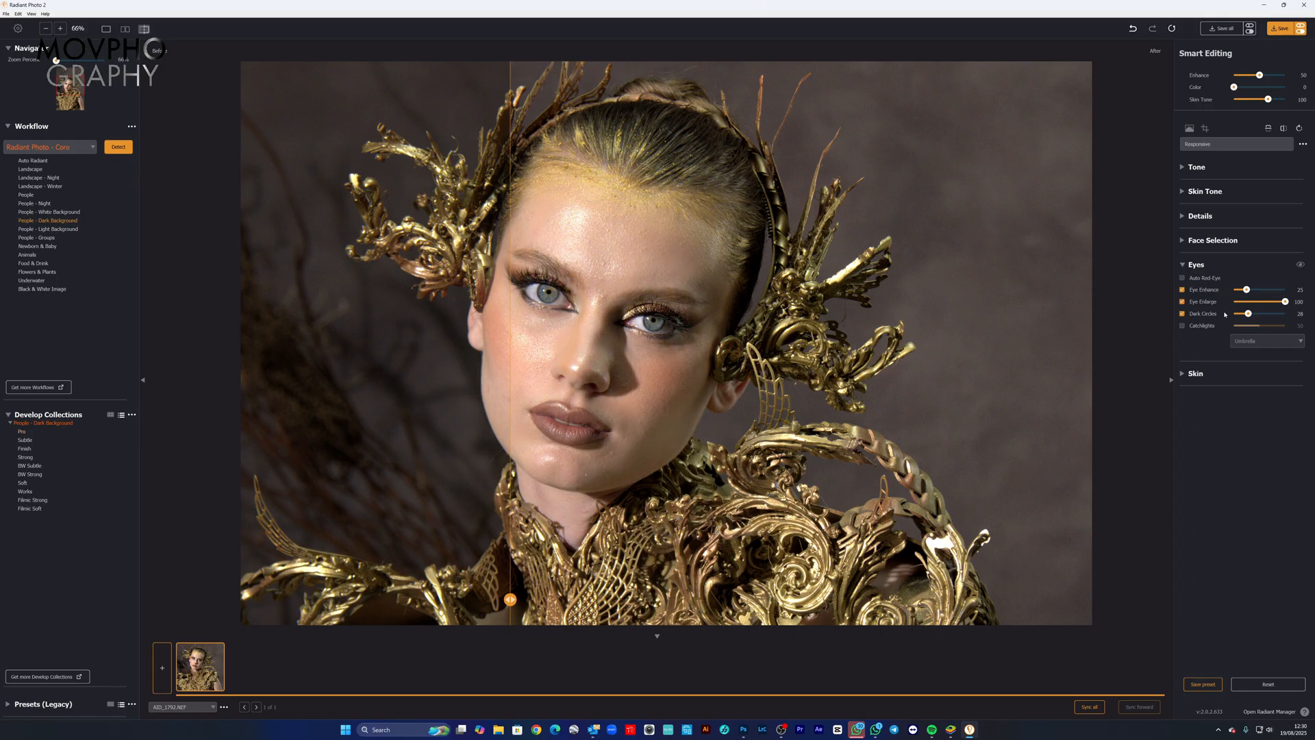
Step: Set Sharpening to 80 in the Details settings and compare the before and after versions across the face and headpiece
left_click(1182, 217)
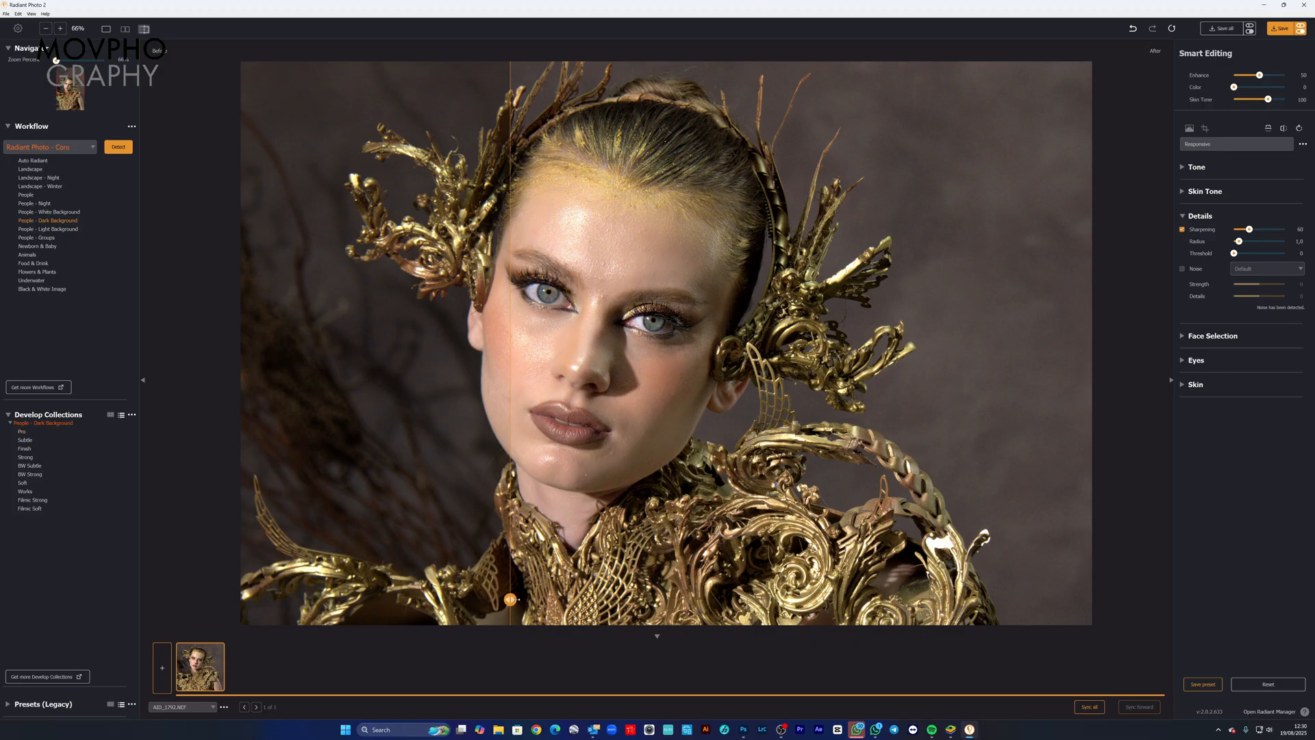
left_click_drag(510, 599, 594, 600)
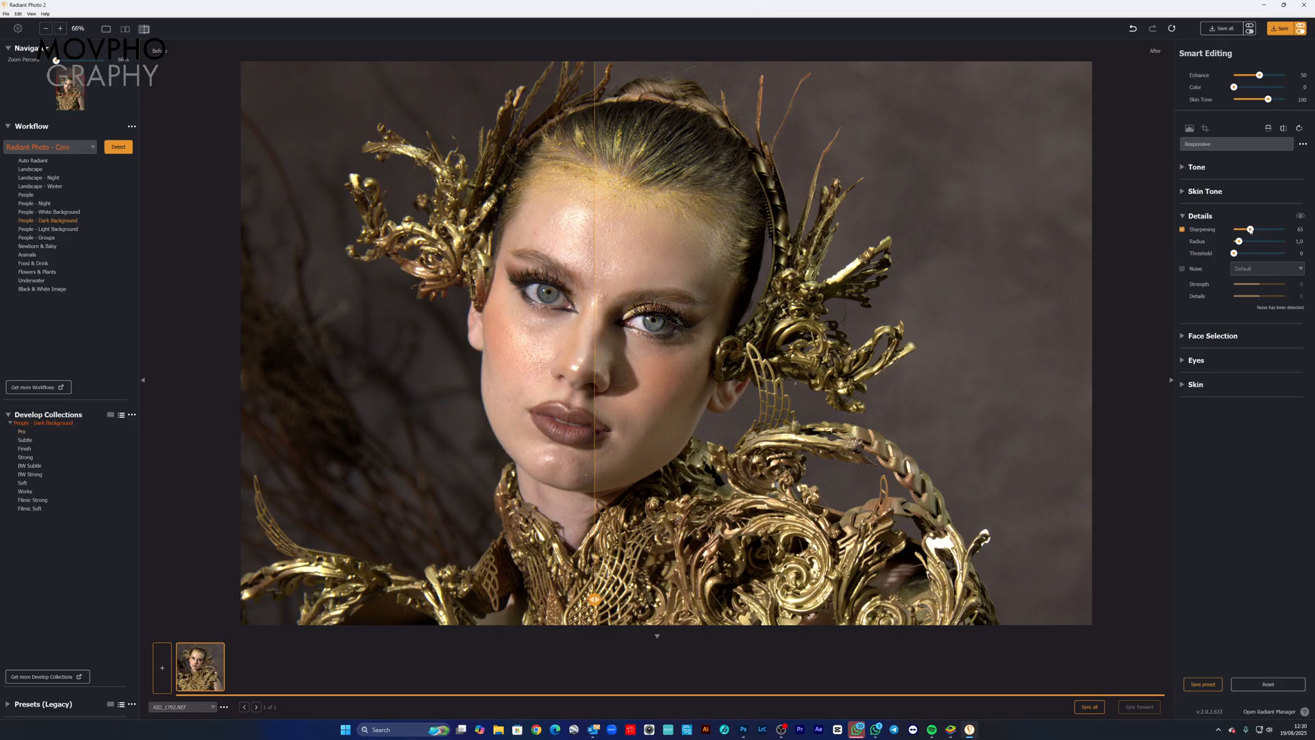
left_click_drag(1250, 229, 1268, 229)
left_click_drag(1285, 231, 1264, 229)
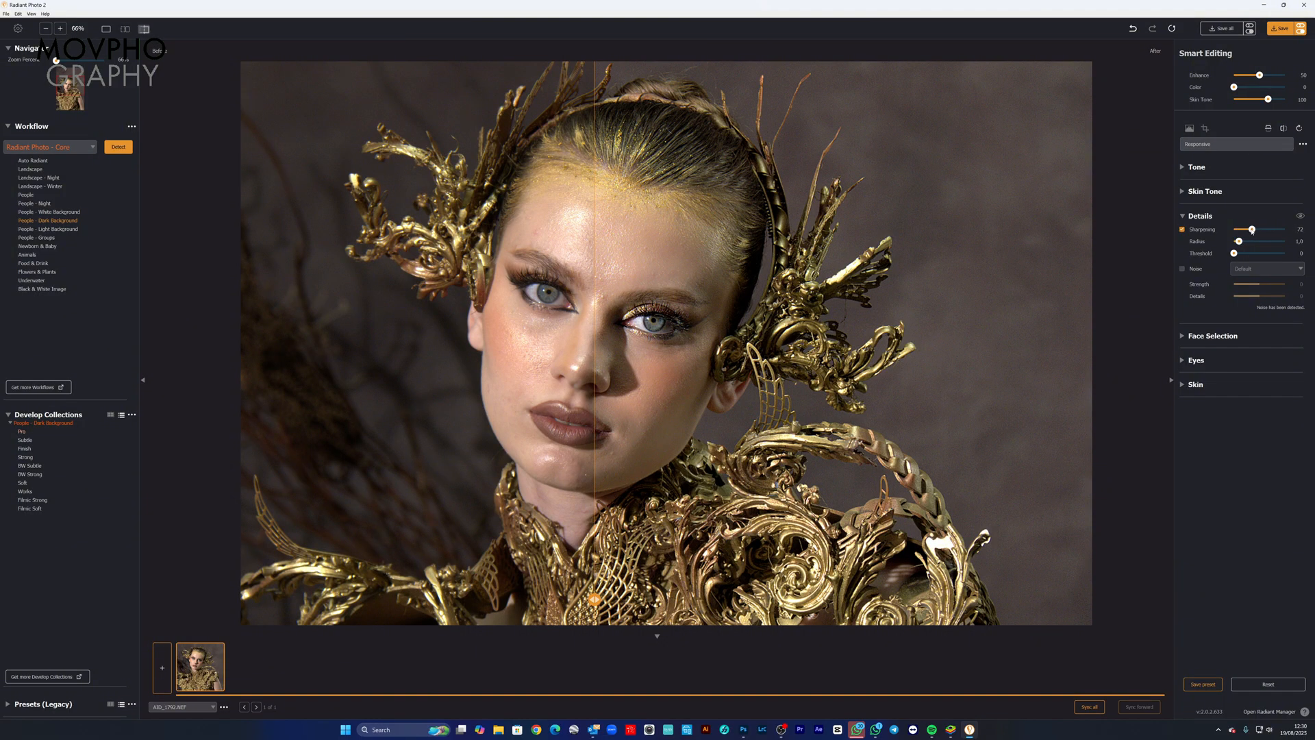
left_click_drag(1252, 231, 1254, 231)
left_click_drag(593, 599, 641, 600)
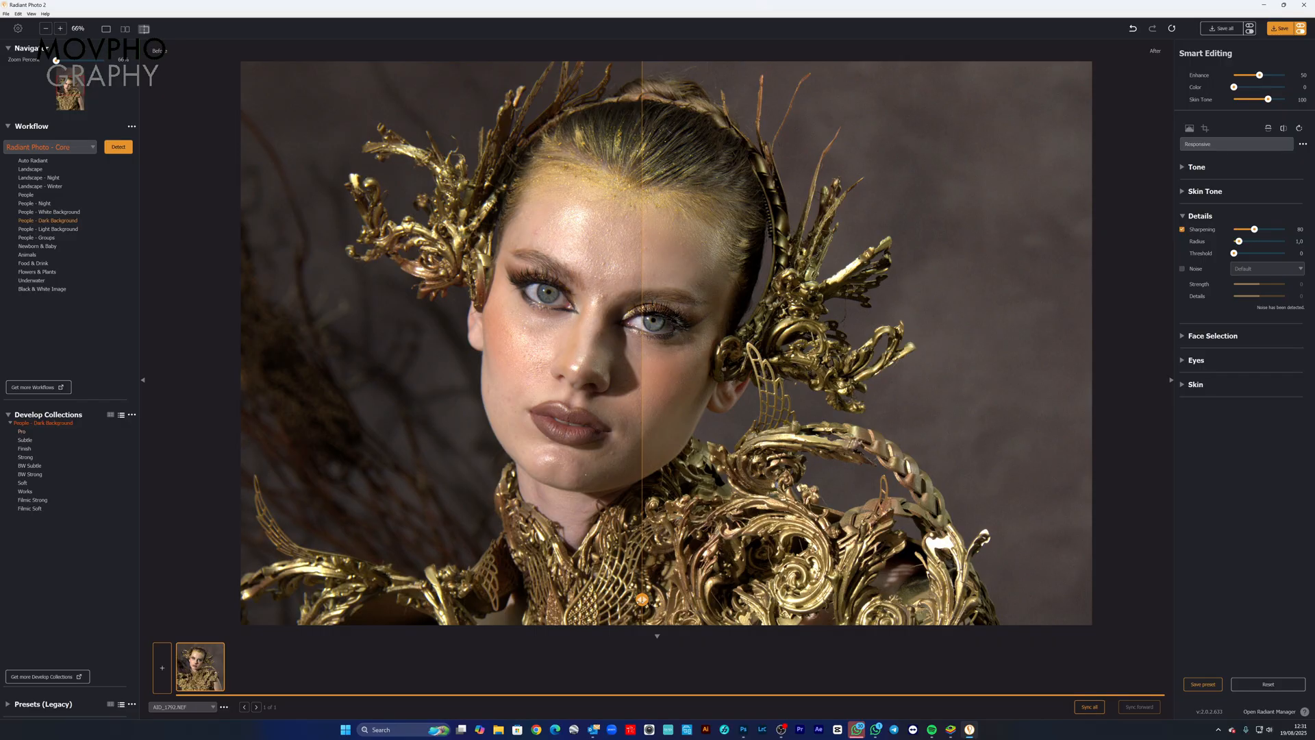
left_click_drag(641, 600, 369, 580)
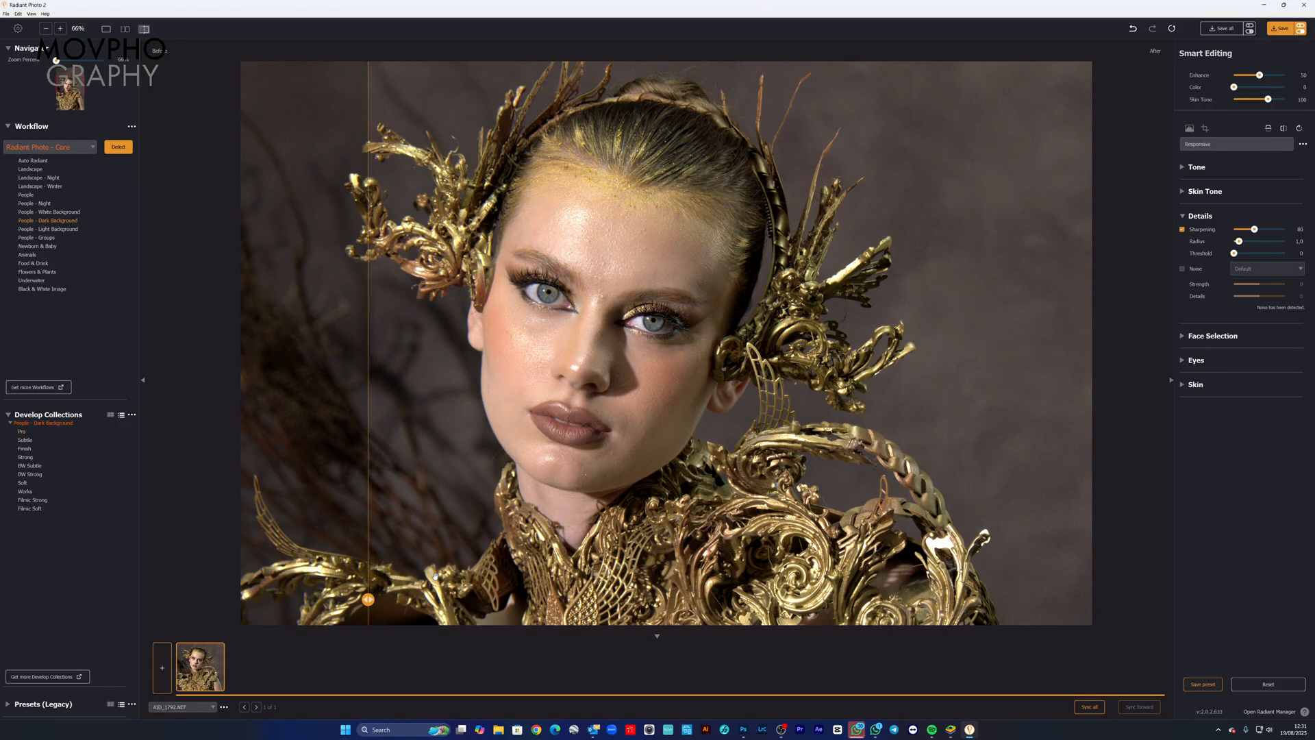
Step: Open the SORTIR folder inside RADIANT PHOTO as the source folder of photos
left_click(8, 13)
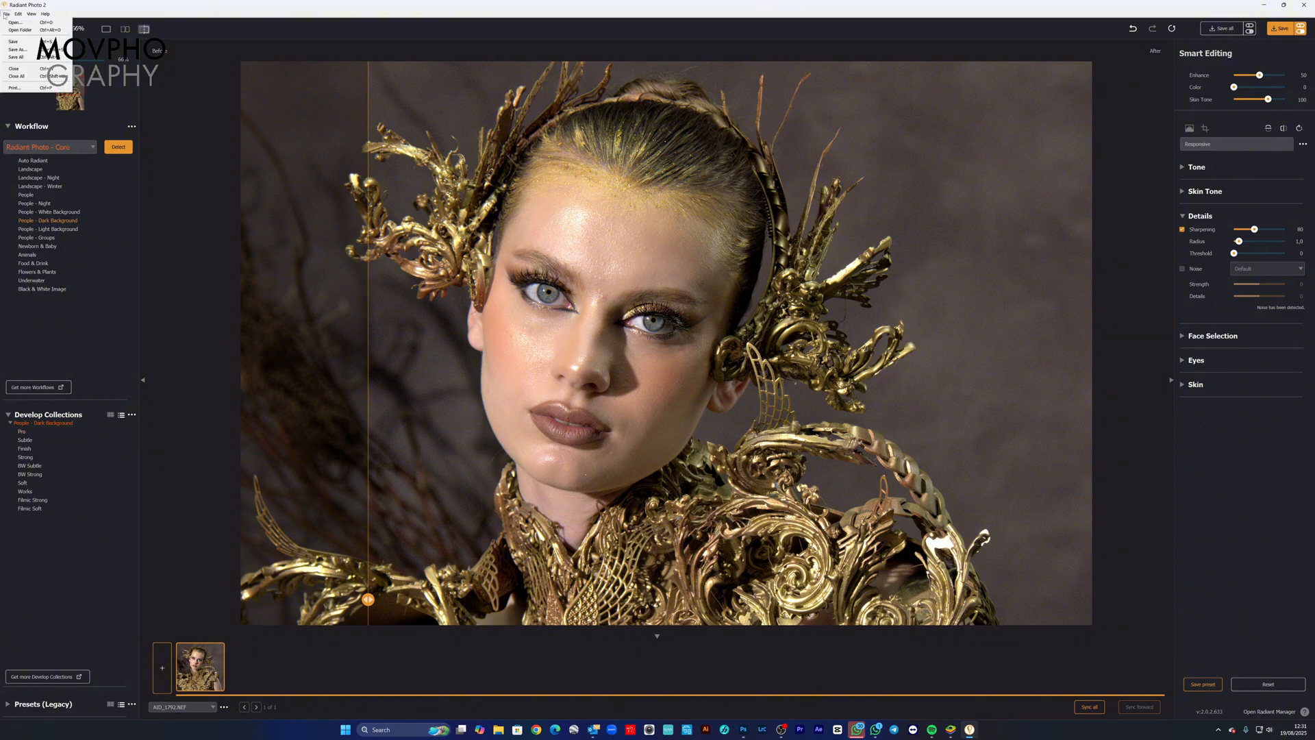
left_click(22, 32)
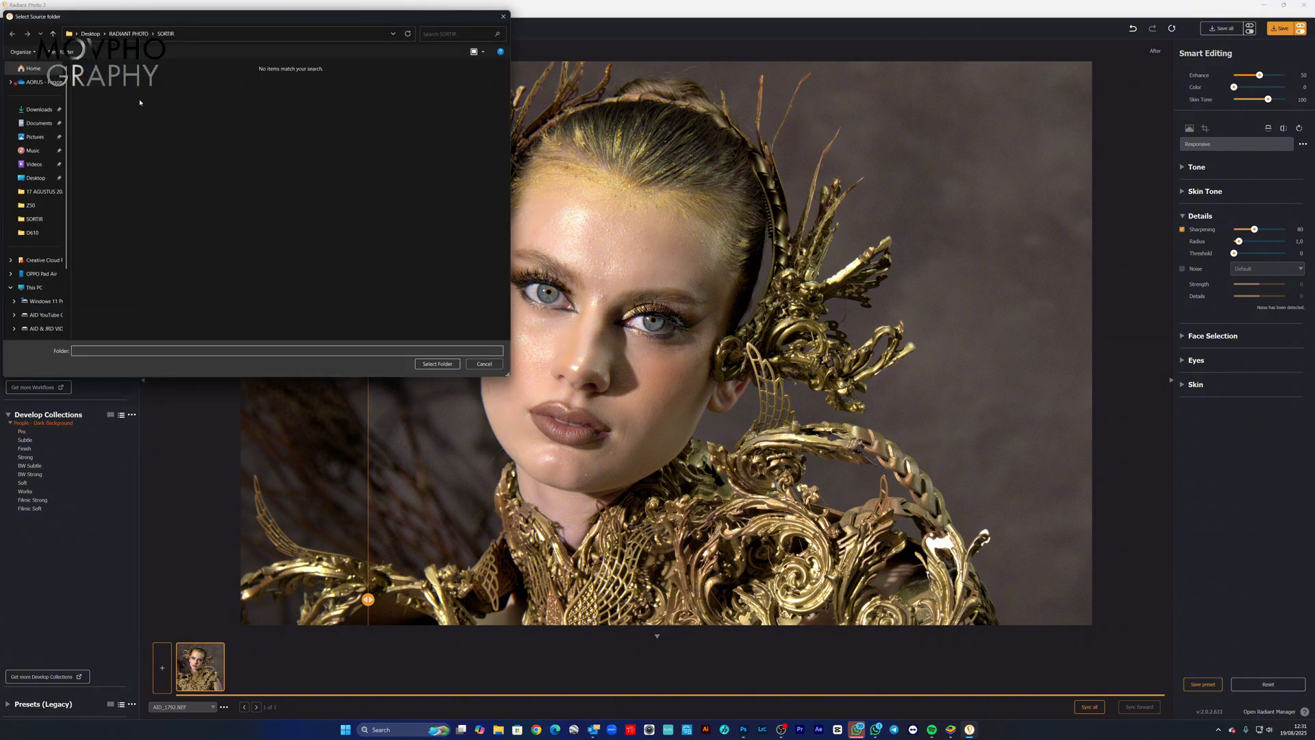
left_click(53, 33)
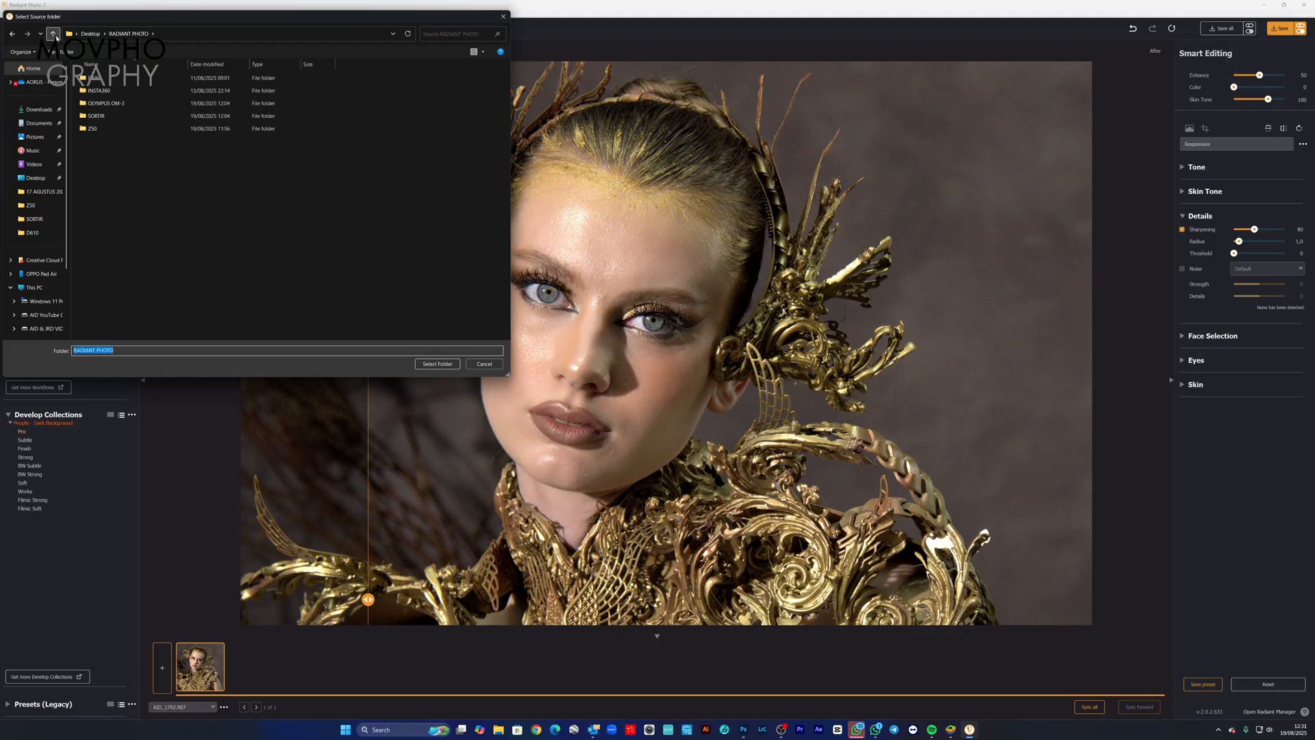
left_click(437, 364)
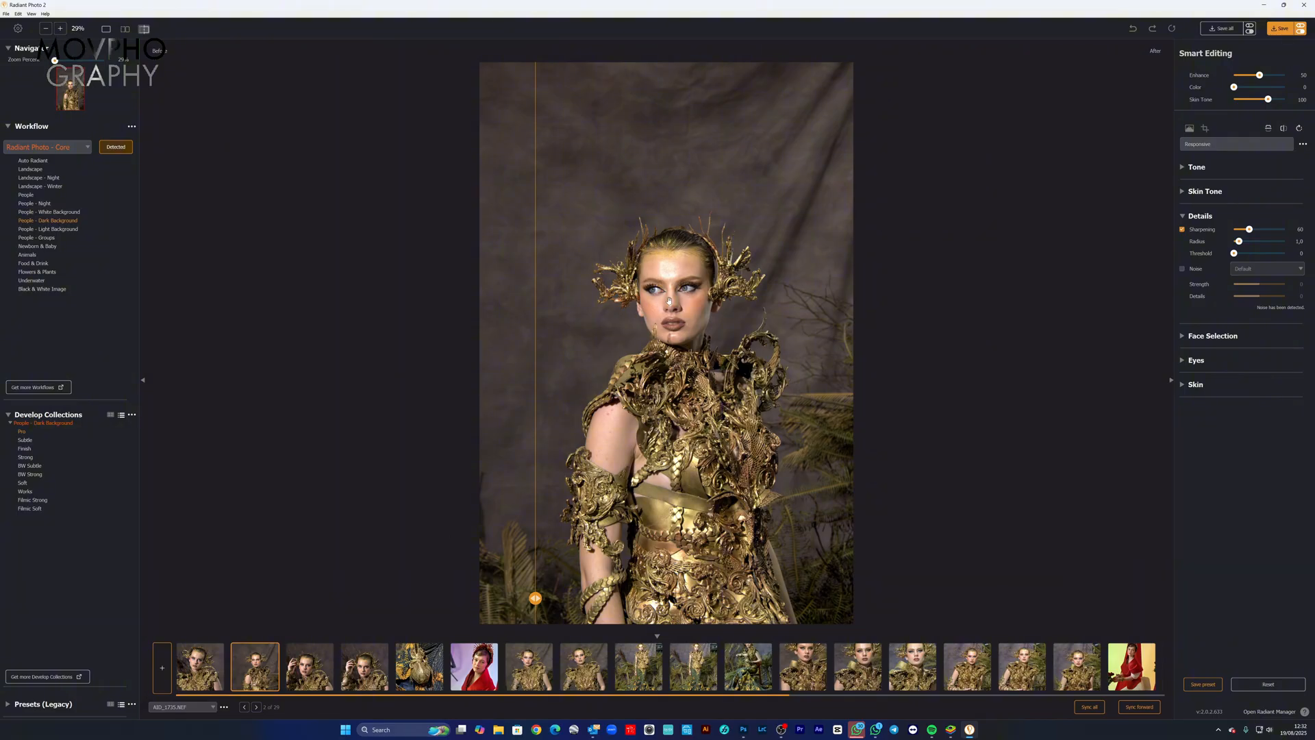
Step: Zoom the second photo to 100% on the model's face and compare its before and after versions across the face and headpiece
left_click(649, 309)
left_click_drag(669, 299, 728, 478)
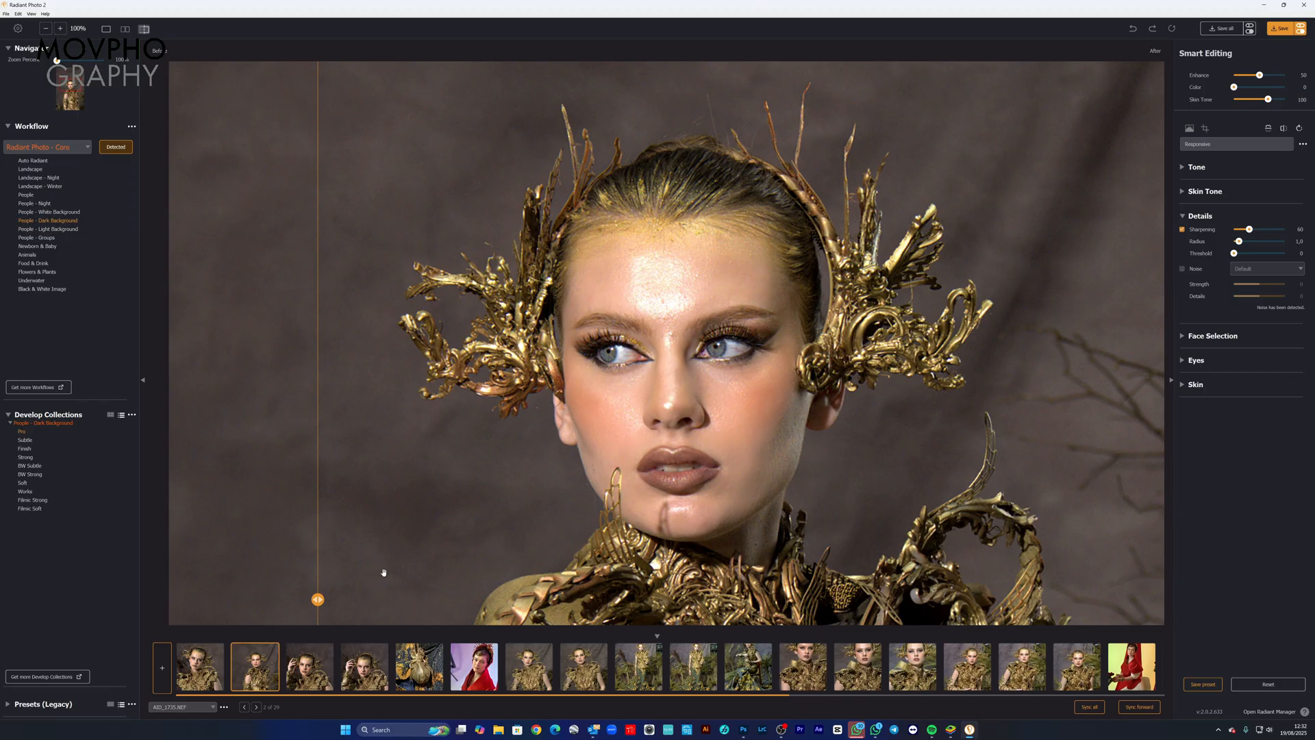
left_click_drag(323, 601, 1024, 600)
left_click_drag(1033, 547, 563, 533)
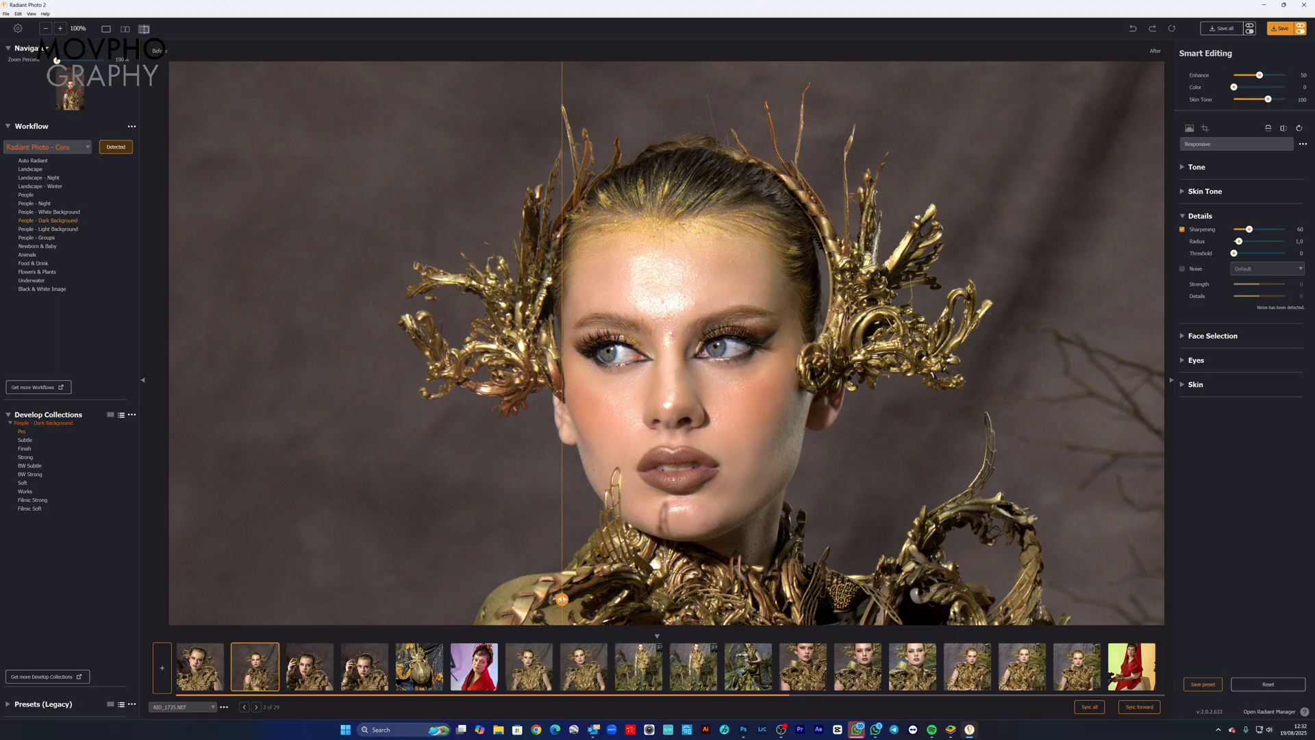
left_click_drag(562, 600, 634, 535)
left_click_drag(634, 600, 613, 599)
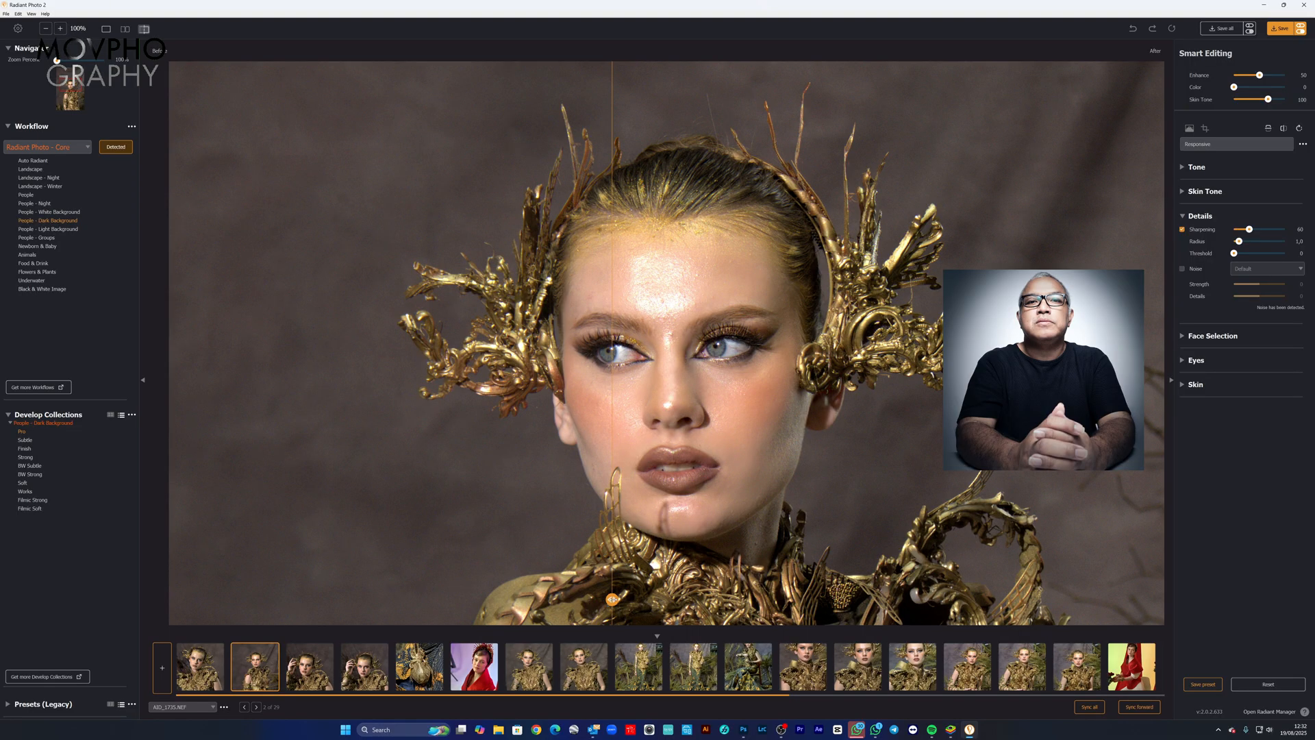
mouse_move(613, 600)
left_mouse_down()
mouse_move(916, 601)
mouse_move(633, 600)
left_mouse_up()
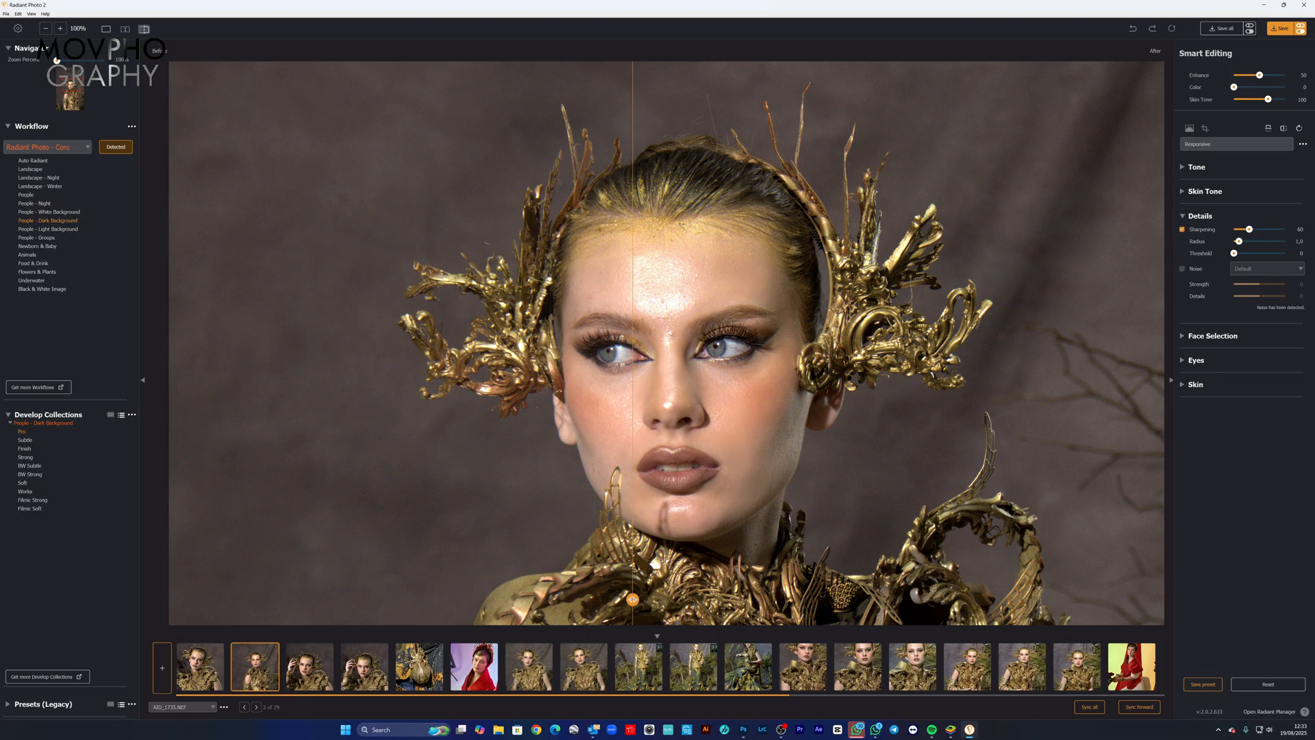
left_click_drag(633, 600, 536, 599)
left_click_drag(526, 524, 775, 524)
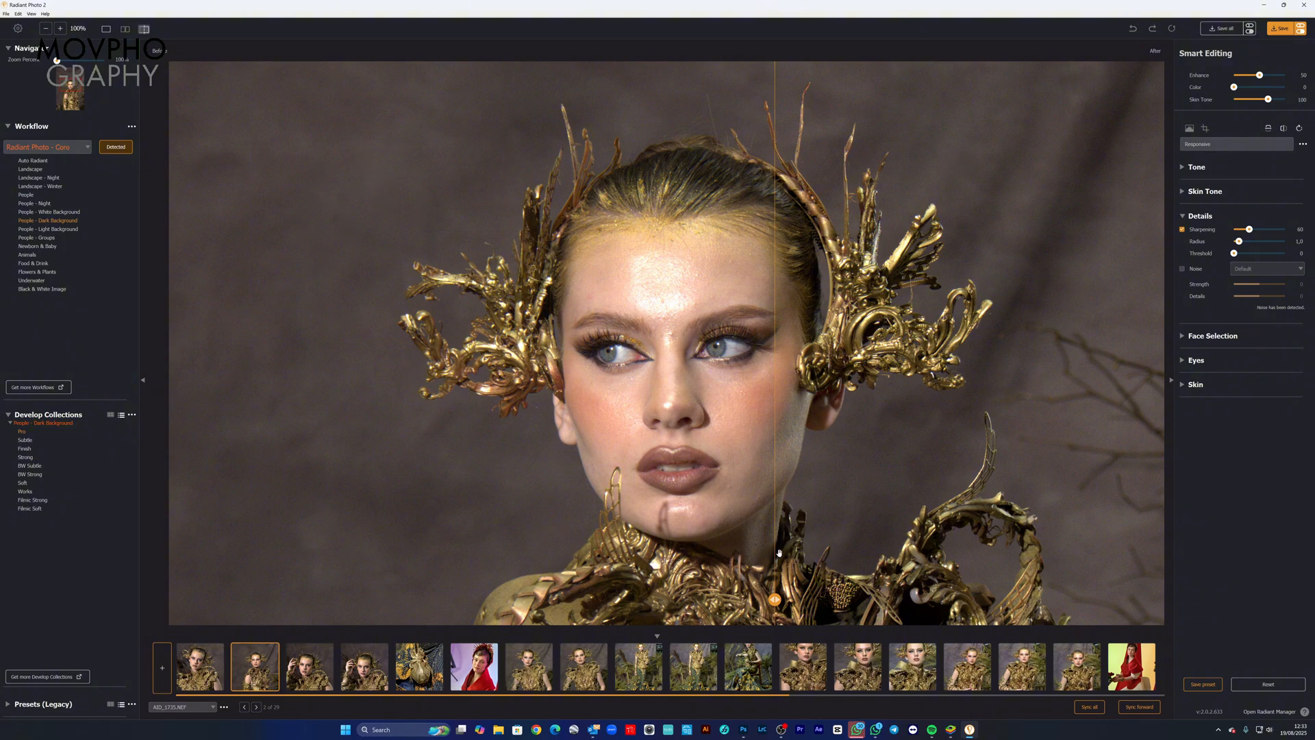
left_click_drag(774, 599, 678, 599)
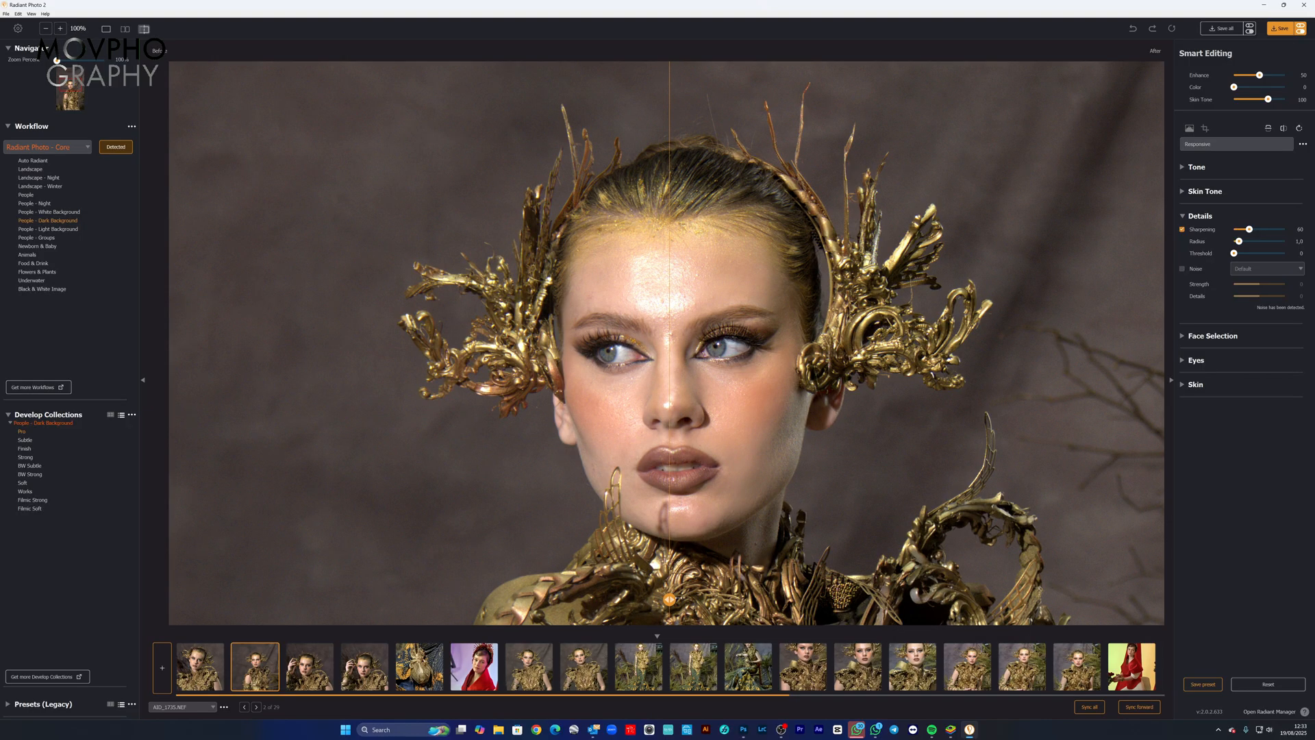
Step: Turn on Noise reduction in the Details settings, review its presets and keep the Default one
left_click(1182, 269)
left_click(1252, 269)
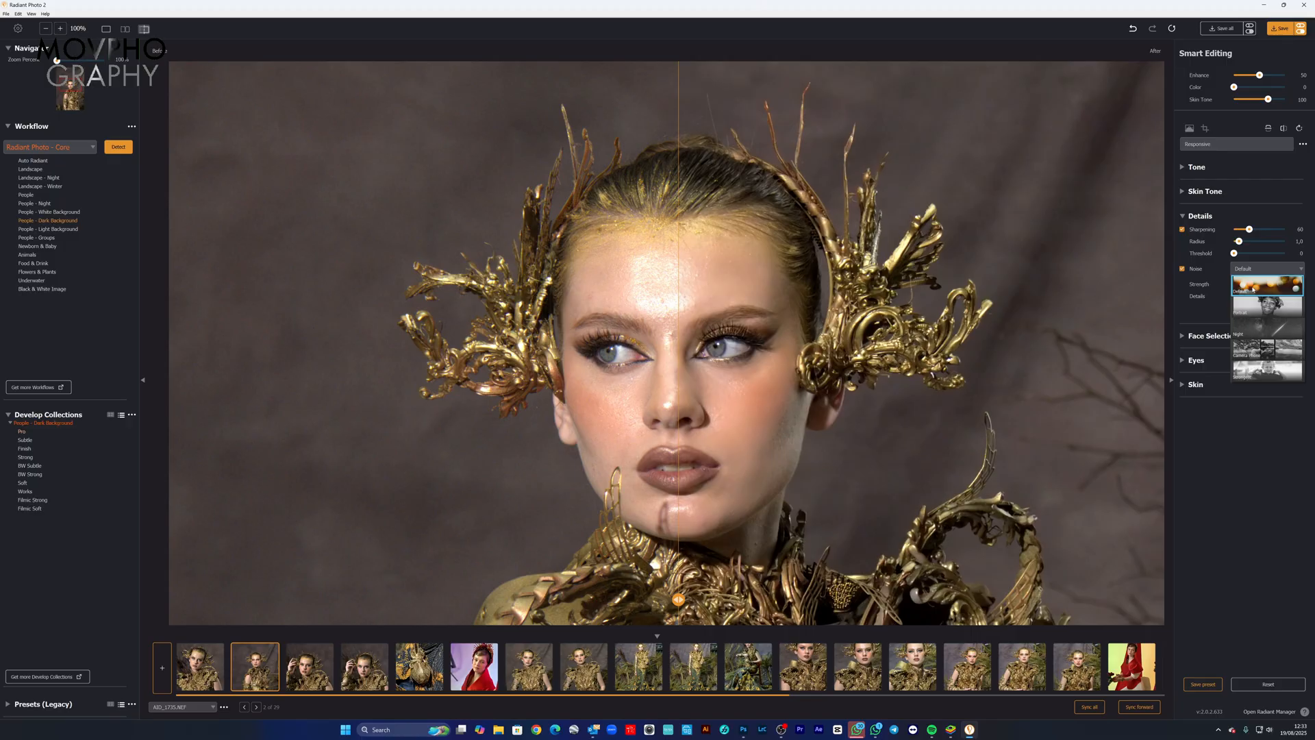
left_click(1252, 289)
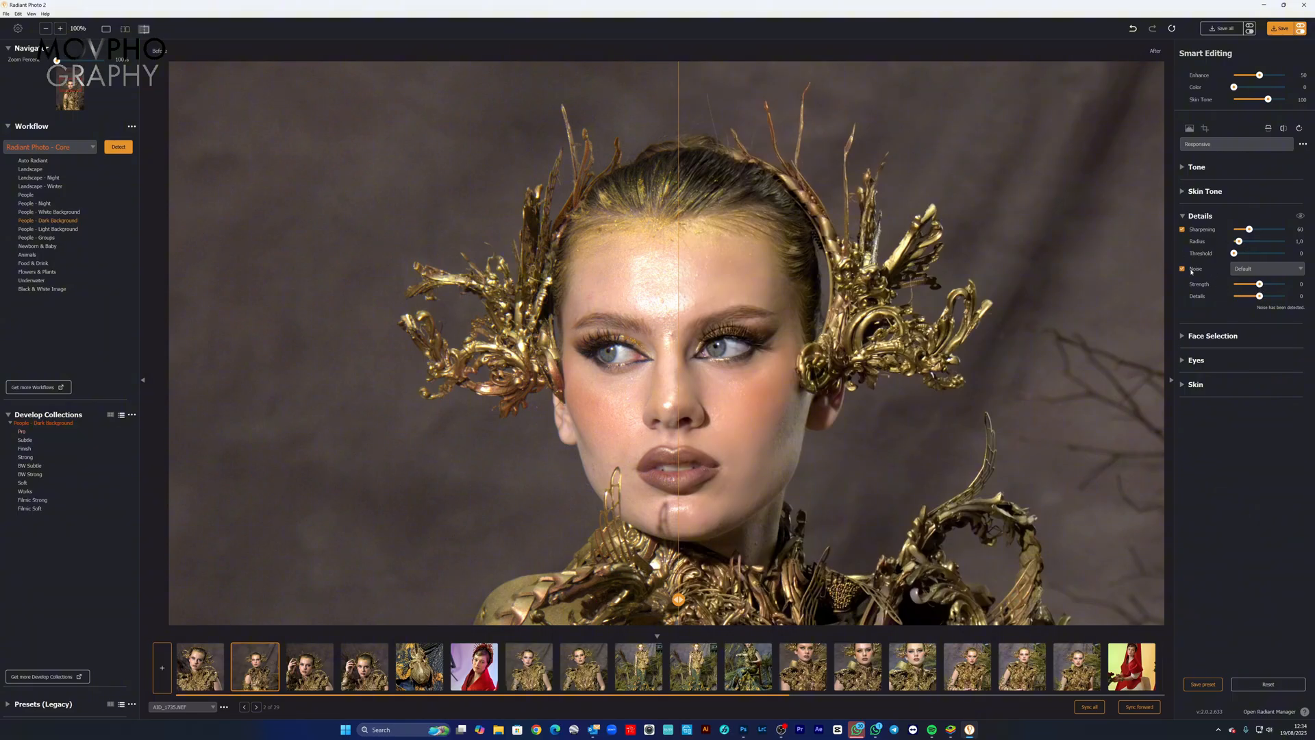
left_click(1254, 271)
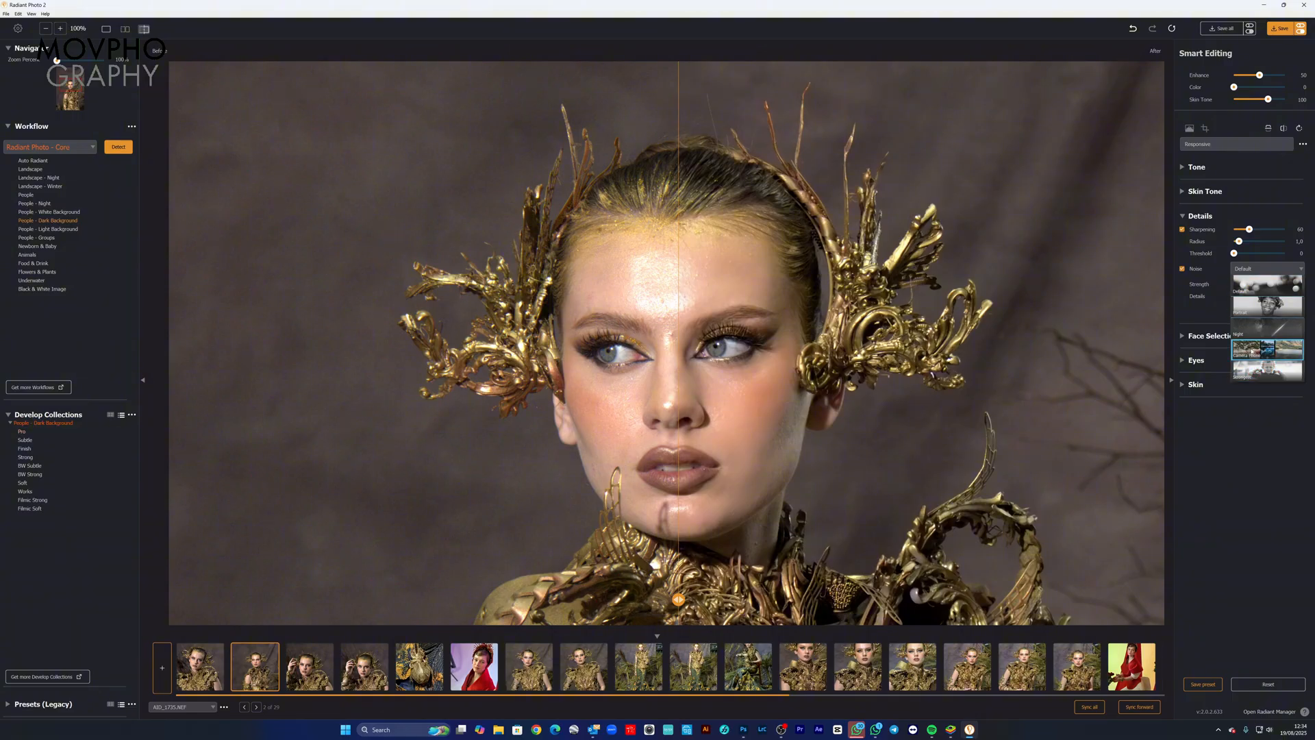
left_click(1259, 269)
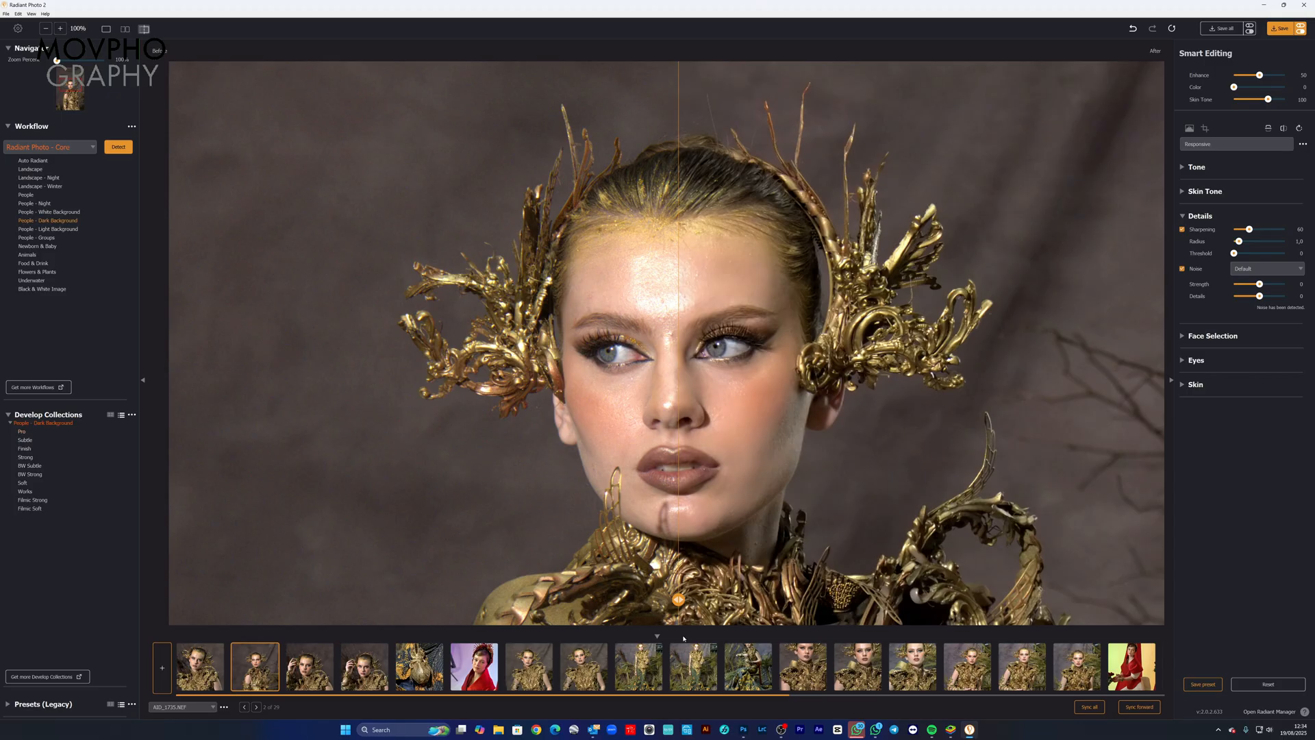
Step: Compare the before and after versions of the second photo with noise reduction applied, from the background to the face
left_click_drag(678, 599, 866, 519)
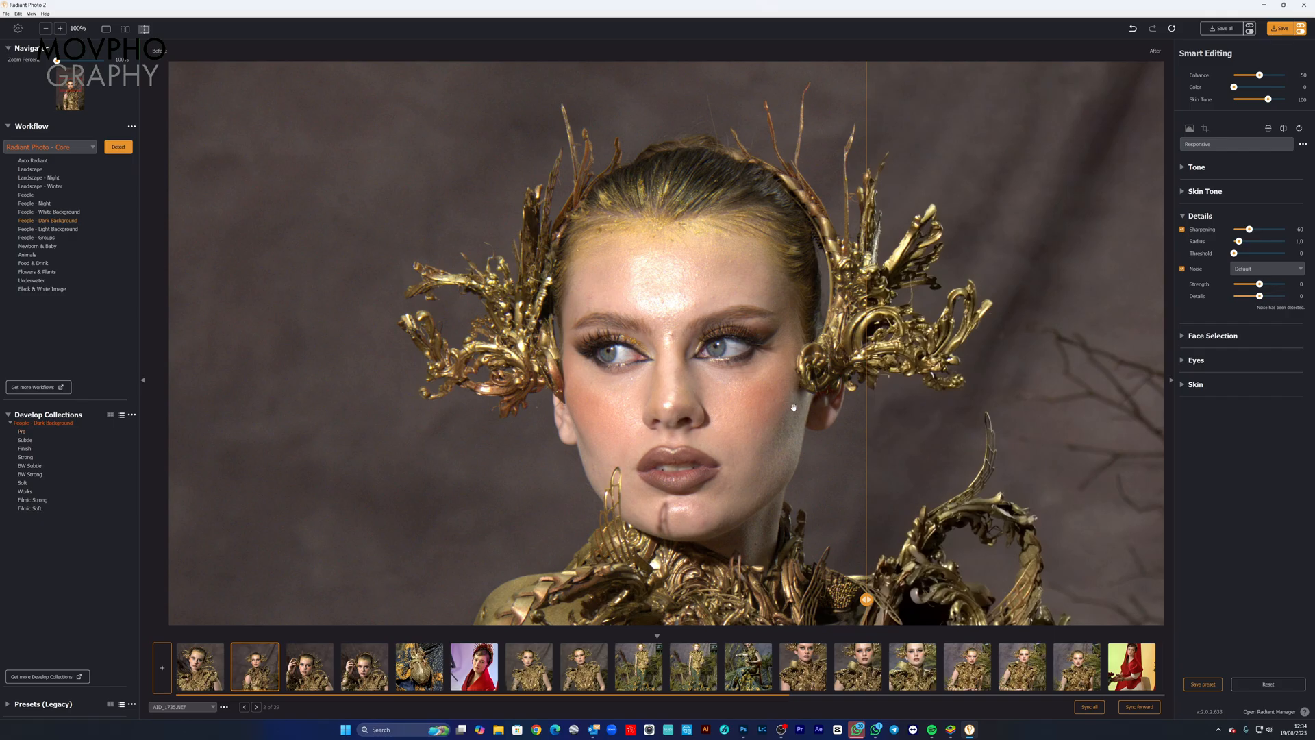
left_click_drag(866, 599, 340, 591)
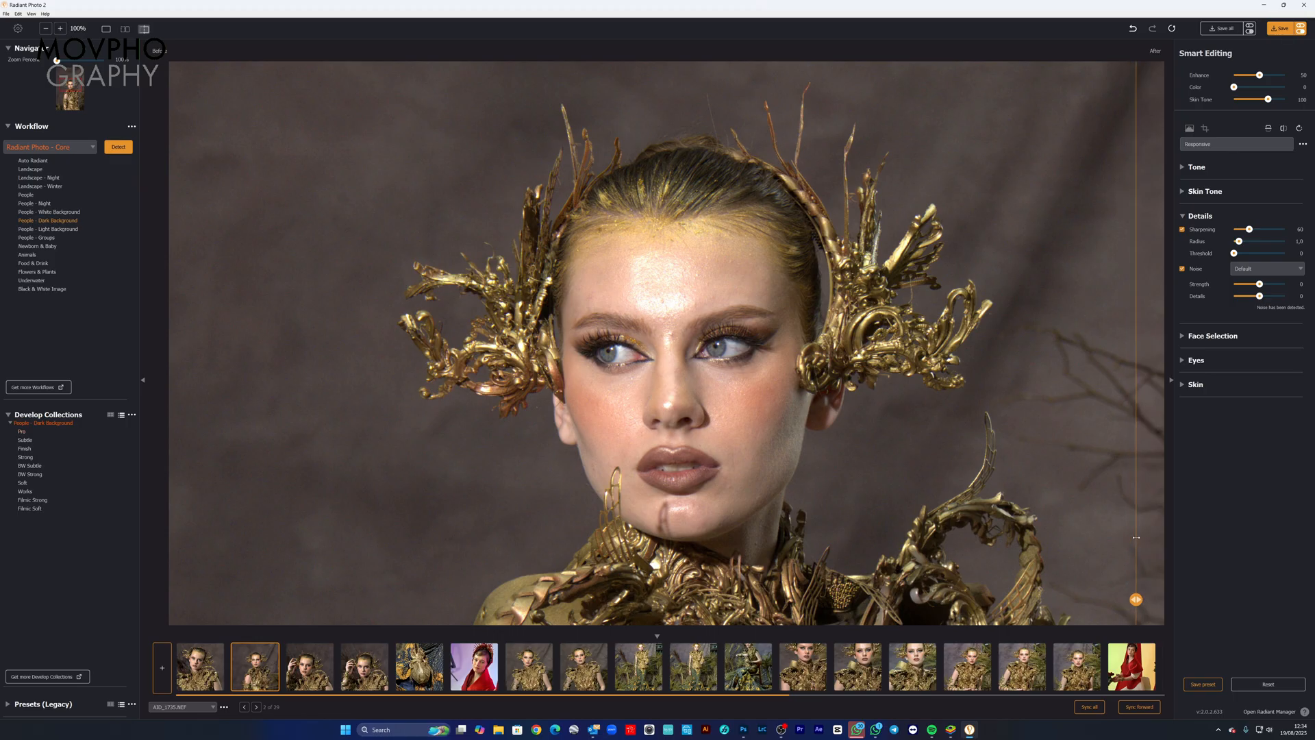
left_click_drag(1134, 536, 491, 599)
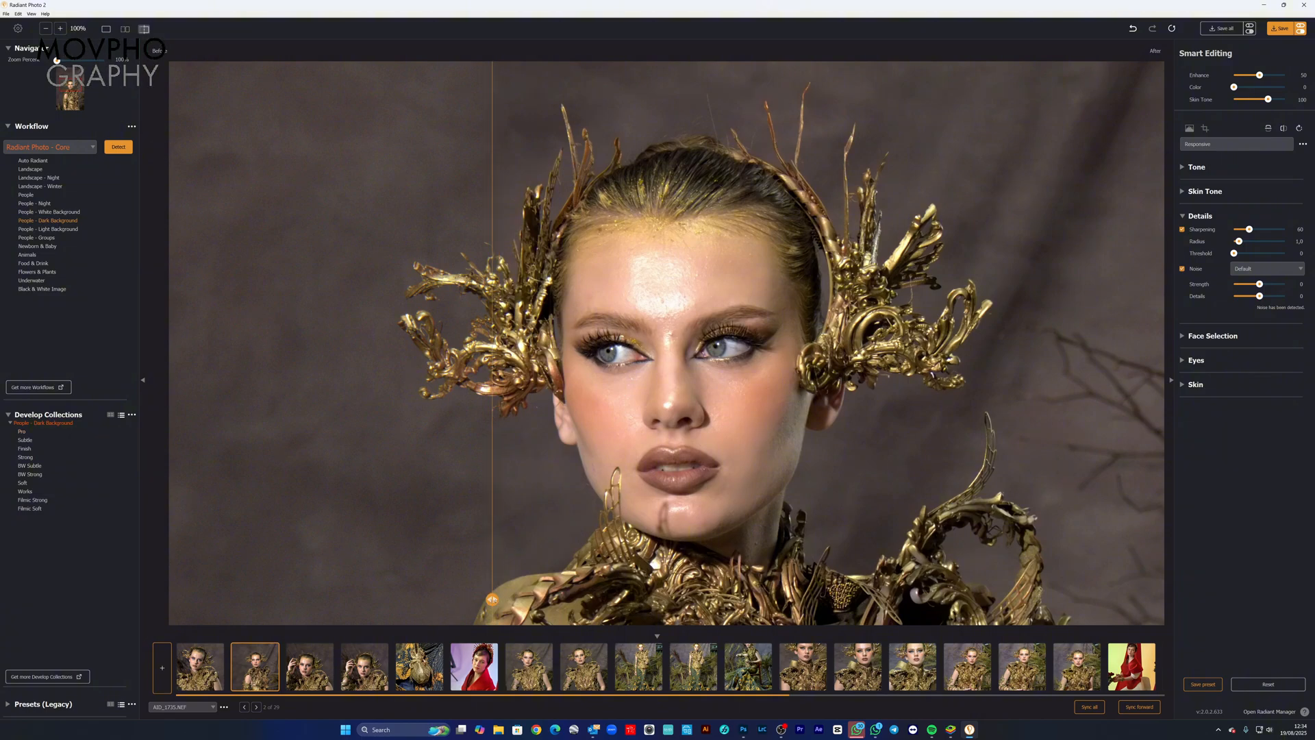
left_click_drag(492, 599, 641, 599)
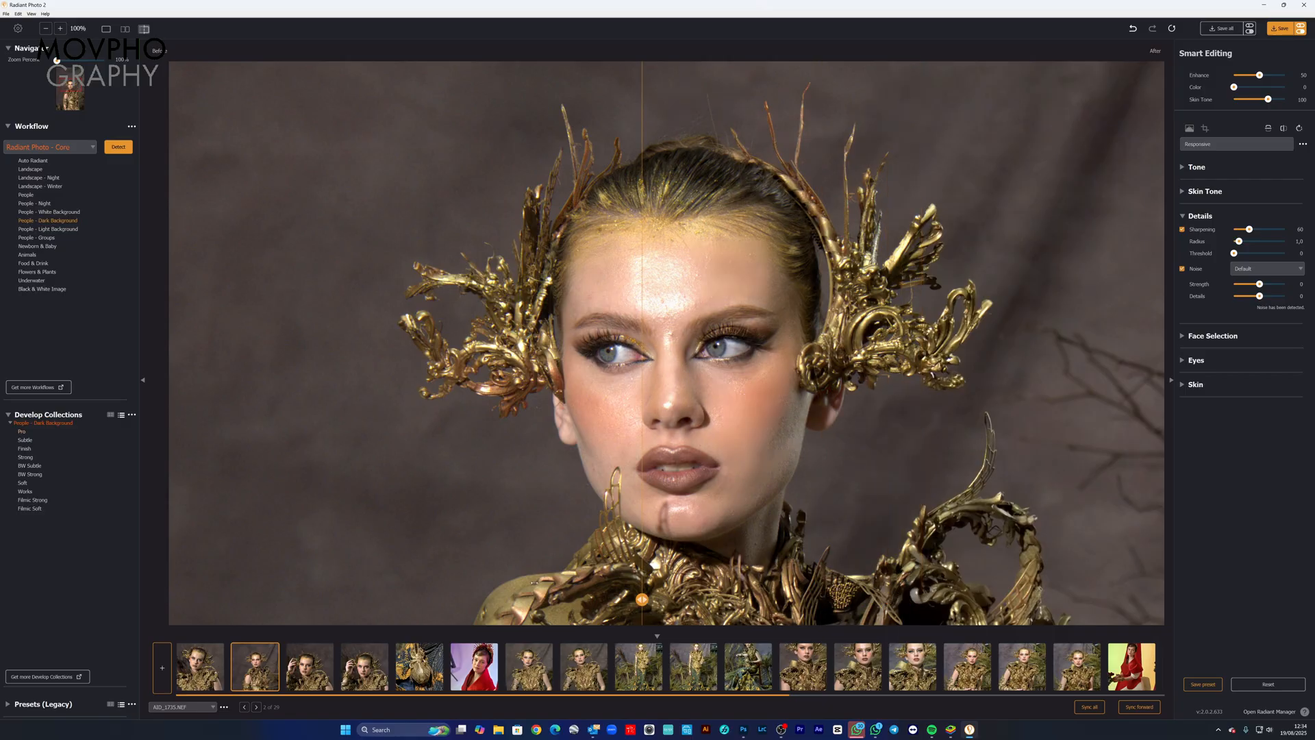
left_click_drag(533, 583, 694, 563)
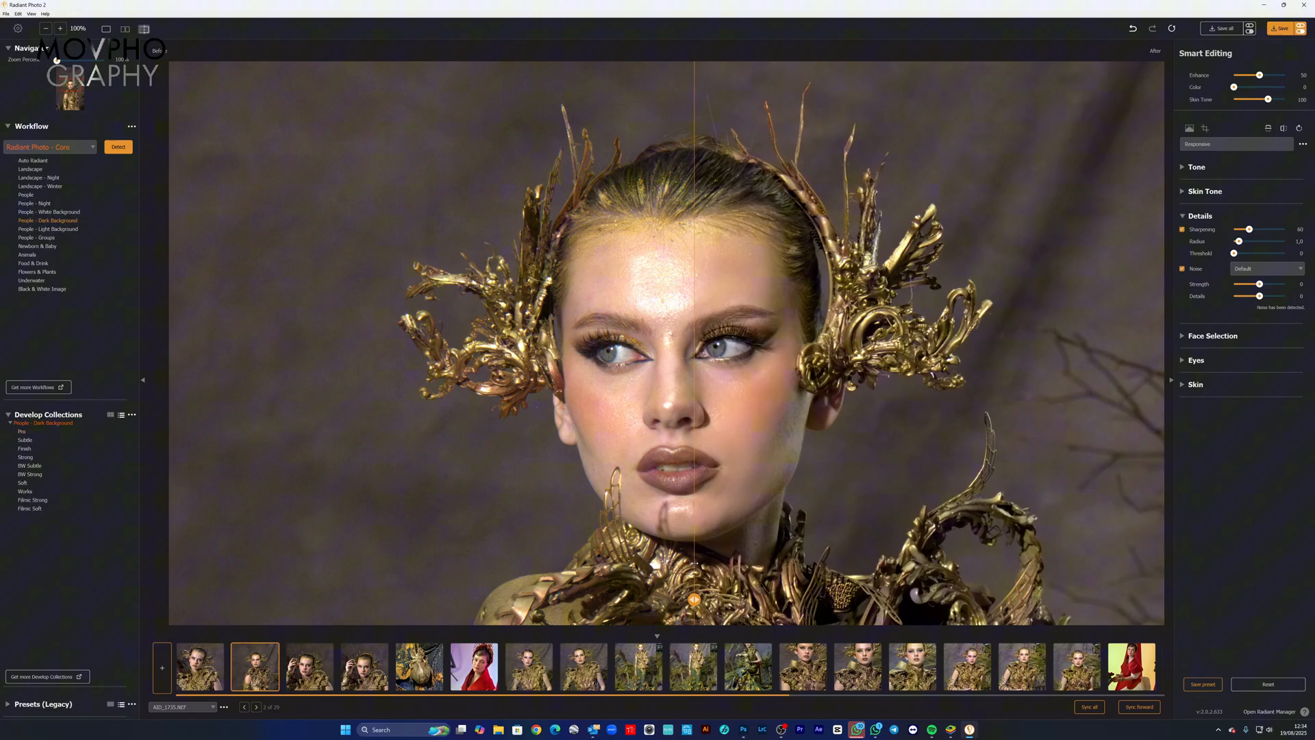
Step: Try the Portrait noise reduction preset on the second photo and compare its before and after versions on the face
left_click(1258, 270)
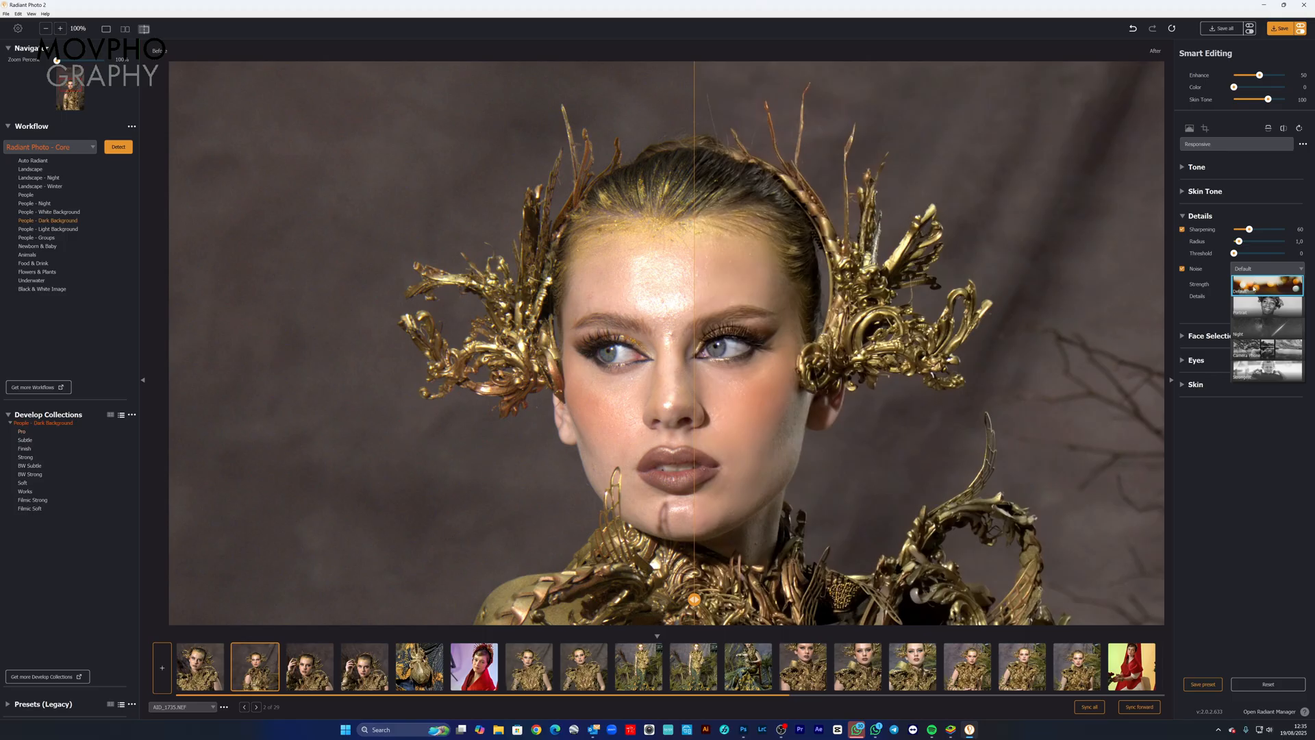
left_click(1254, 288)
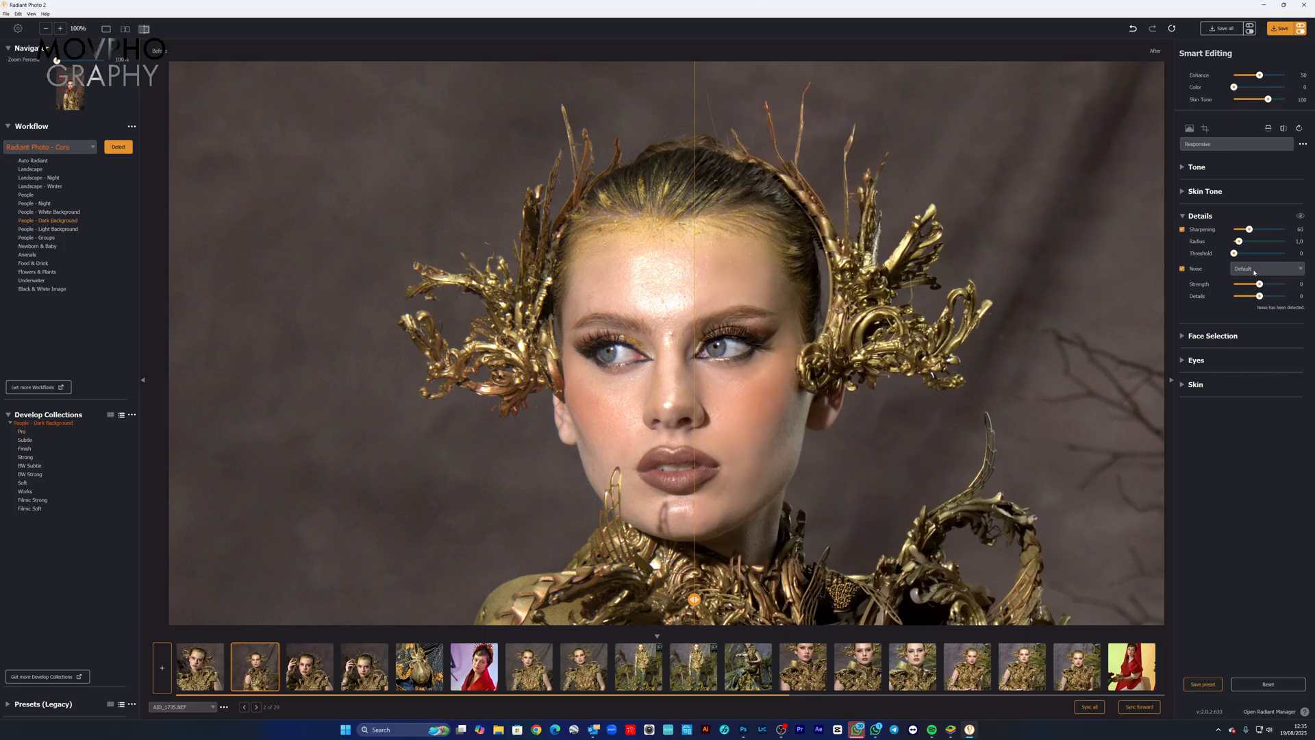
left_click(1259, 269)
left_click(1261, 306)
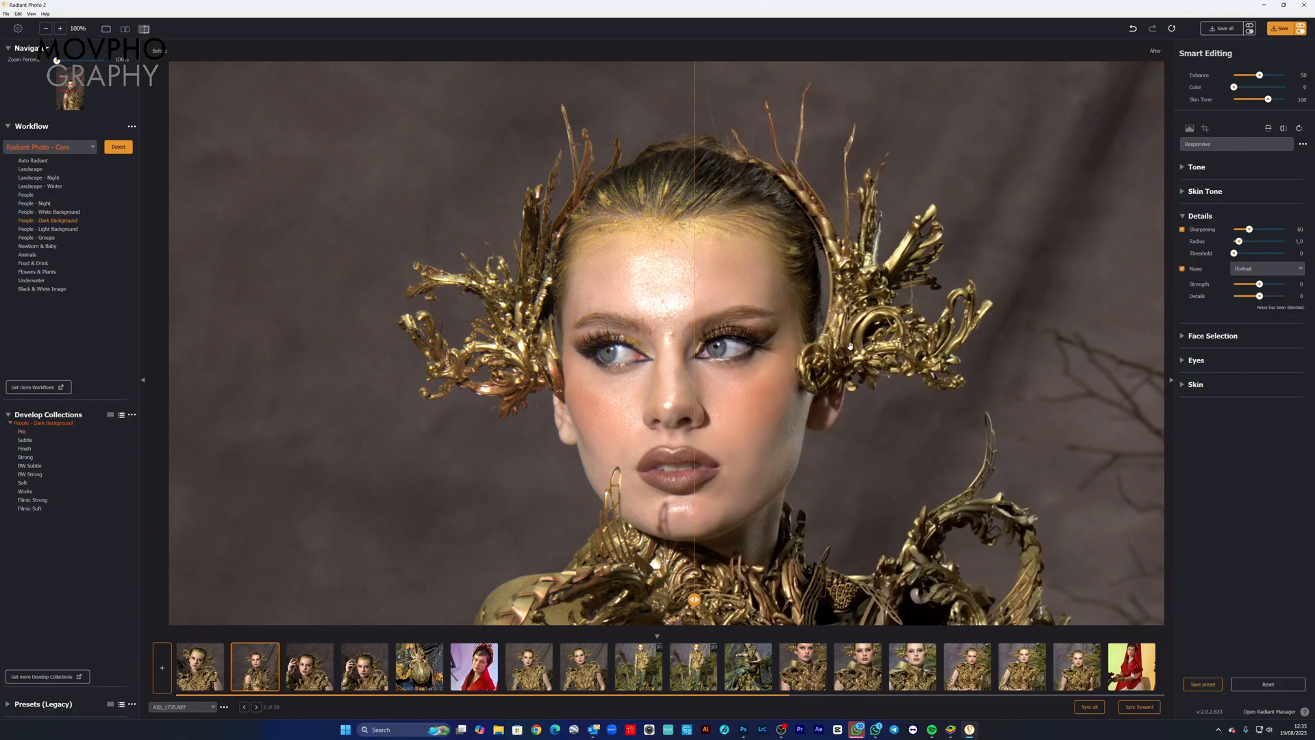
left_click_drag(694, 599, 660, 600)
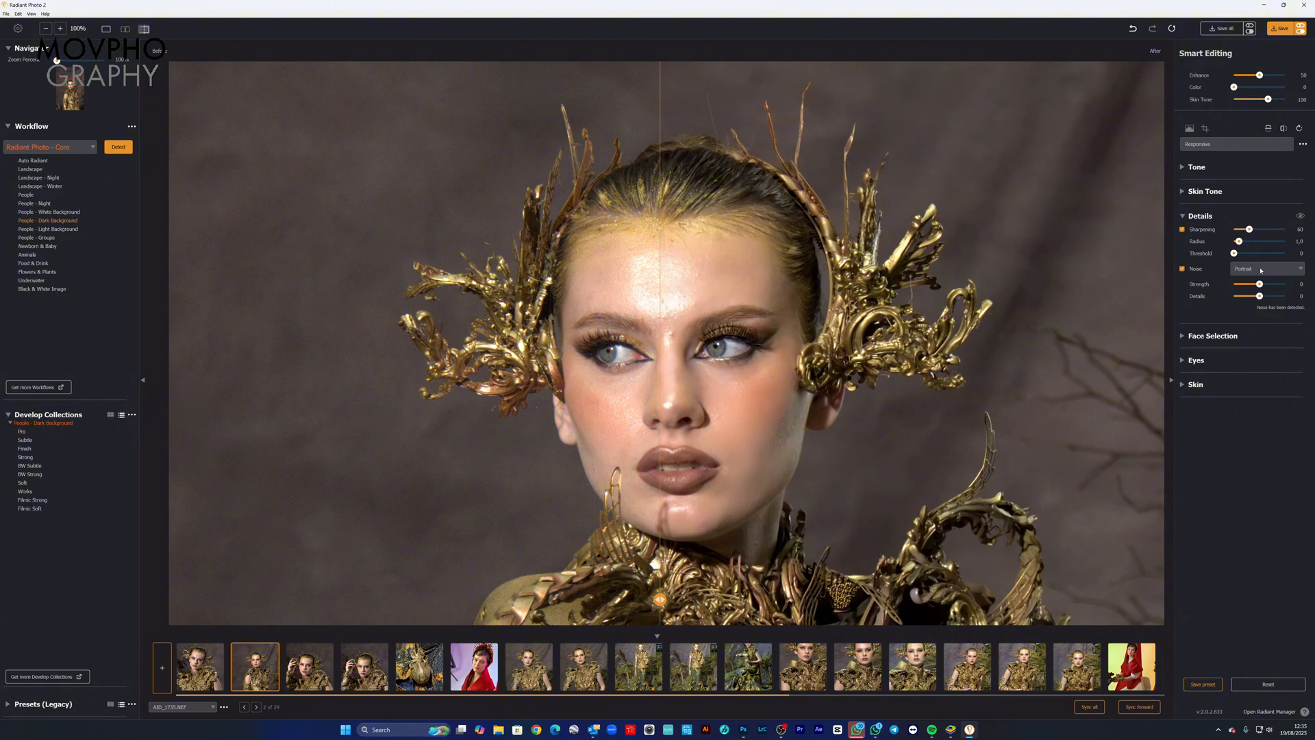
Step: Try the Camera Phone and Strongest noise reduction presets, switching noise reduction off and on again to judge the effect
left_click(1261, 270)
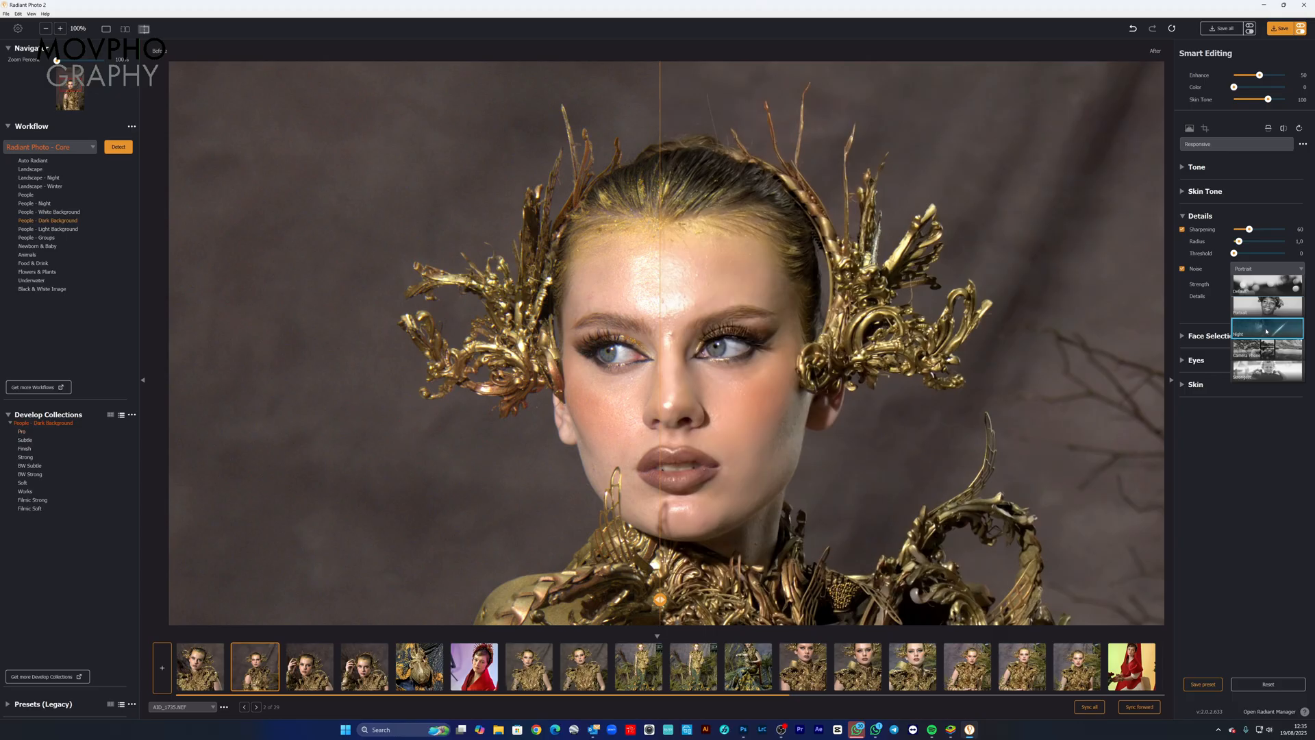
left_click(1266, 349)
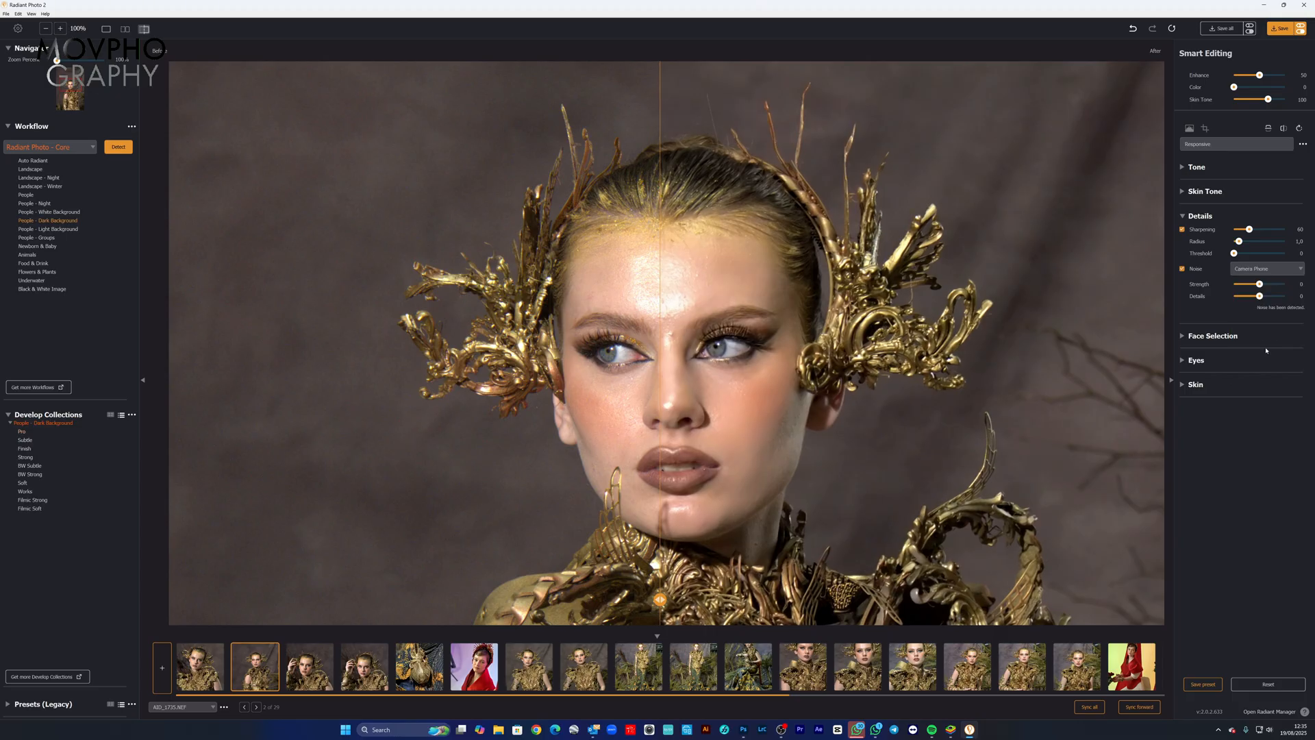
left_click(1267, 270)
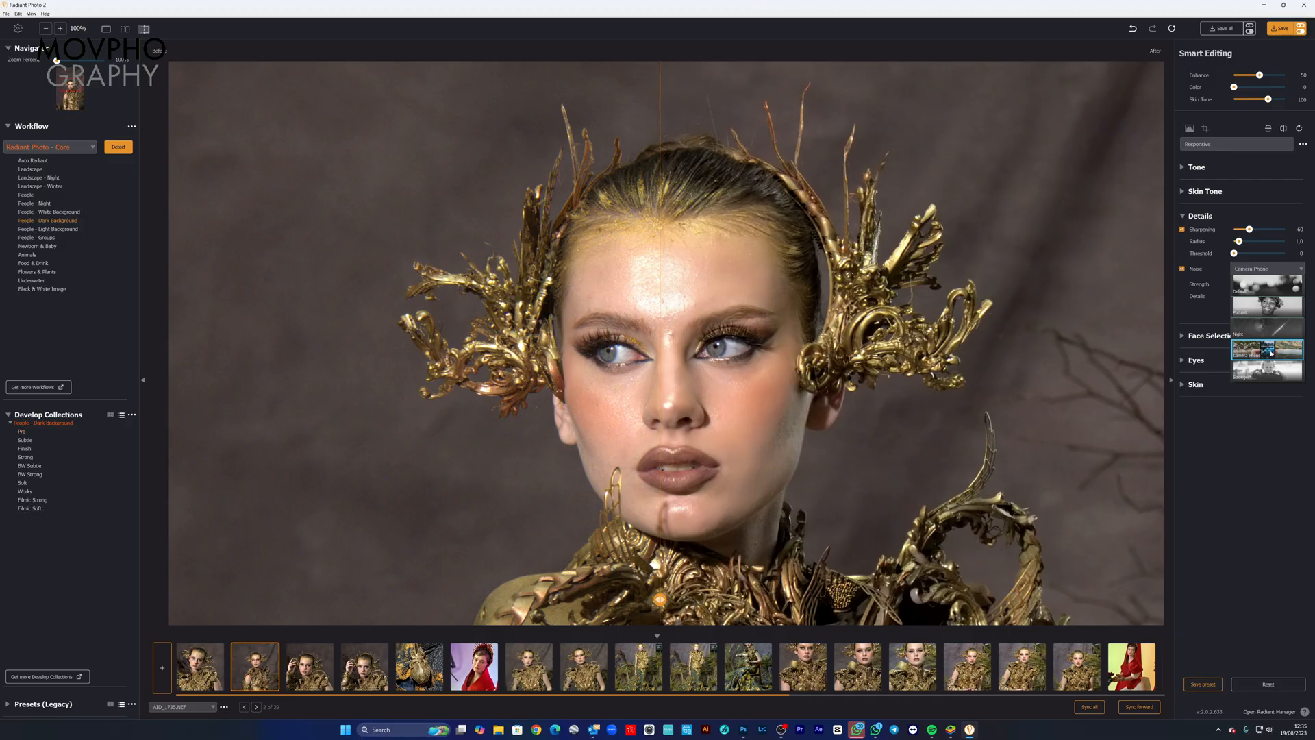
left_click(1257, 373)
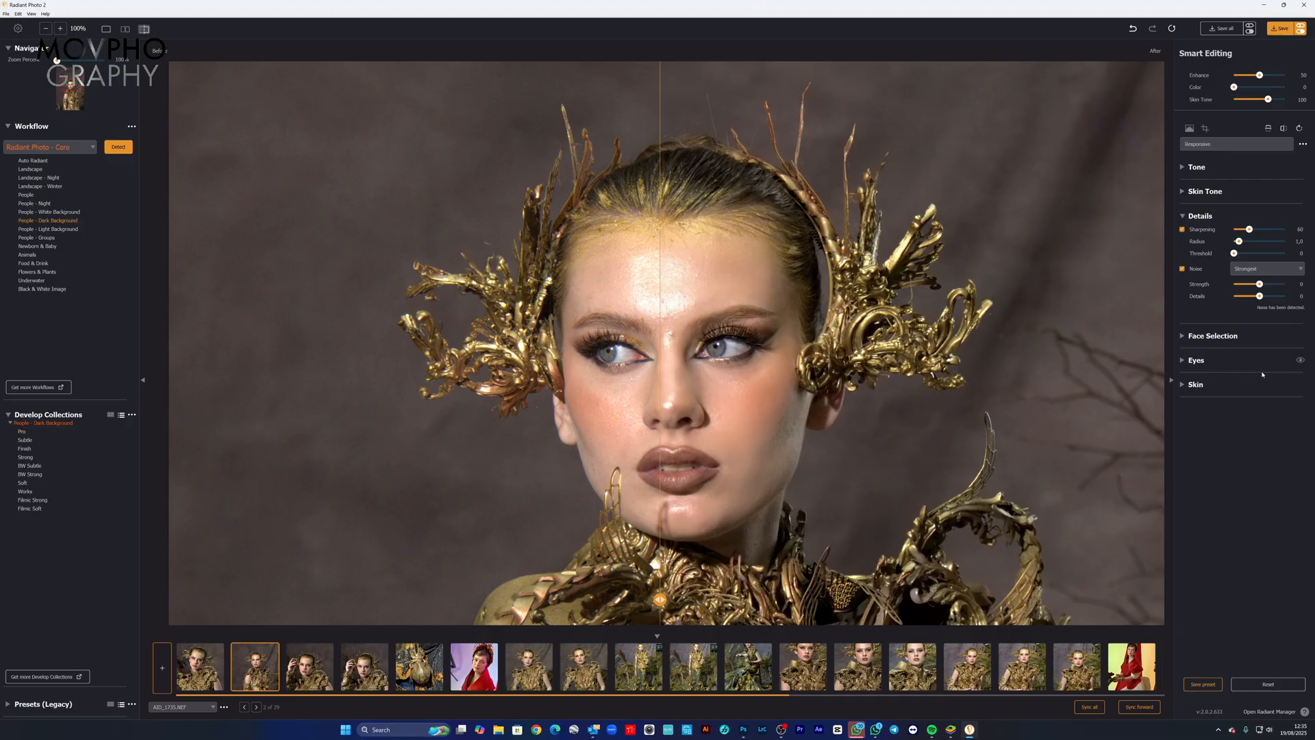
left_click(1182, 269)
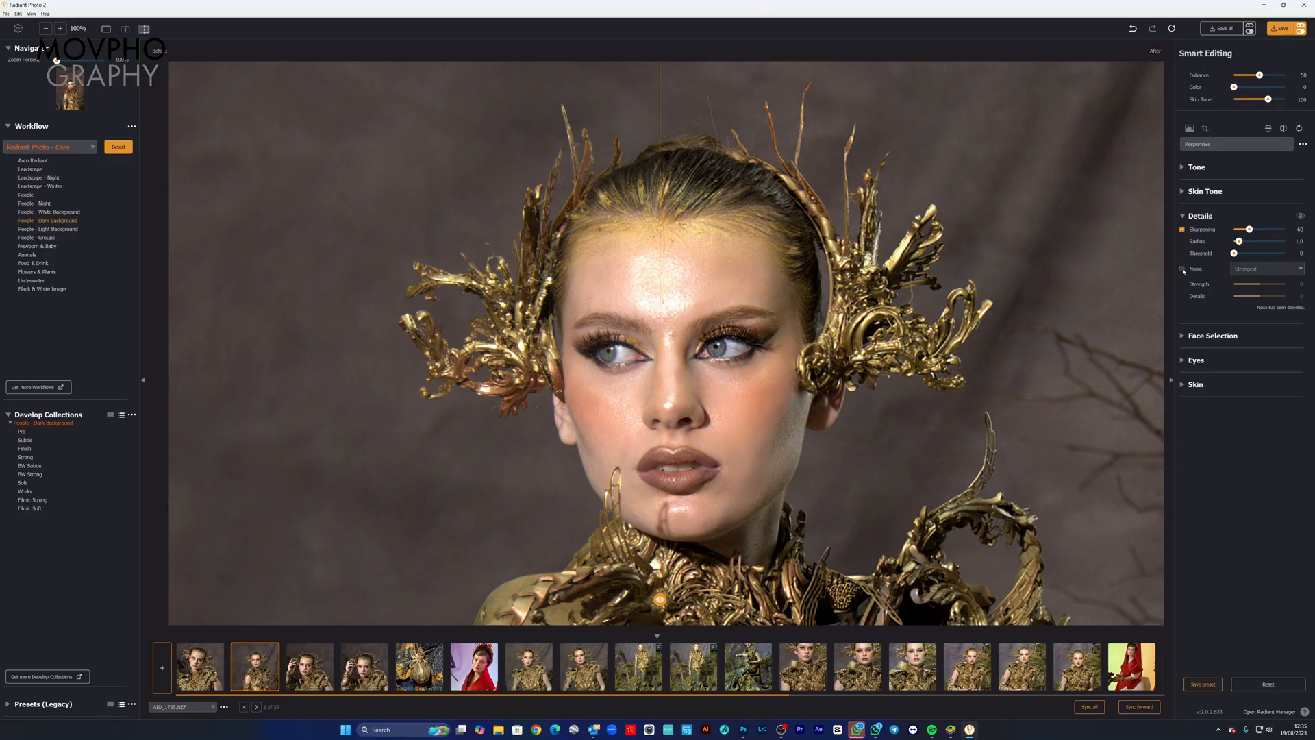
left_click(1182, 269)
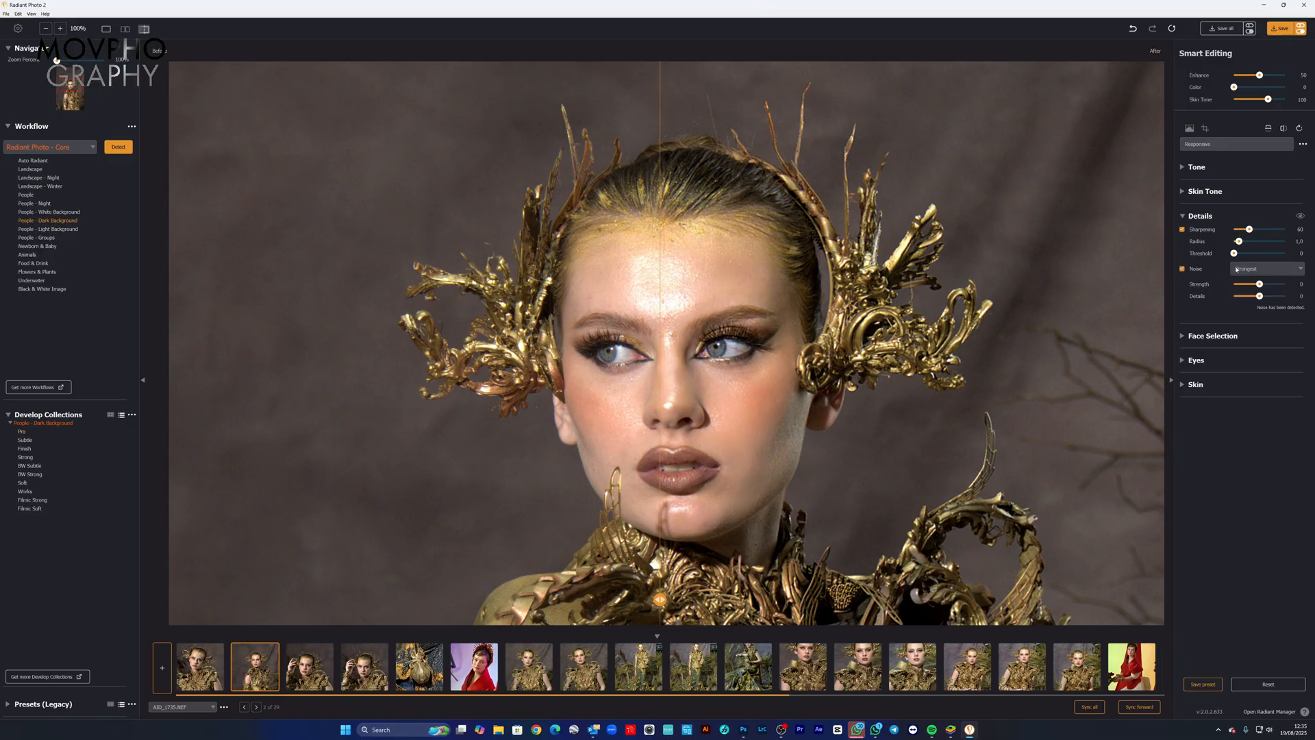
Step: Set the noise reduction preset back to Default and compare the before and after versions from the face to the background
left_click(1263, 269)
left_click(1257, 291)
left_click_drag(660, 600, 710, 600)
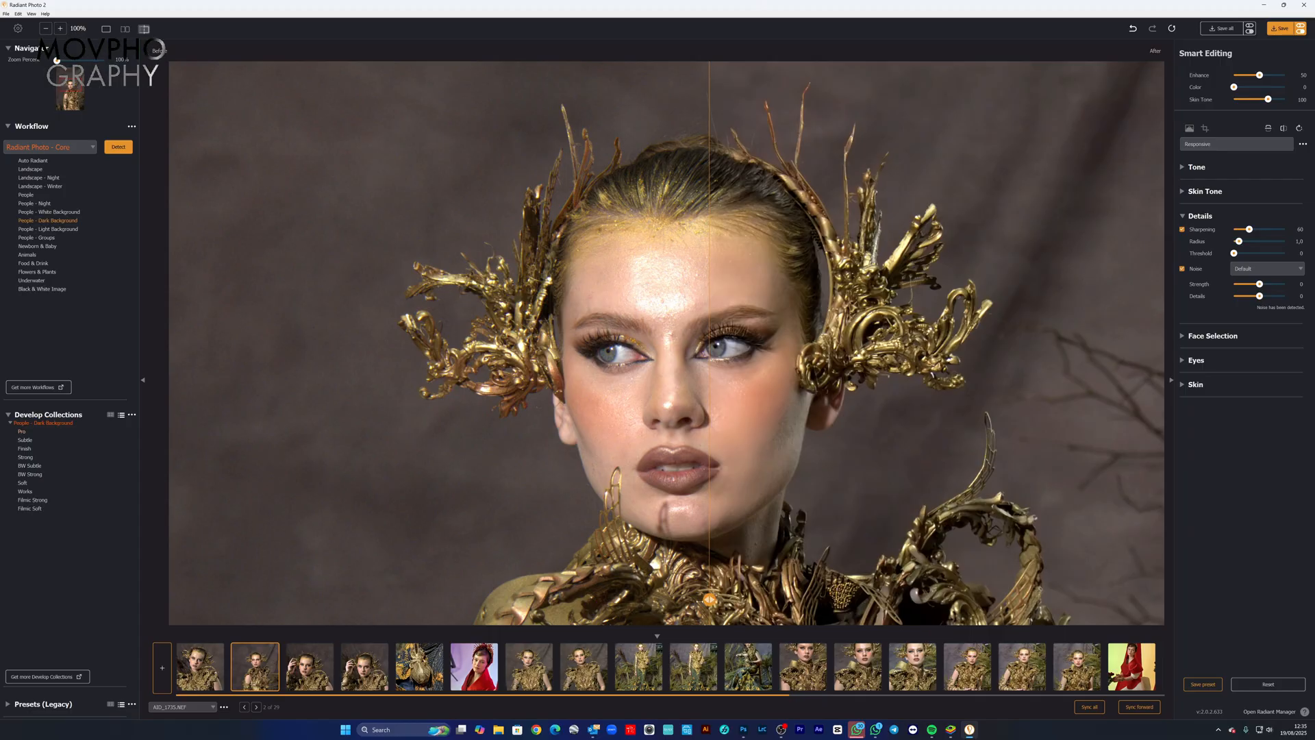
left_click_drag(709, 600, 401, 600)
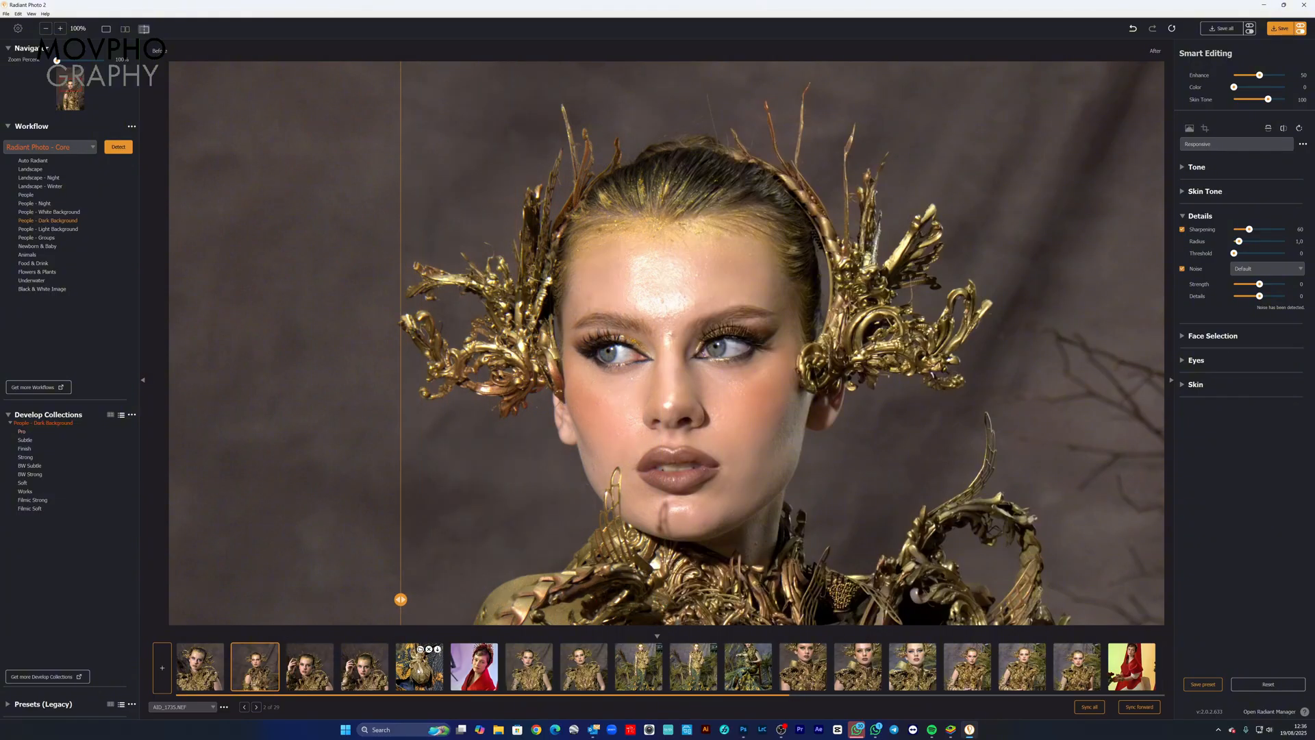
Step: View the golden ornament photo and the ninth, full-length photo, comparing the before and after versions of the ornament
left_click(441, 663)
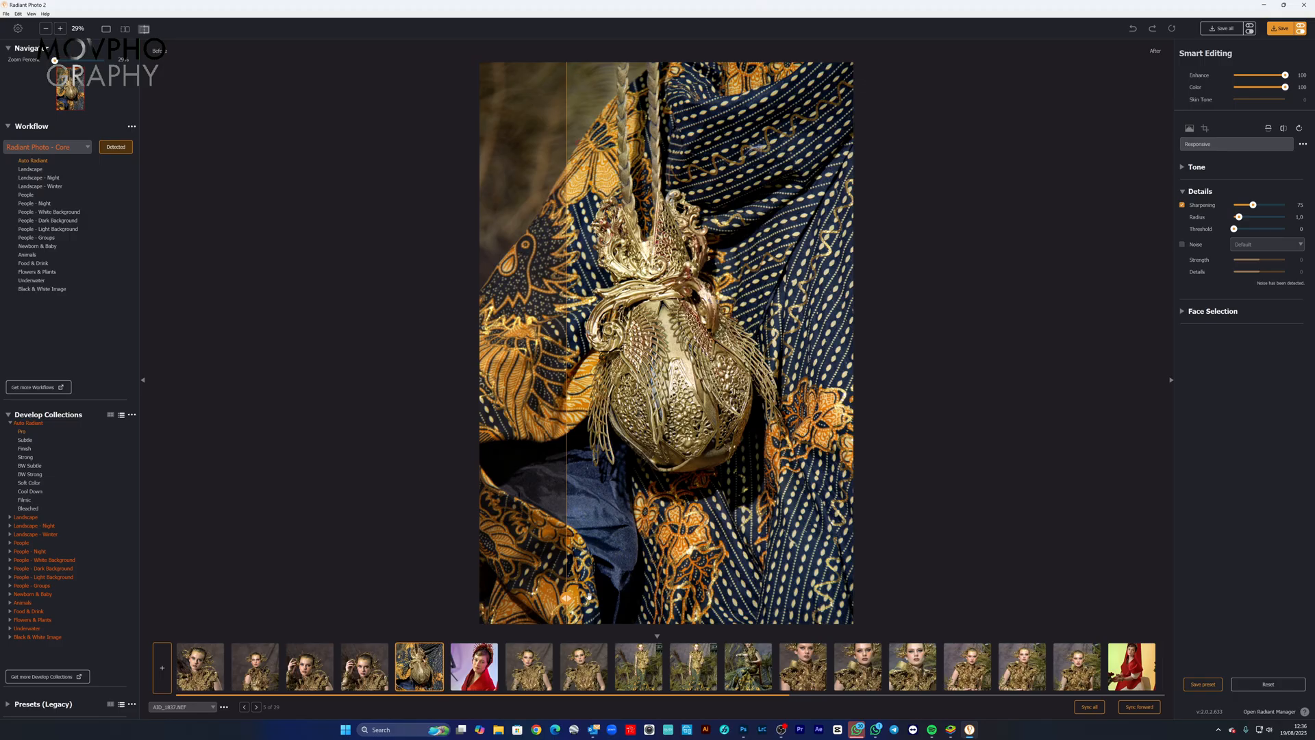
left_click_drag(593, 597, 678, 452)
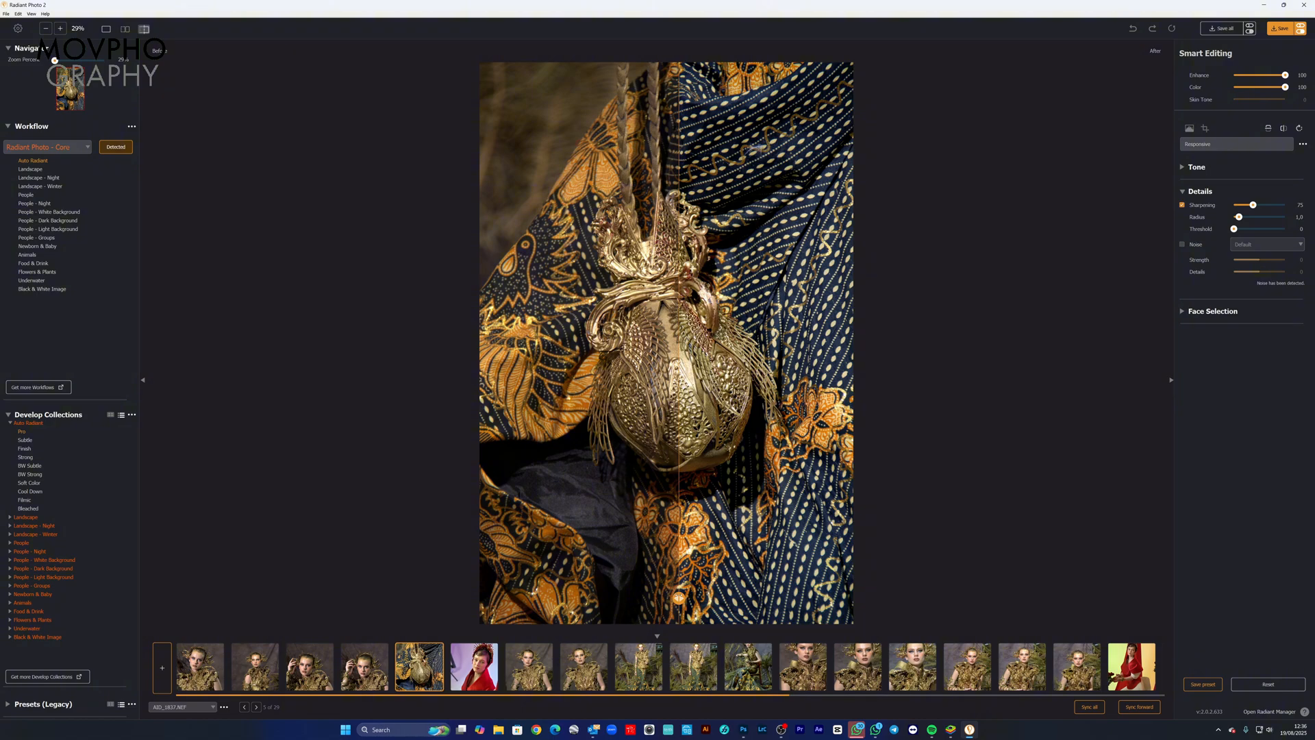
left_click_drag(679, 598, 615, 583)
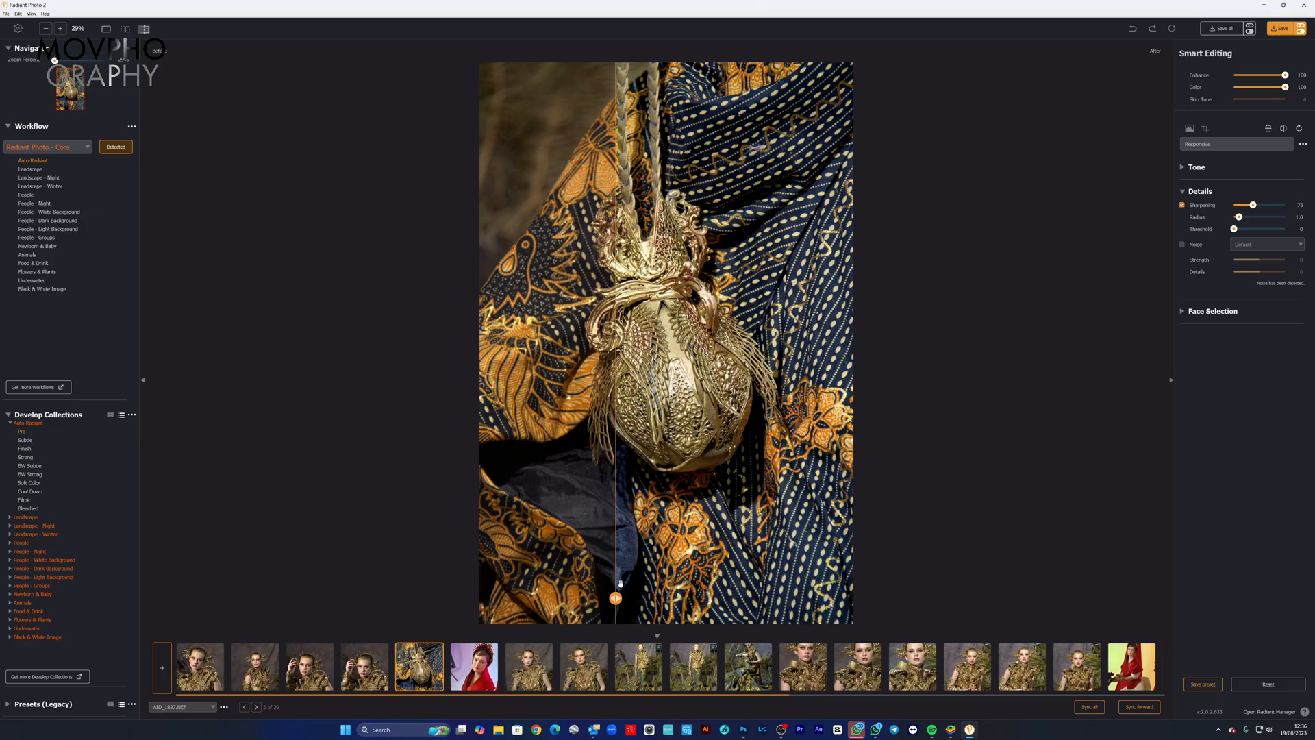
left_click(640, 673)
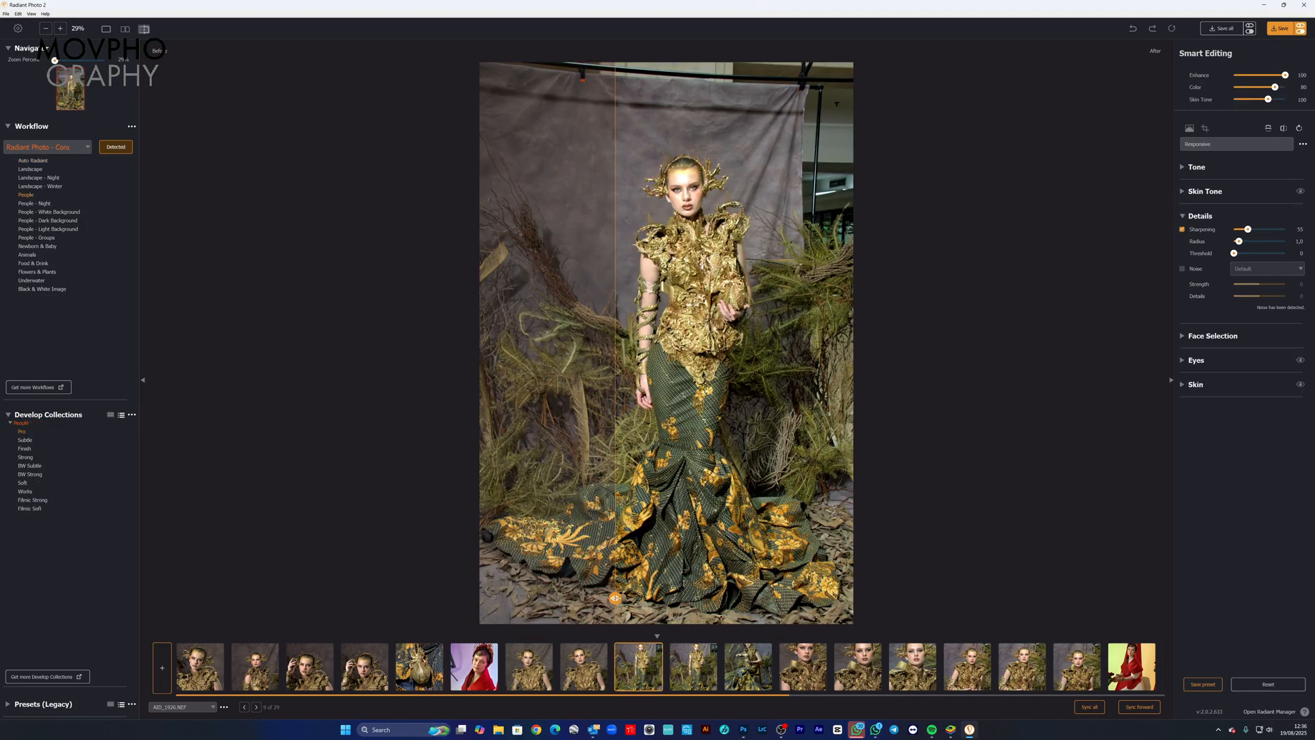
mouse_move(615, 598)
left_mouse_down()
mouse_move(780, 598)
mouse_move(593, 597)
mouse_move(826, 598)
mouse_move(614, 598)
left_mouse_up()
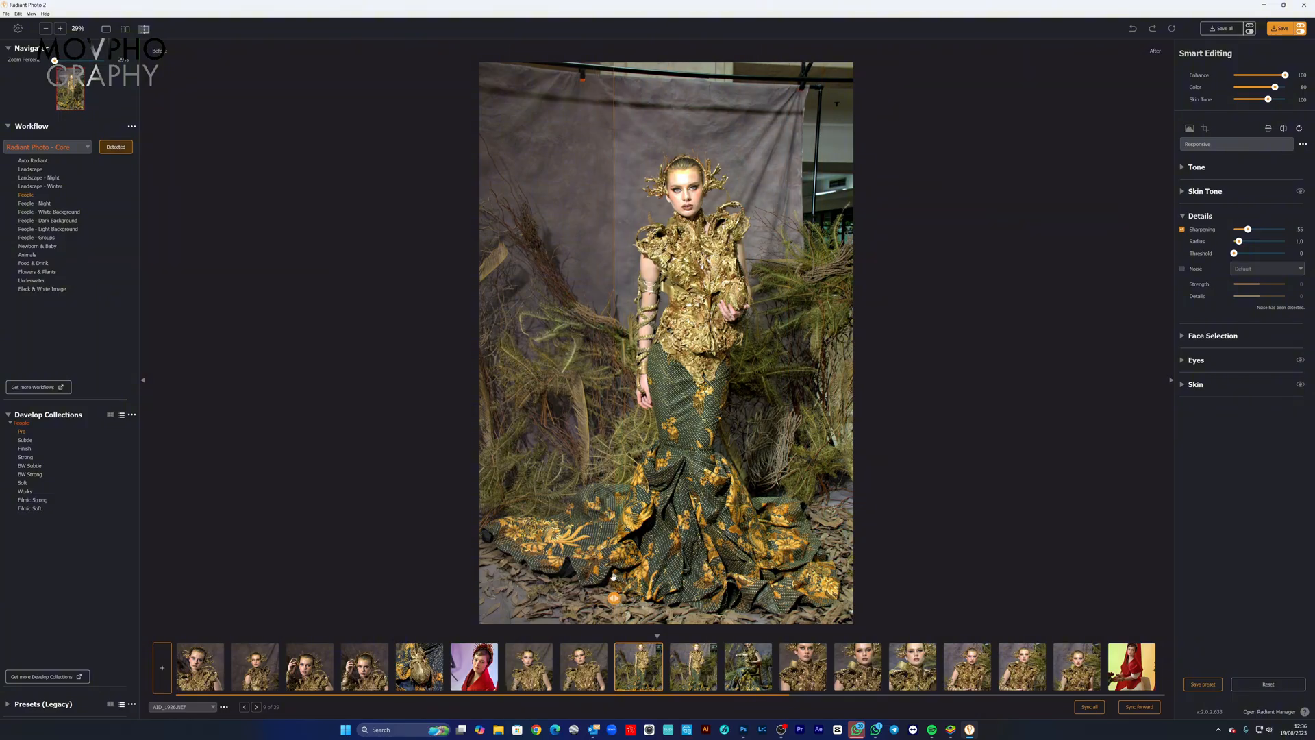
Step: Open the portrait in the red costume, zoom to its detected face through Face Selection, and compare the before and after versions
left_click(477, 672)
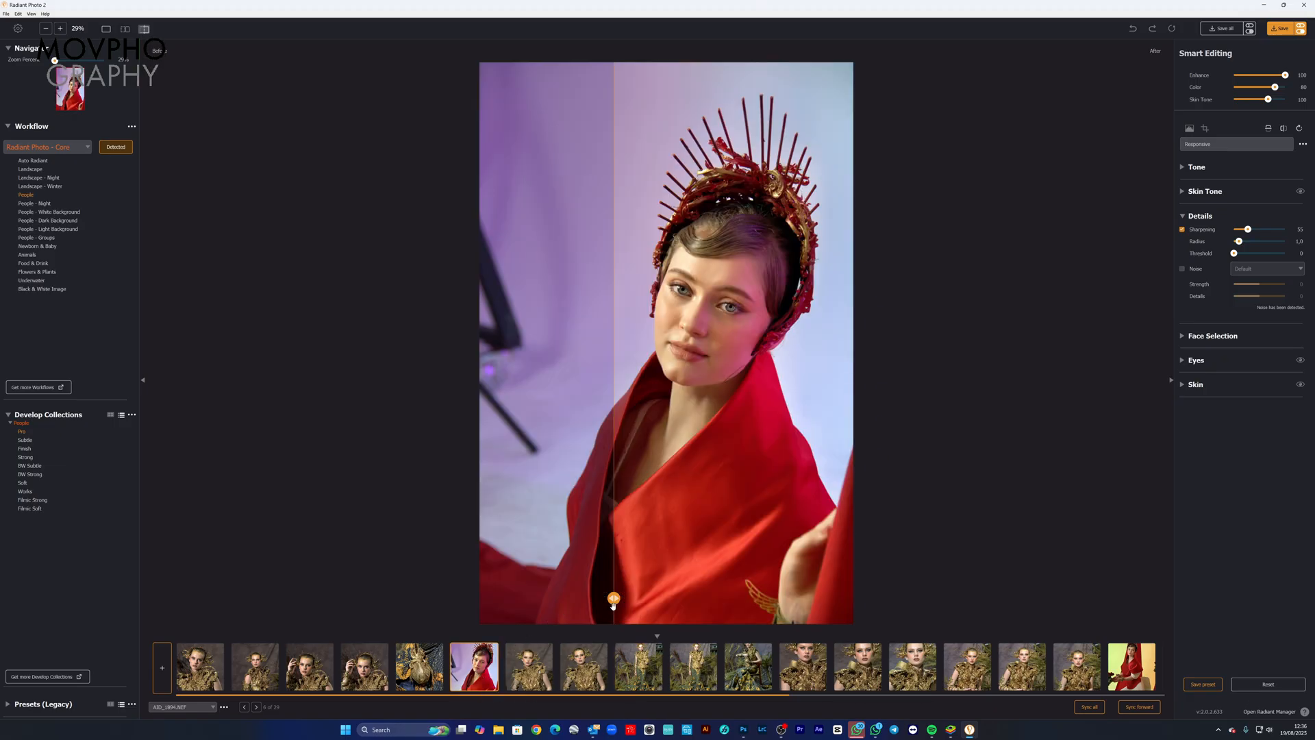
left_click_drag(613, 600, 802, 559)
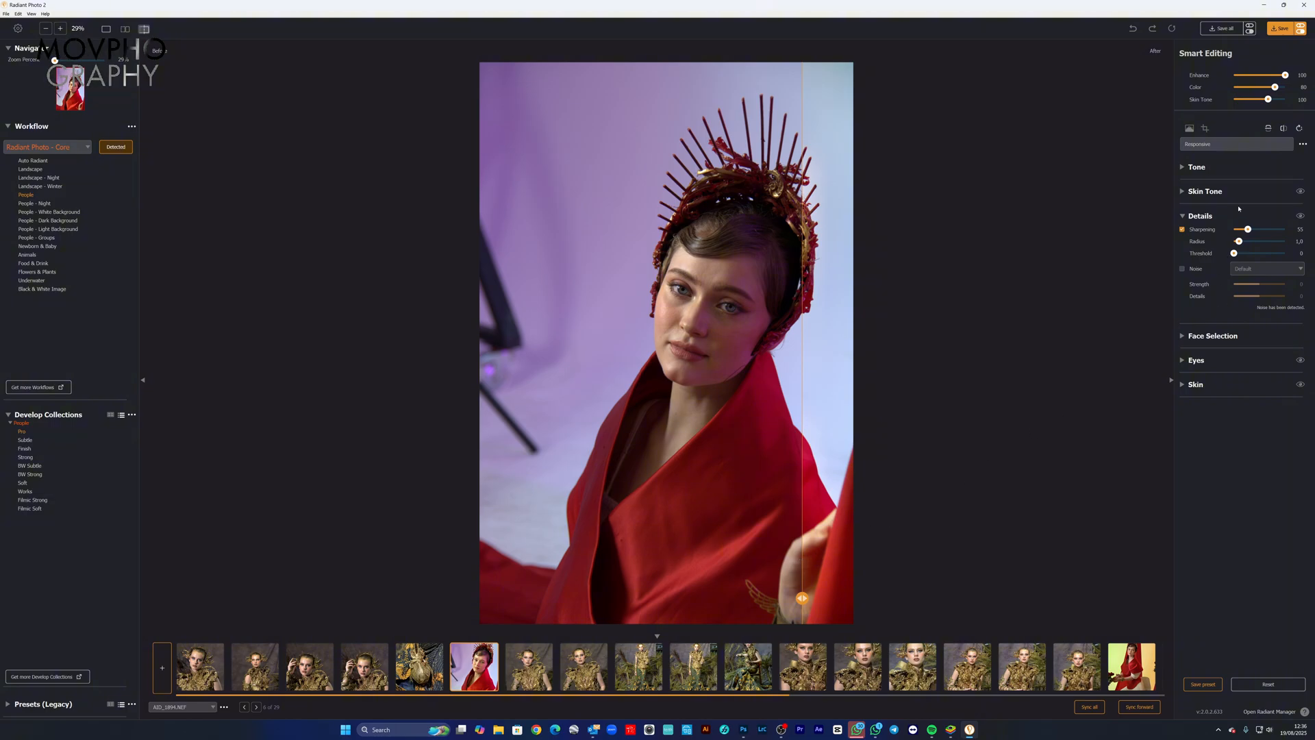
left_click(1182, 337)
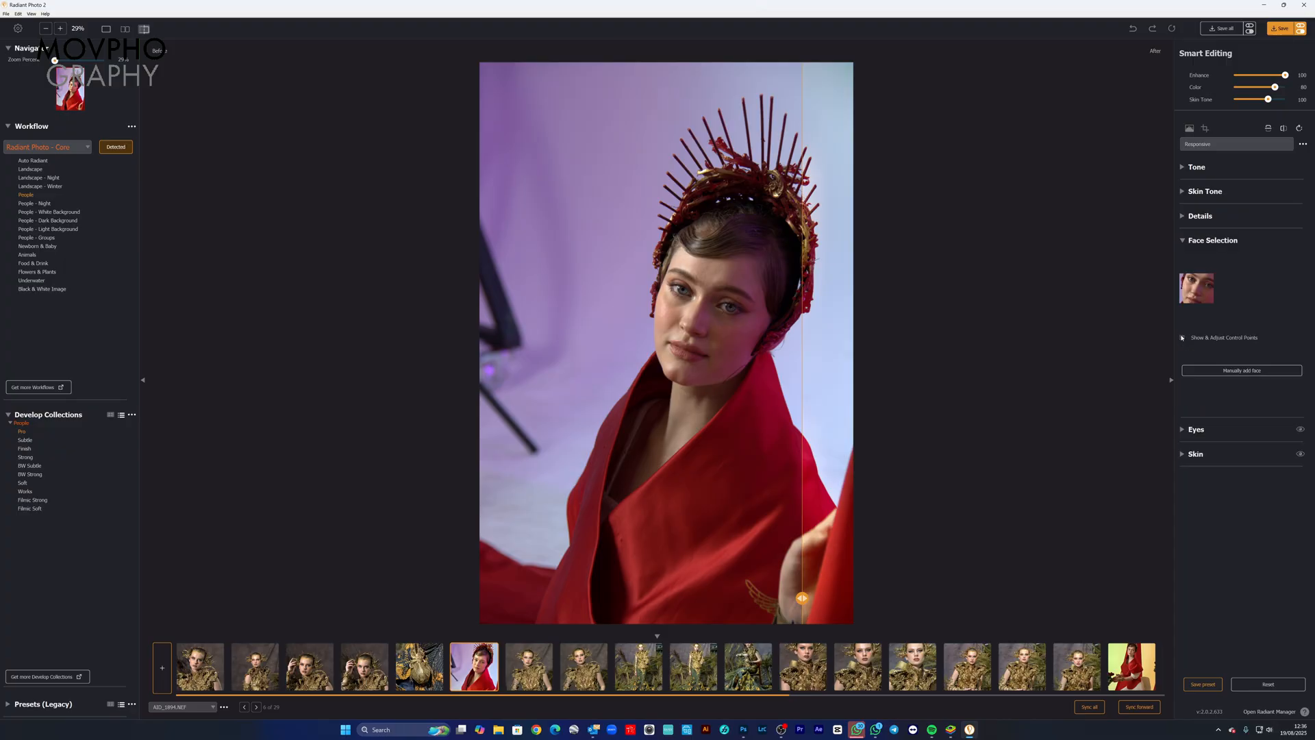
left_click(1198, 290)
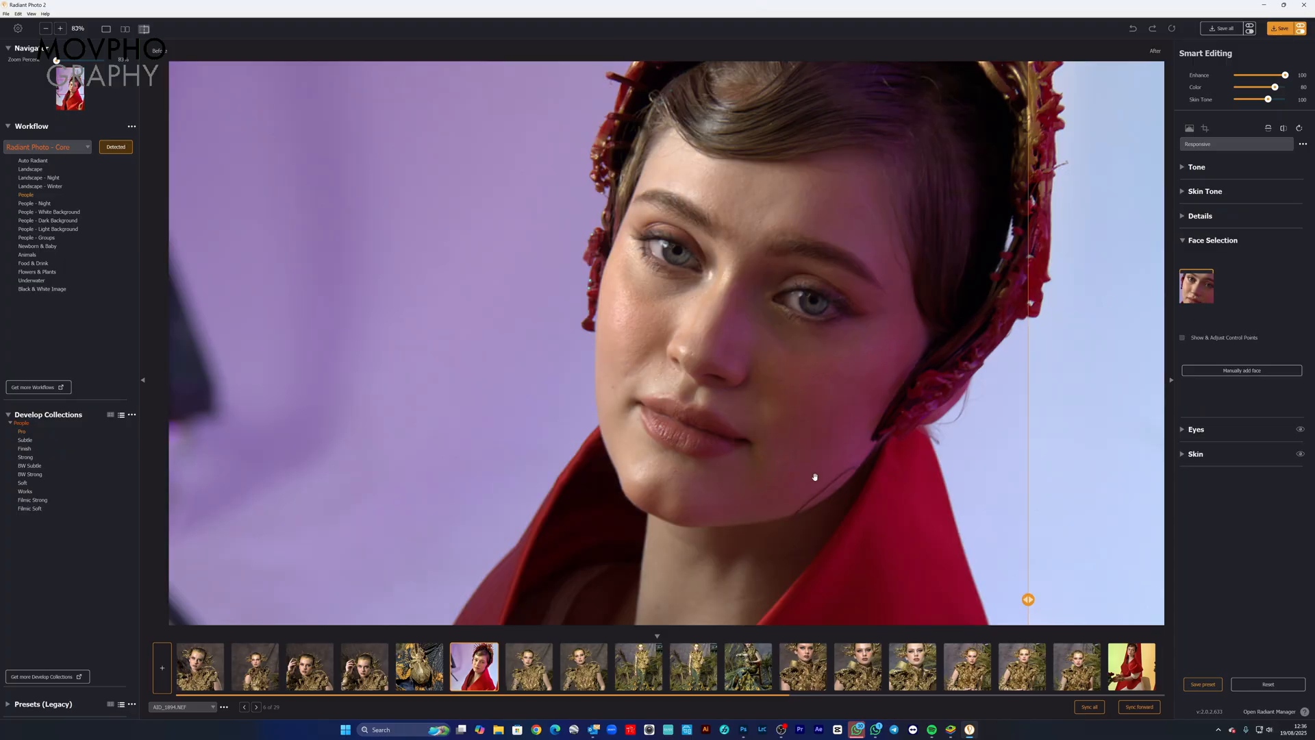
left_click_drag(1028, 600, 298, 583)
left_click_drag(433, 559, 483, 519)
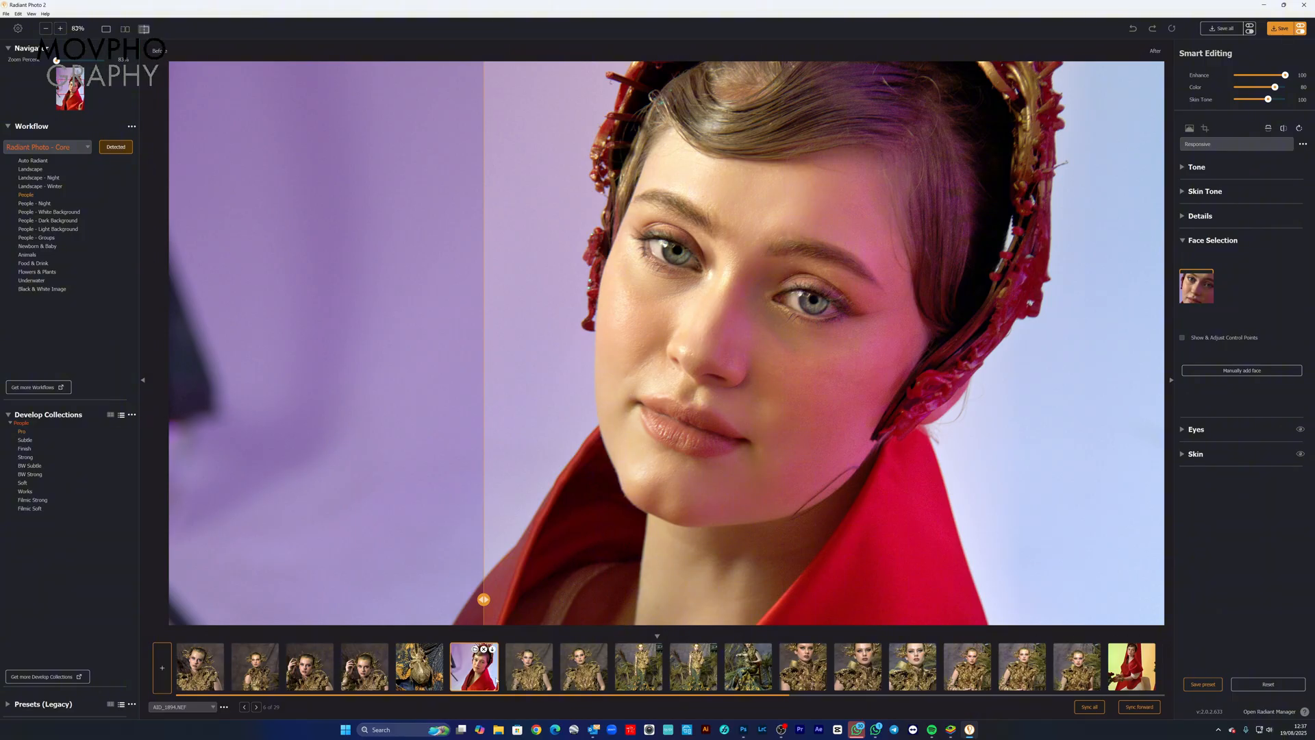
Step: Compare the before and after versions of the eighth photo and the twelfth photo, both of the model in gold armour
left_click(585, 670)
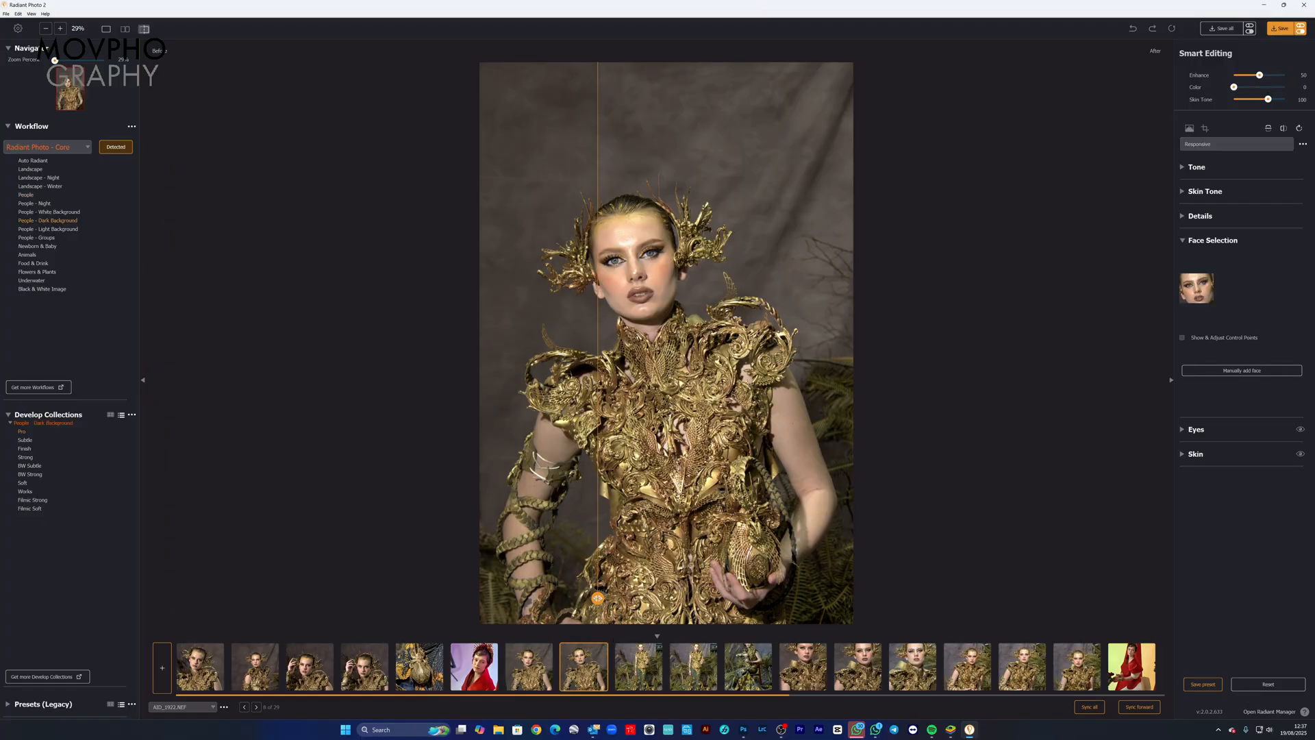
left_click_drag(597, 597, 573, 585)
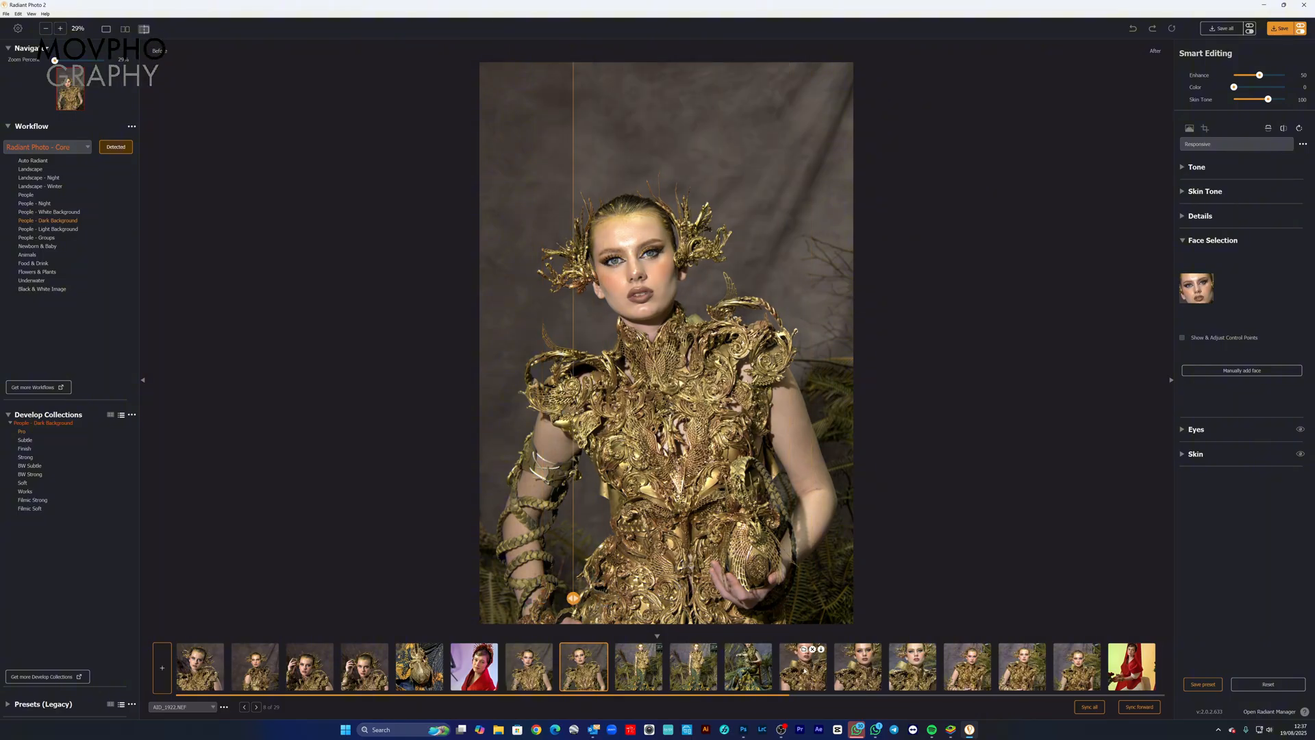
left_click(804, 671)
left_click_drag(572, 598, 639, 584)
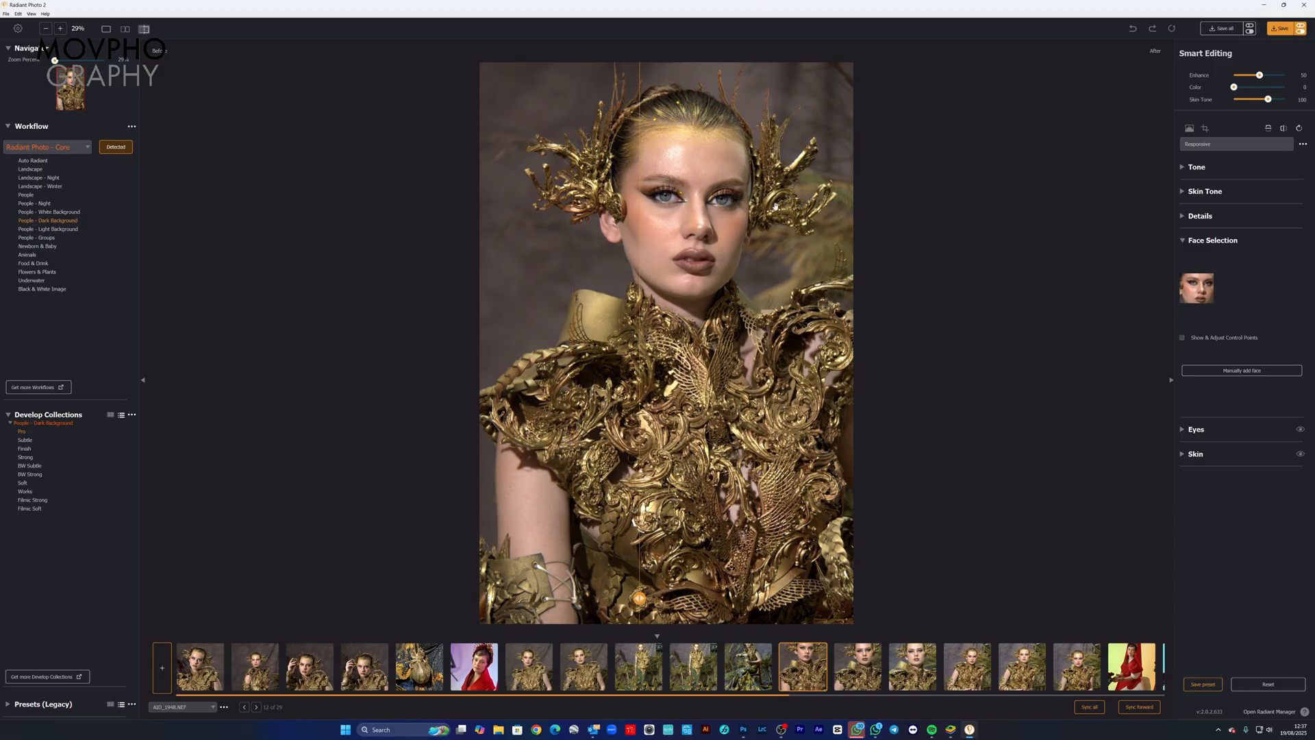
Step: Zoom the twelfth photo to 100% on the model's face and compare its before and after versions
left_click(711, 222)
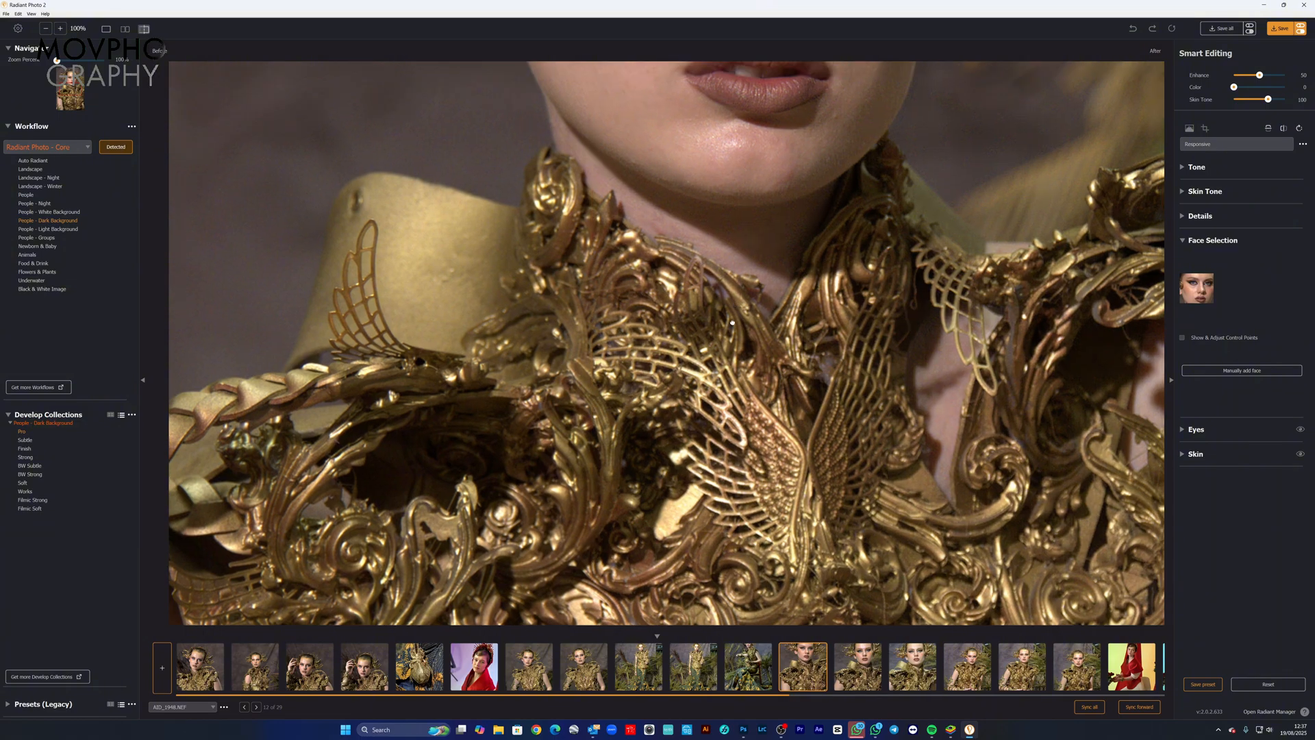
left_click_drag(732, 322, 707, 480)
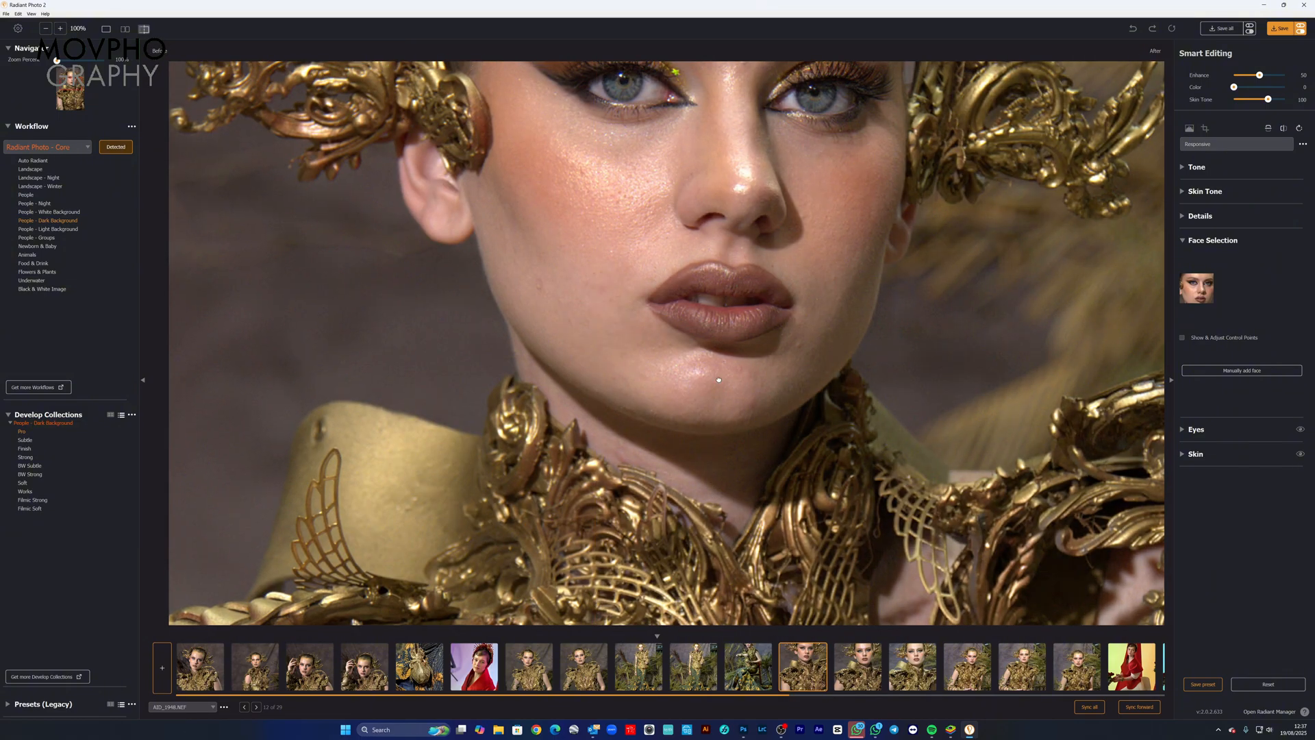
left_click_drag(729, 241, 397, 599)
left_click_drag(505, 550, 676, 541)
Step: Review the Tone settings of the twelfth photo and, in Details, set Sharpening to 150 and Radius to 5.8
left_click(1186, 169)
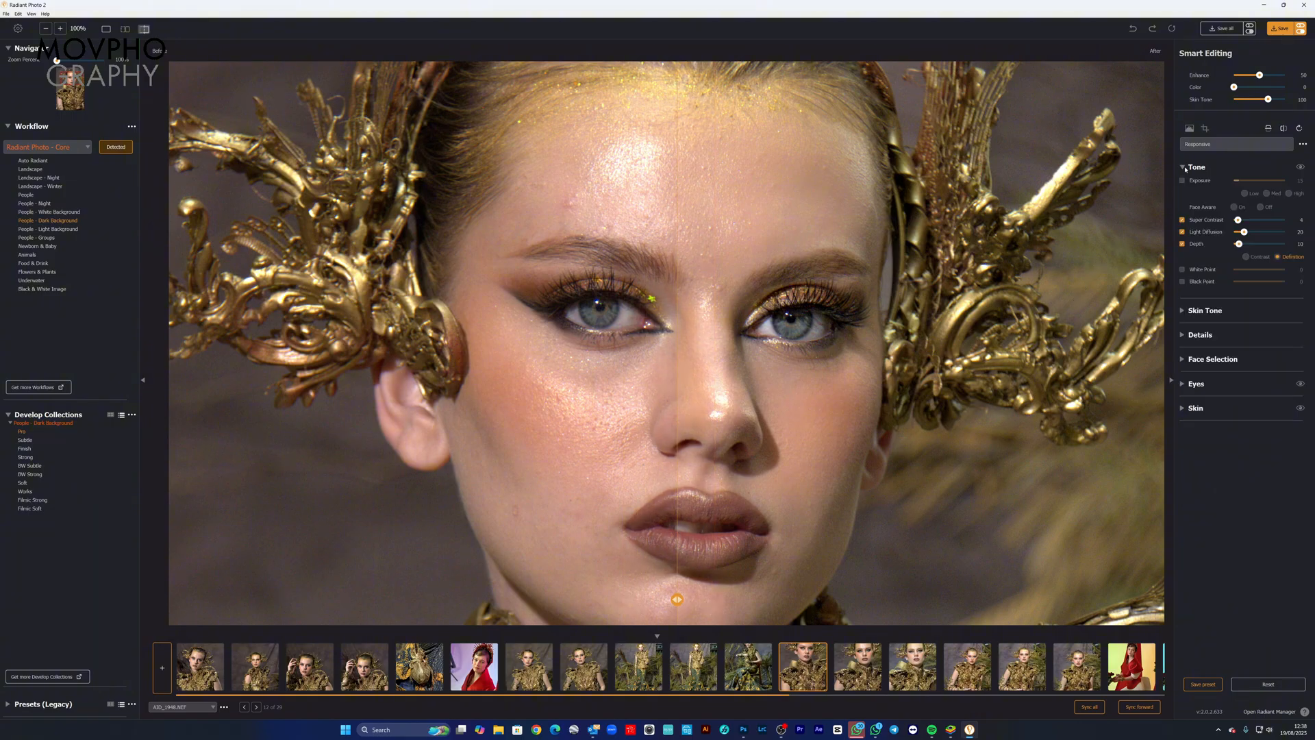
left_click(1184, 335)
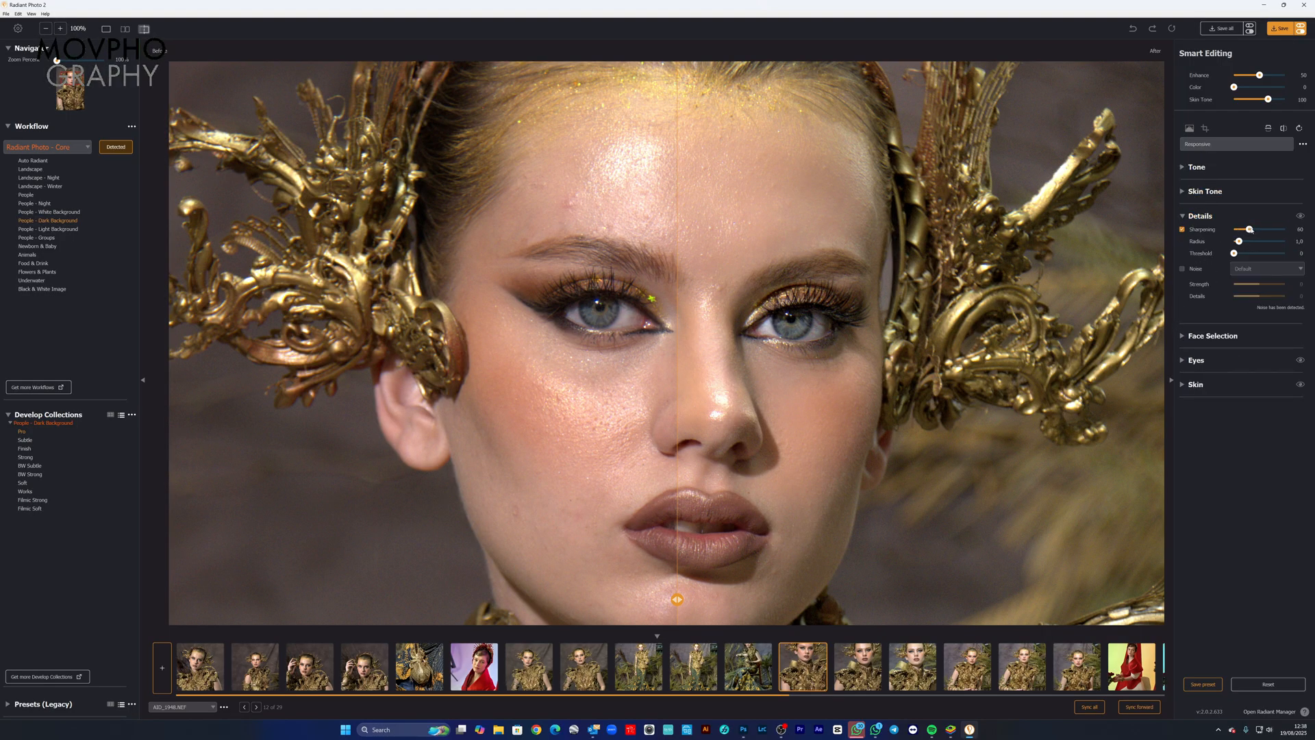
left_click_drag(1249, 229, 1277, 229)
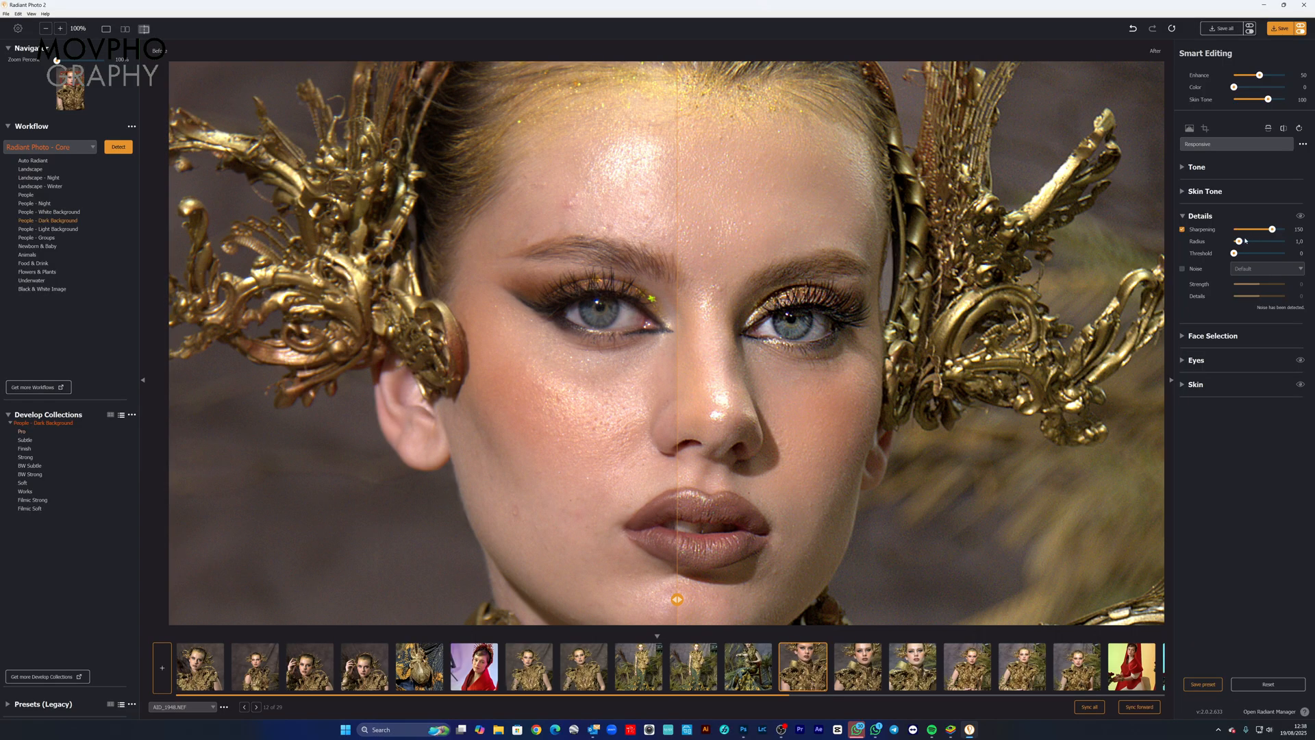
left_click_drag(1241, 243, 1251, 243)
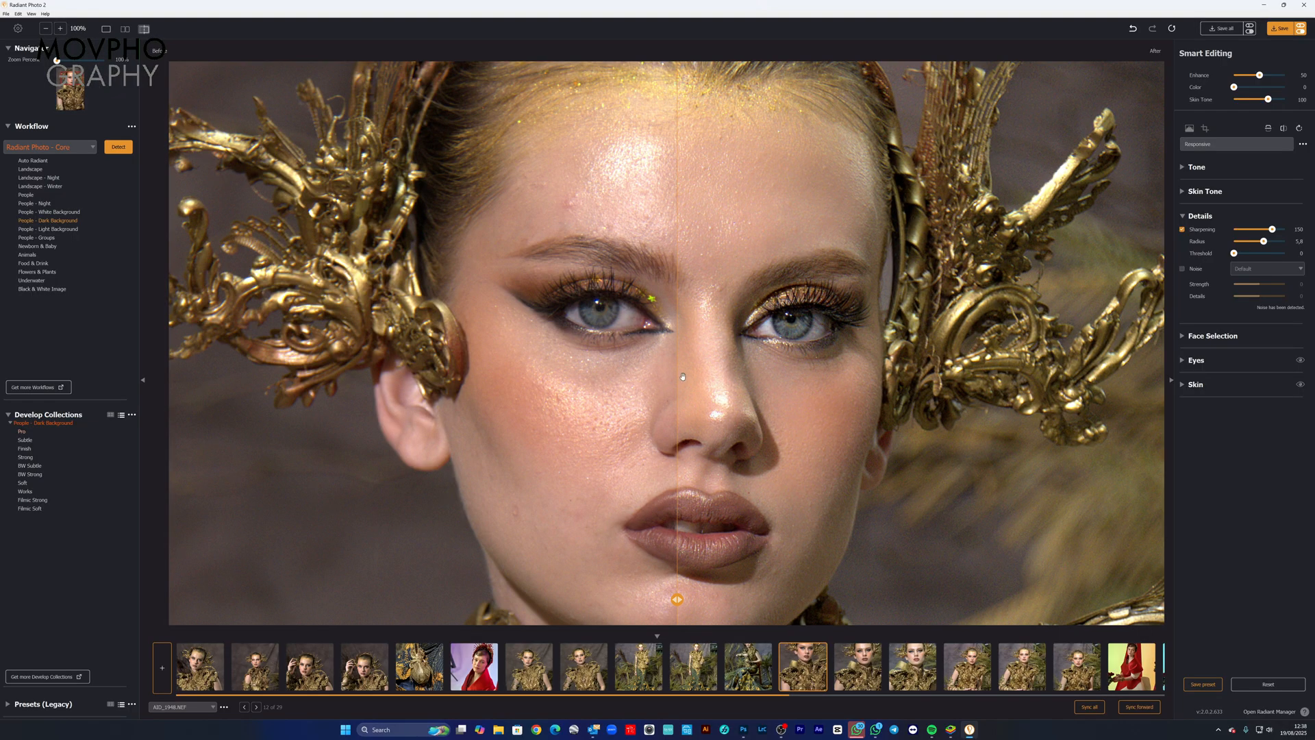
Step: Inspect the sharpened armour and face of the twelfth photo at 100% and uncover more of the after version for comparison
scroll(741, 364, "down", 8)
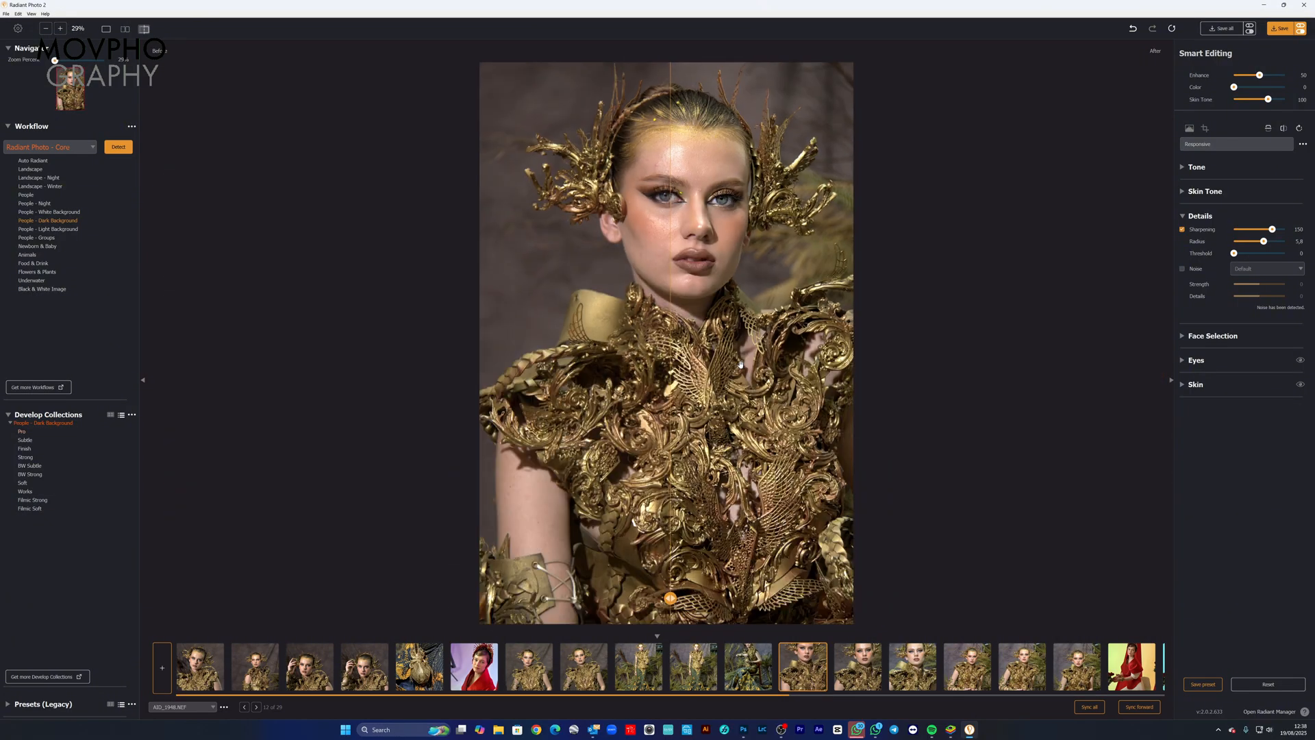
scroll(740, 365, "up", 4)
scroll(736, 353, "down", 4)
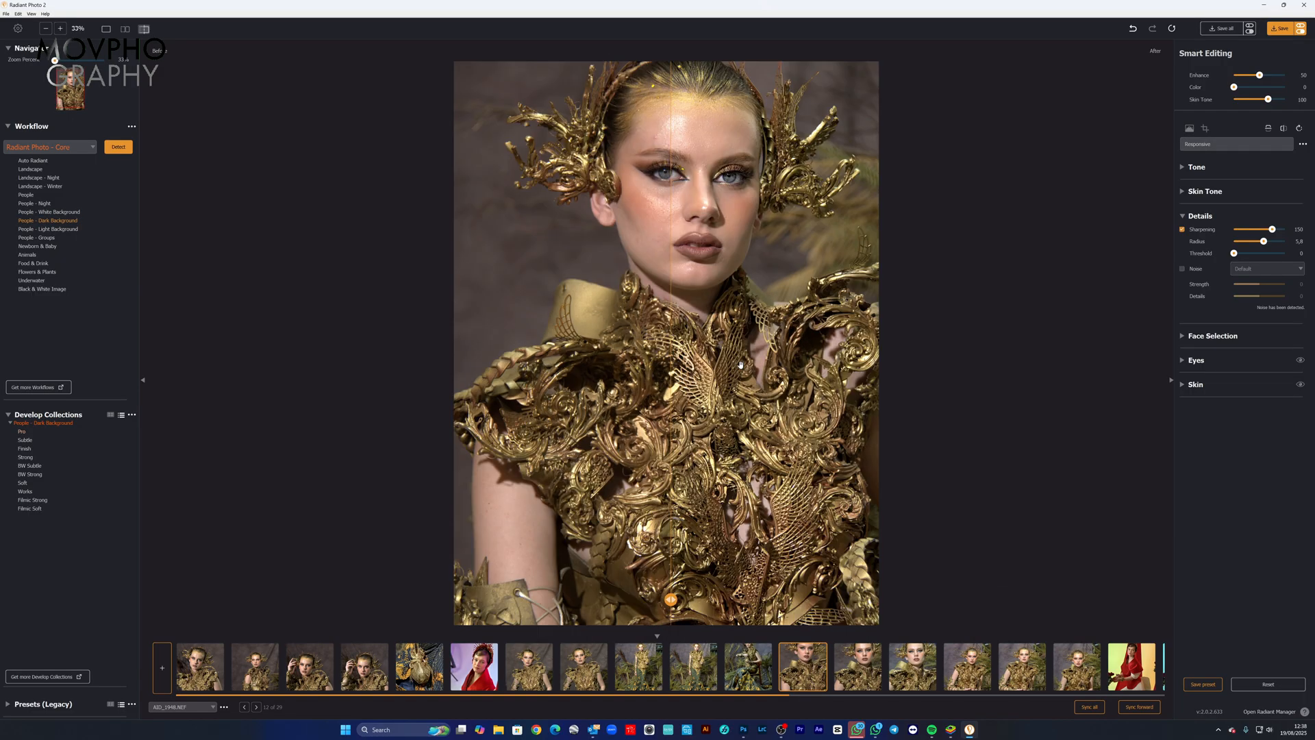
left_click(733, 348)
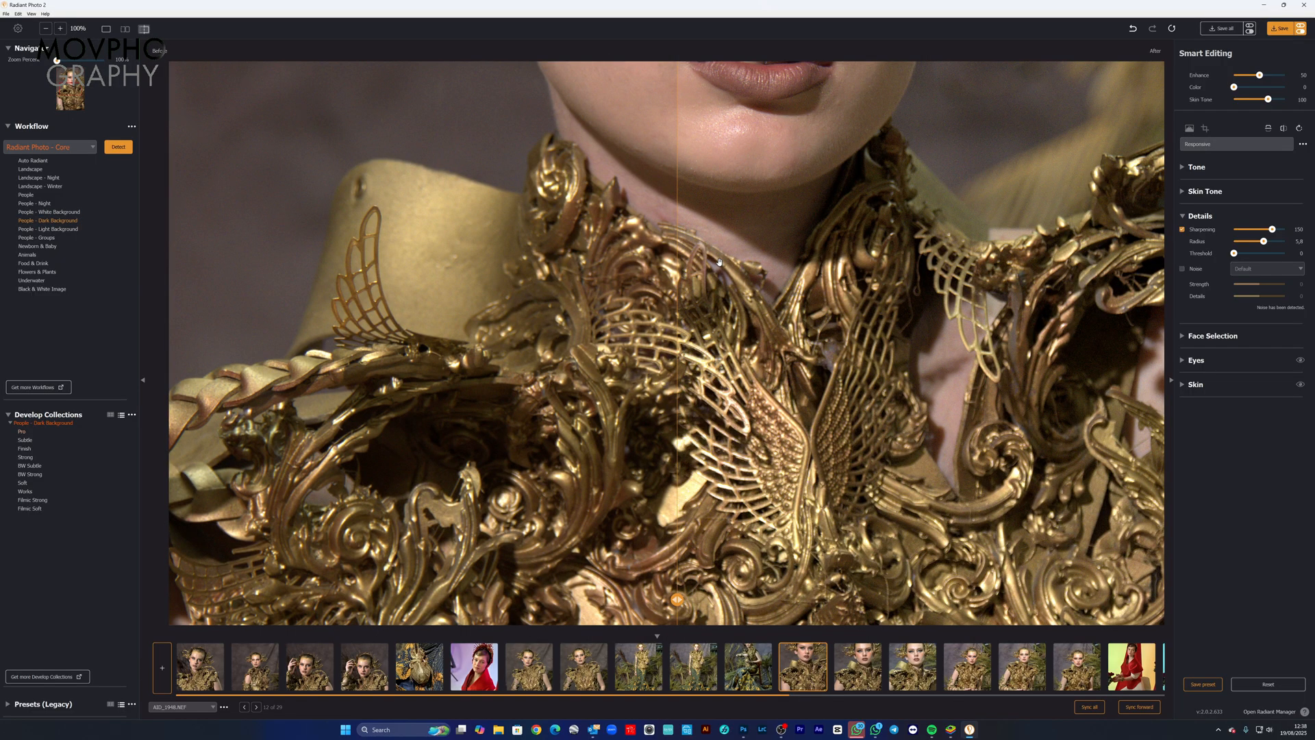
left_click_drag(793, 257, 779, 486)
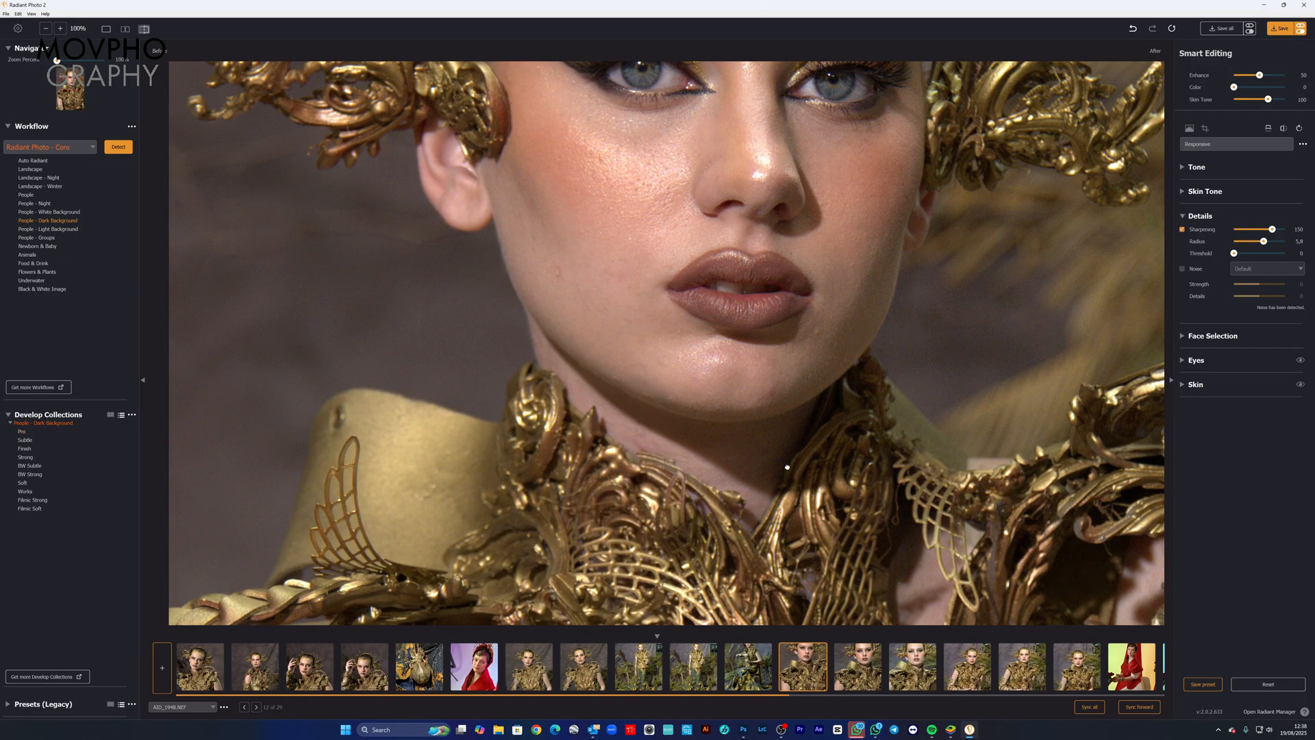
left_click_drag(800, 308, 776, 486)
left_click_drag(677, 599, 350, 530)
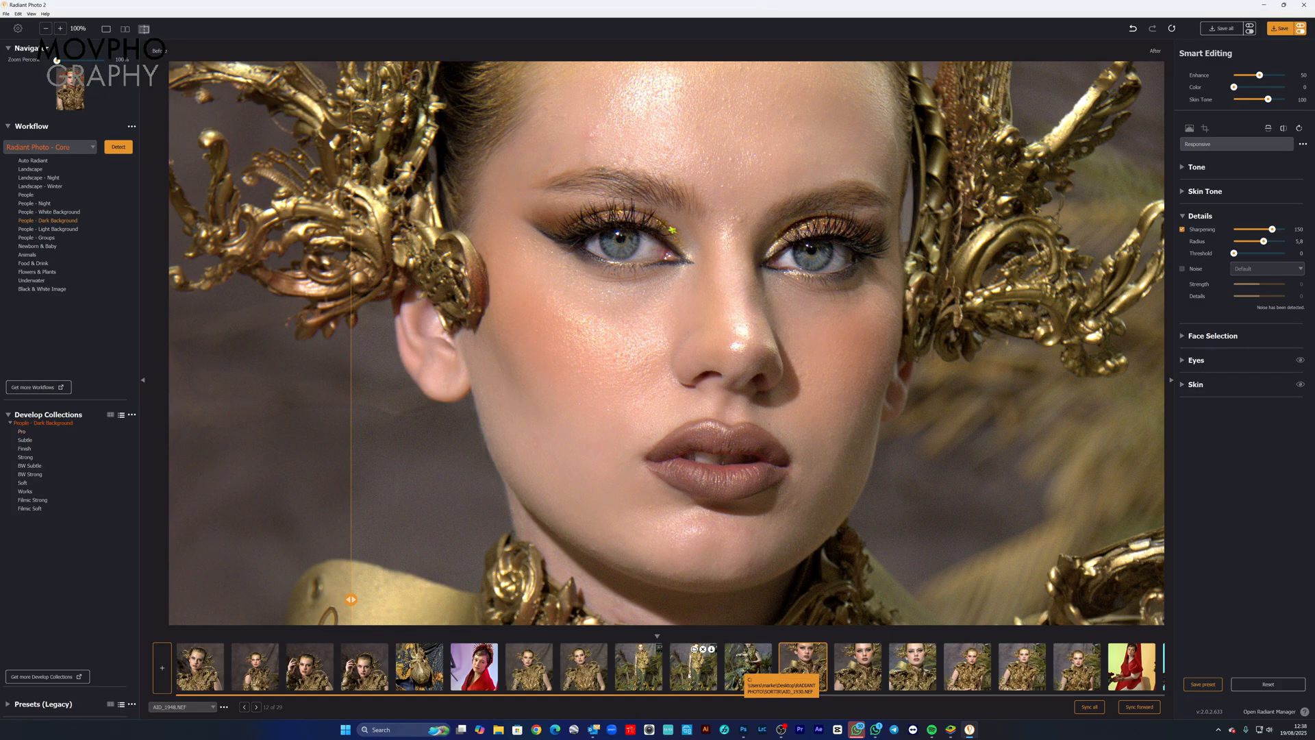
Step: View the thirteenth photo, open the fourteenth, and compare the before and after versions around the model's face at 100%
left_click(858, 673)
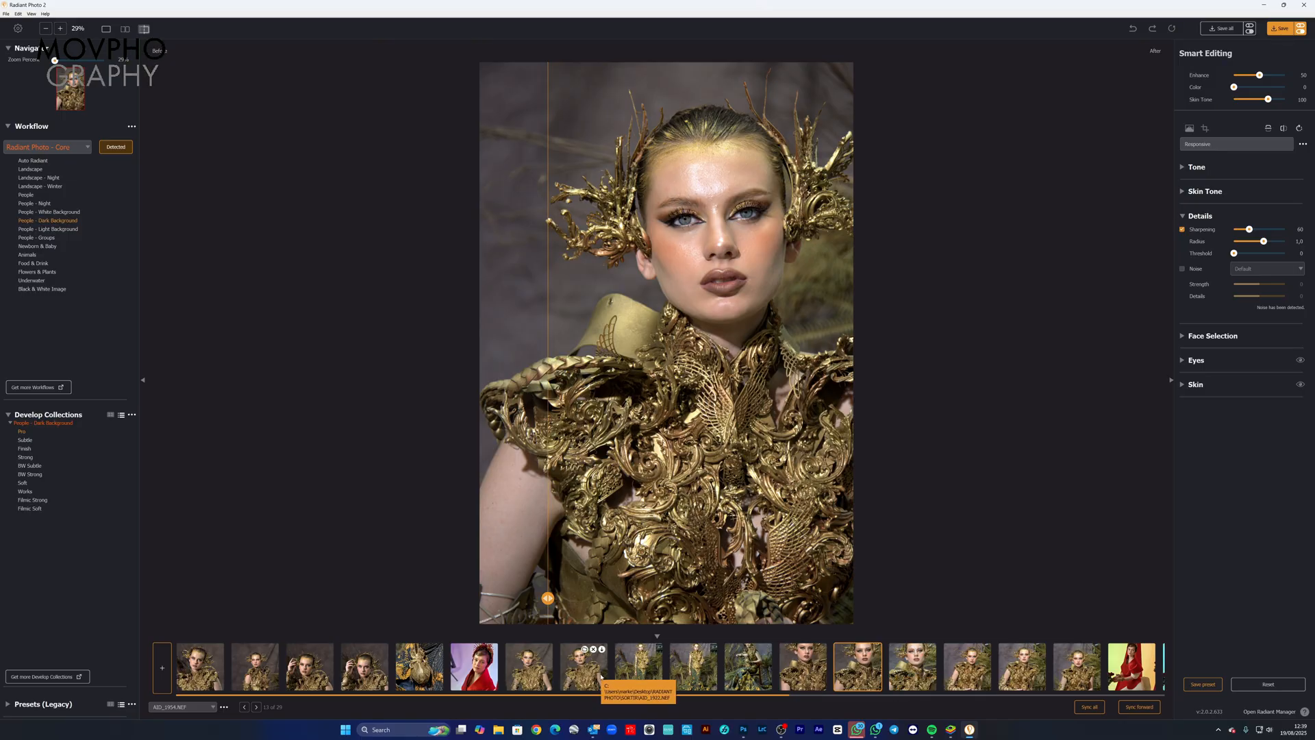
left_click(911, 675)
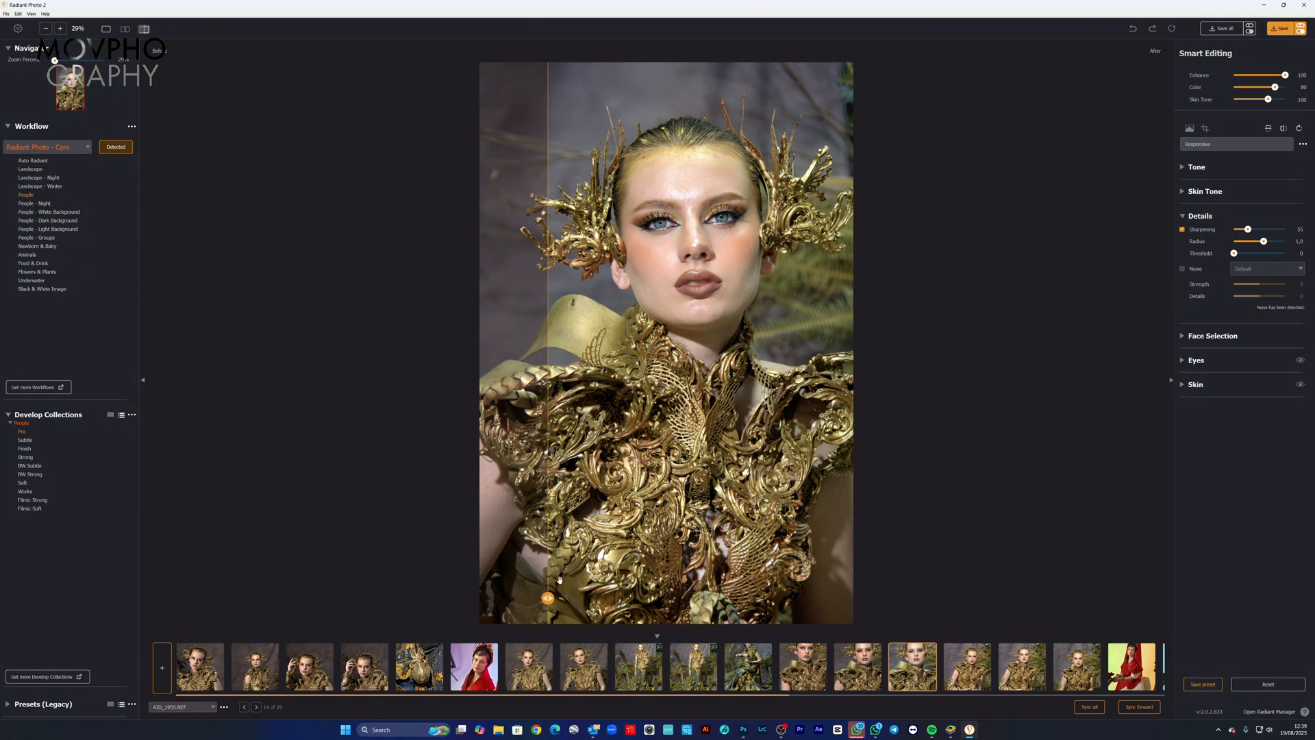
left_click(703, 302)
left_click_drag(767, 255, 758, 521)
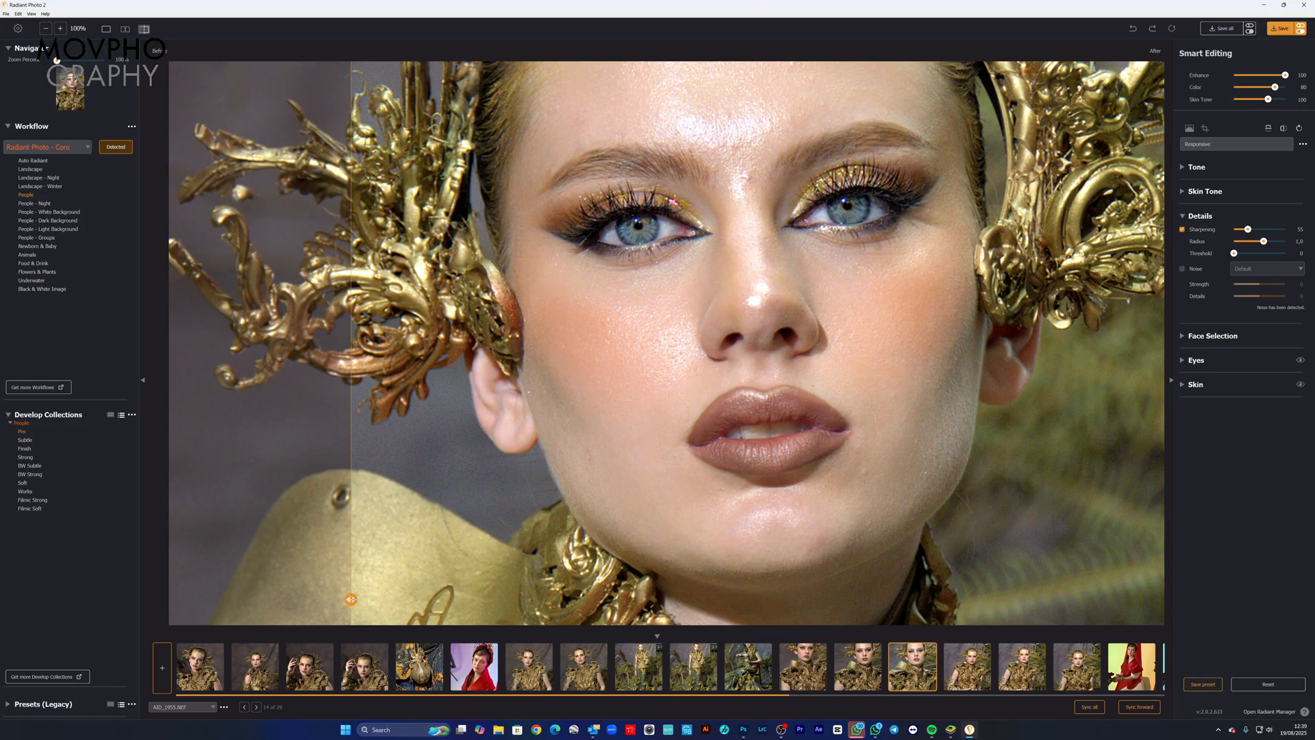
left_click_drag(351, 599, 470, 383)
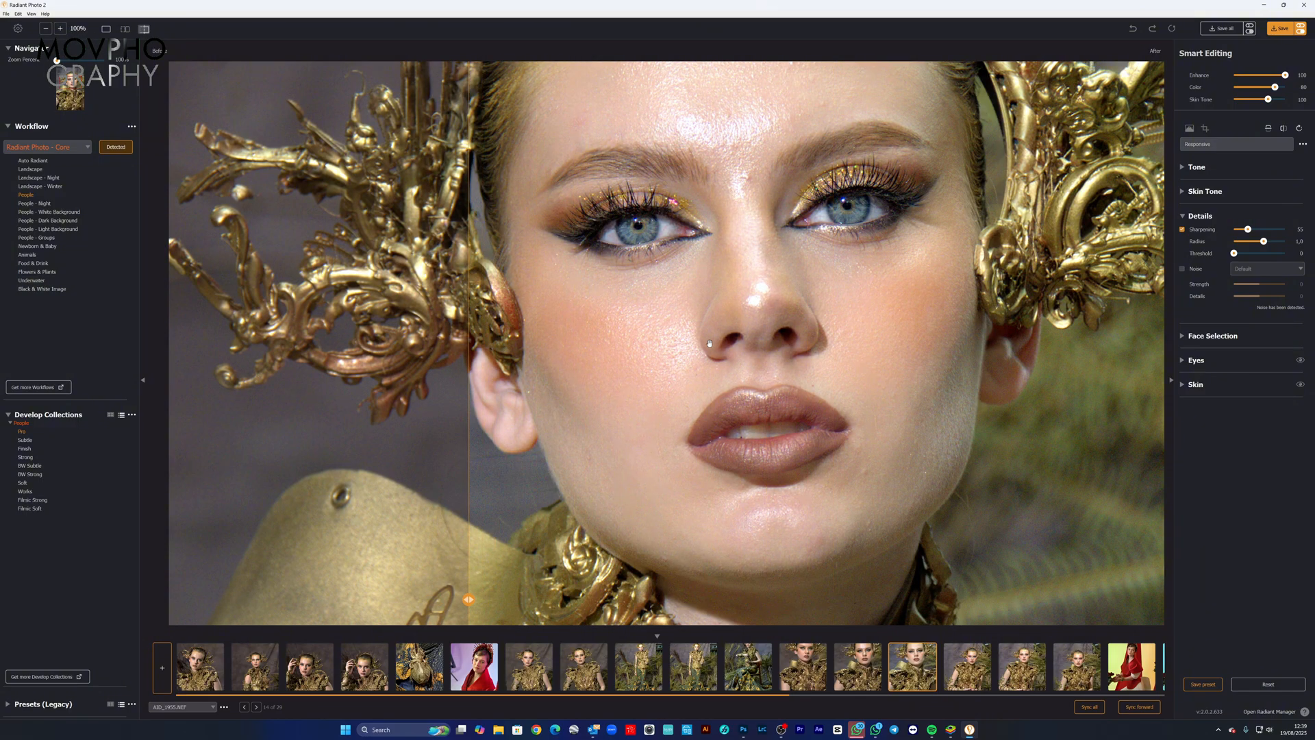
Step: Fit the whole fourteenth photo in view and compare its before and after versions across the model's face and armour
scroll(719, 333, "down", 2)
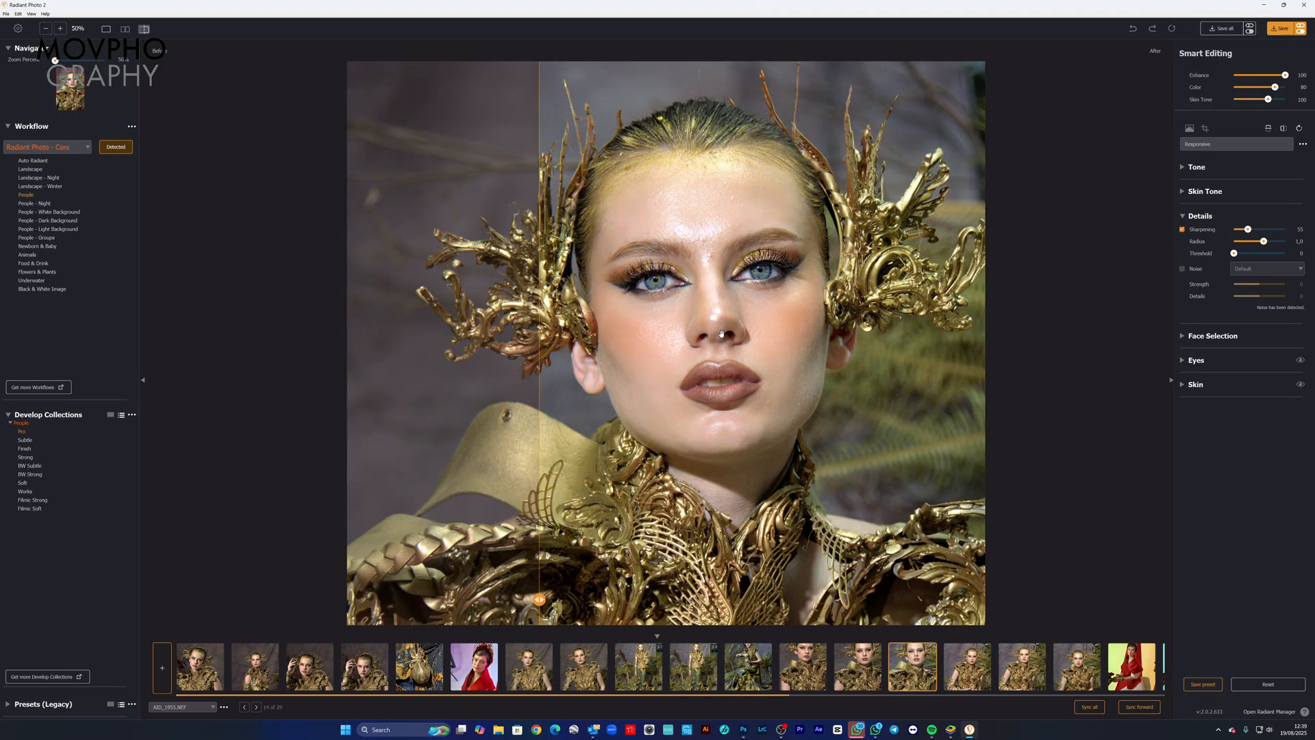
scroll(723, 334, "down", 1)
scroll(723, 333, "down", 1)
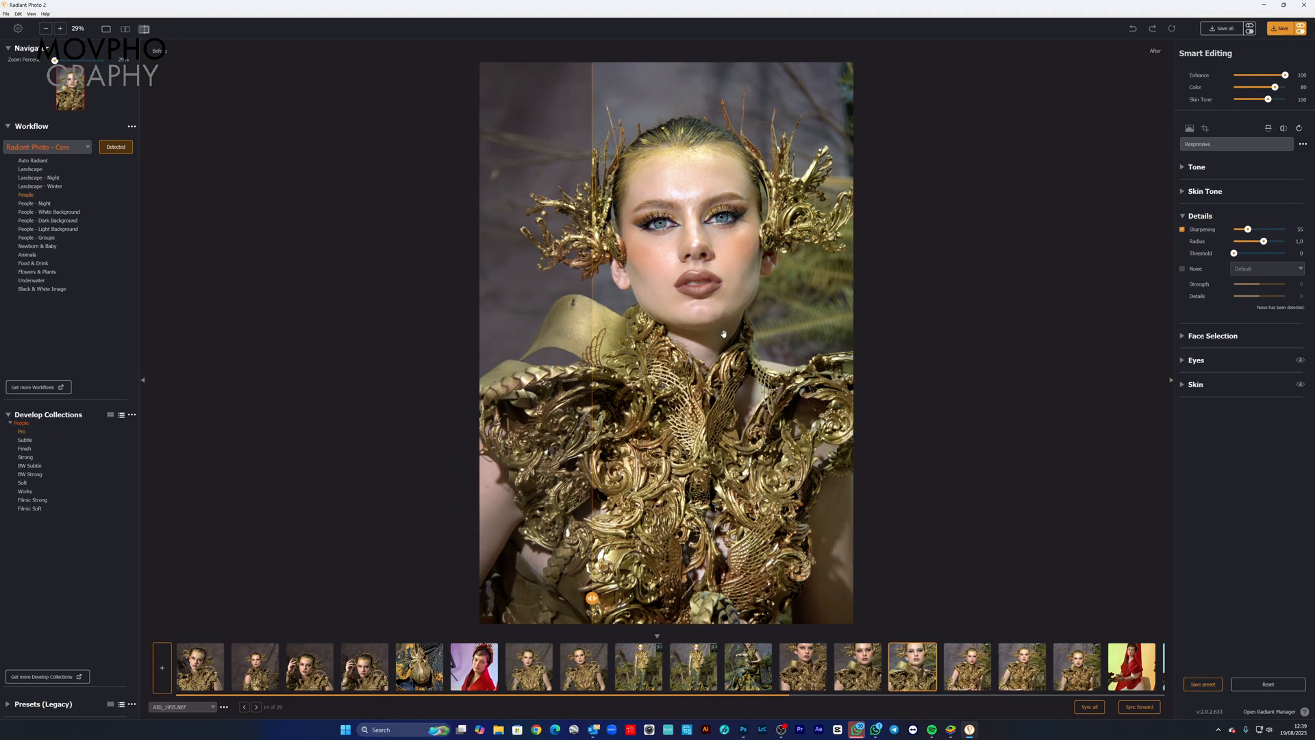
left_click_drag(592, 597, 665, 598)
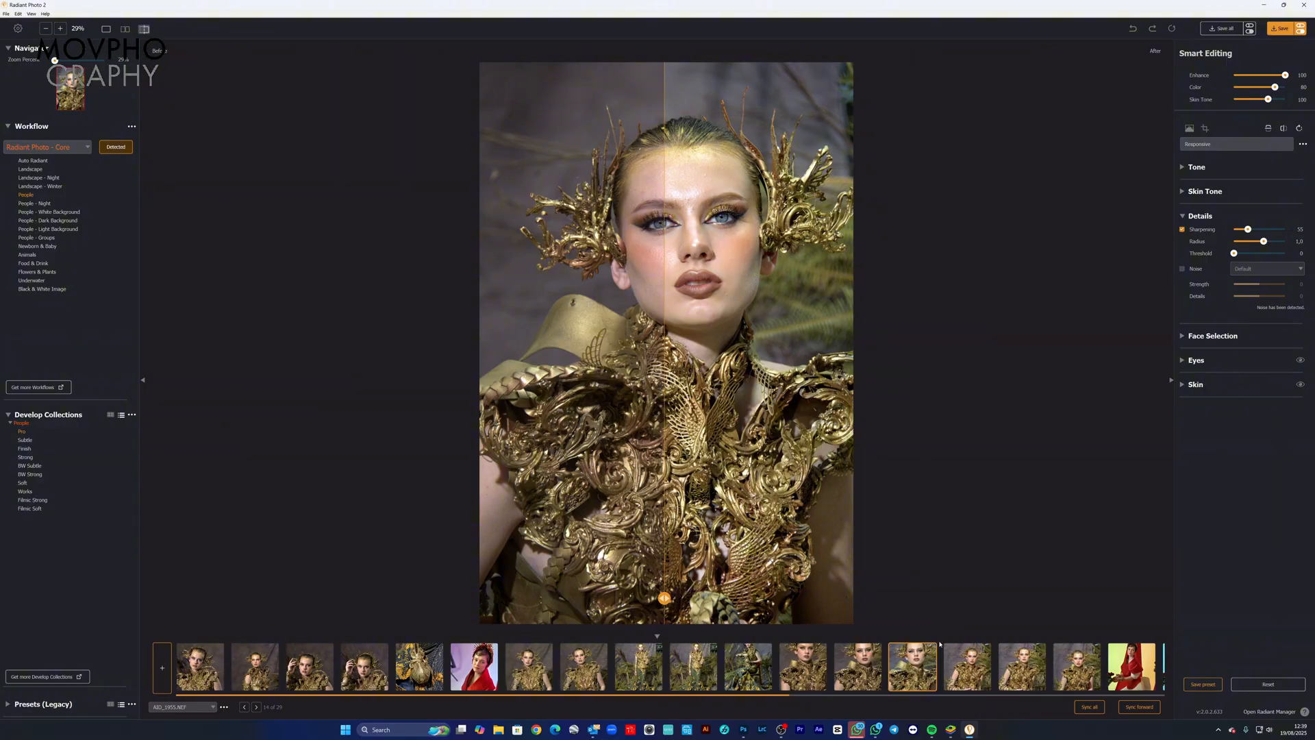
left_click_drag(664, 598, 687, 544)
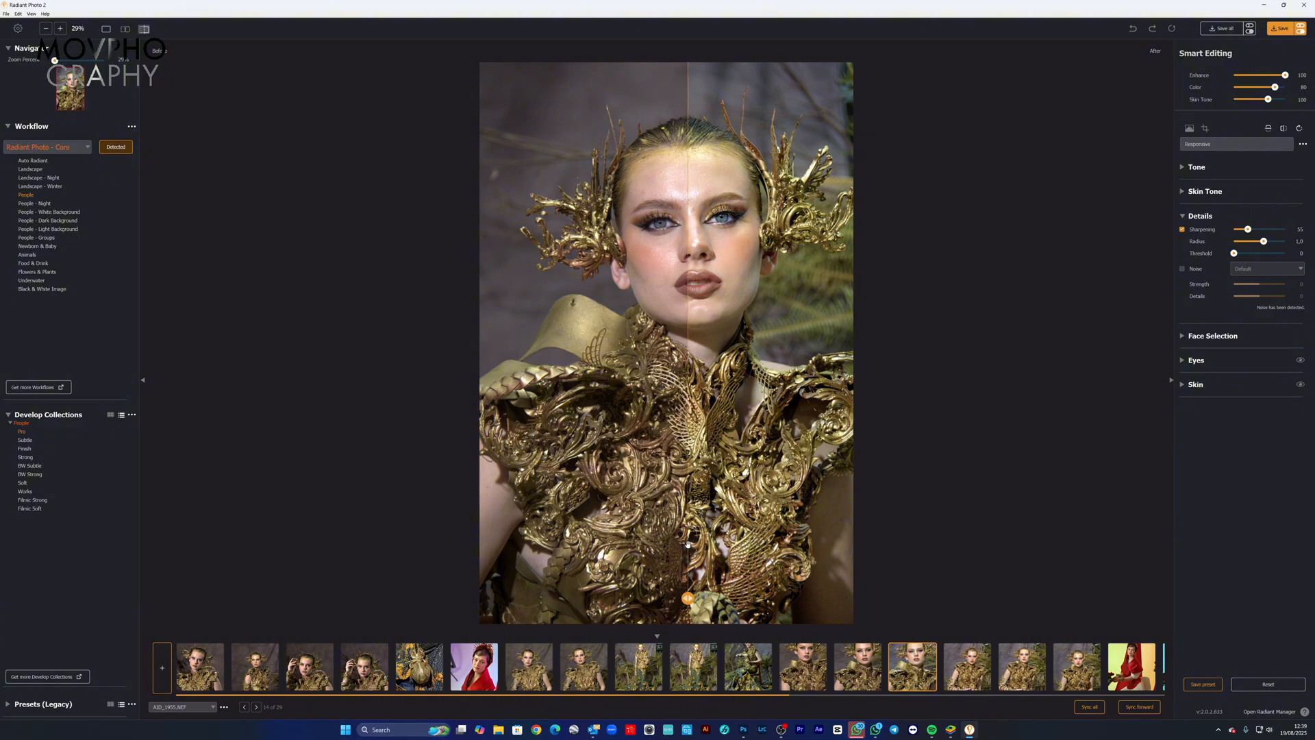